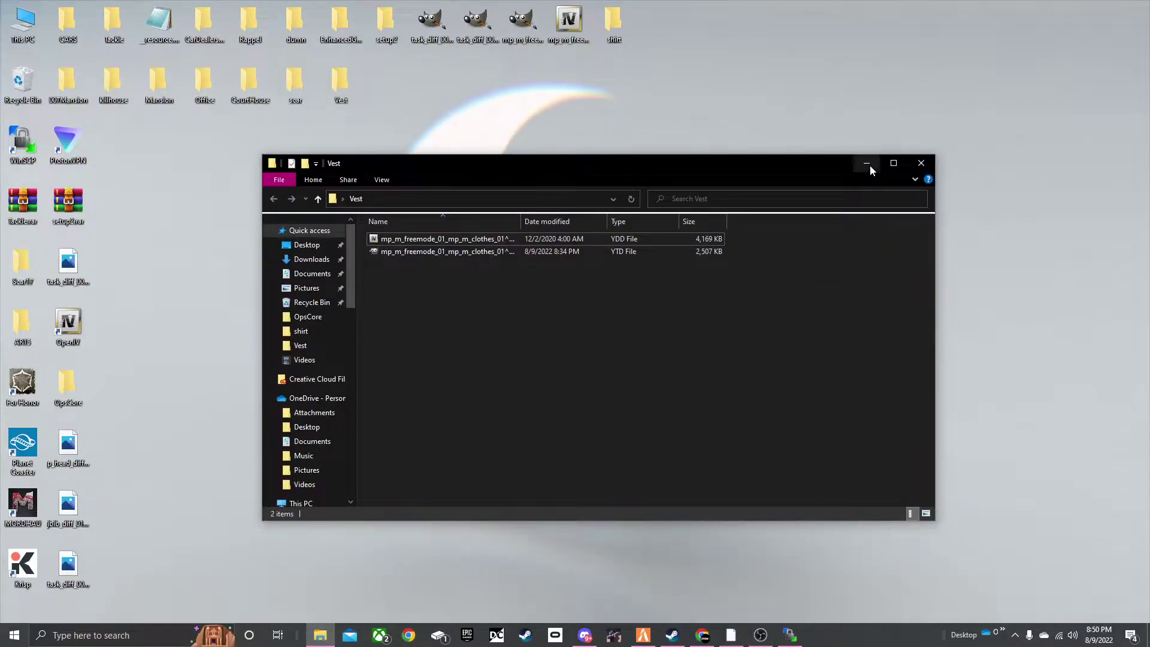
# Minimize the Vest folder window in File Explorer to reveal the desktop
pyautogui.click(868, 164)
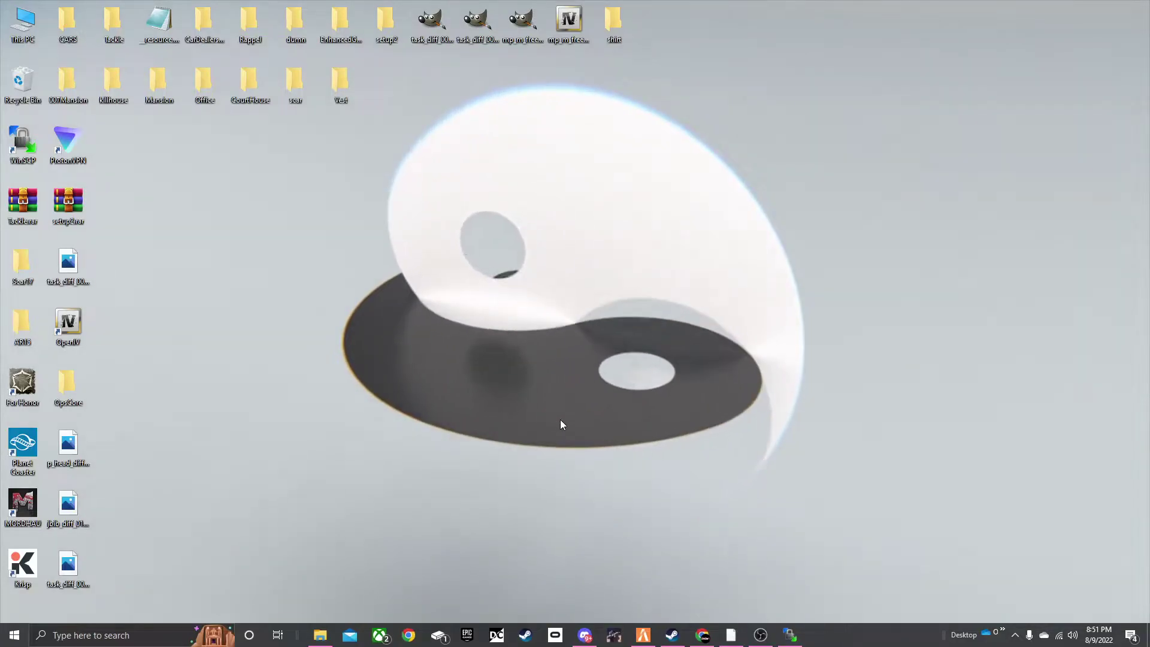
# Launch OpenIV for Grand Theft Auto V (Windows), close the extra browsing window, and minimize it
pyautogui.press('super')
pyautogui.write('openiv')
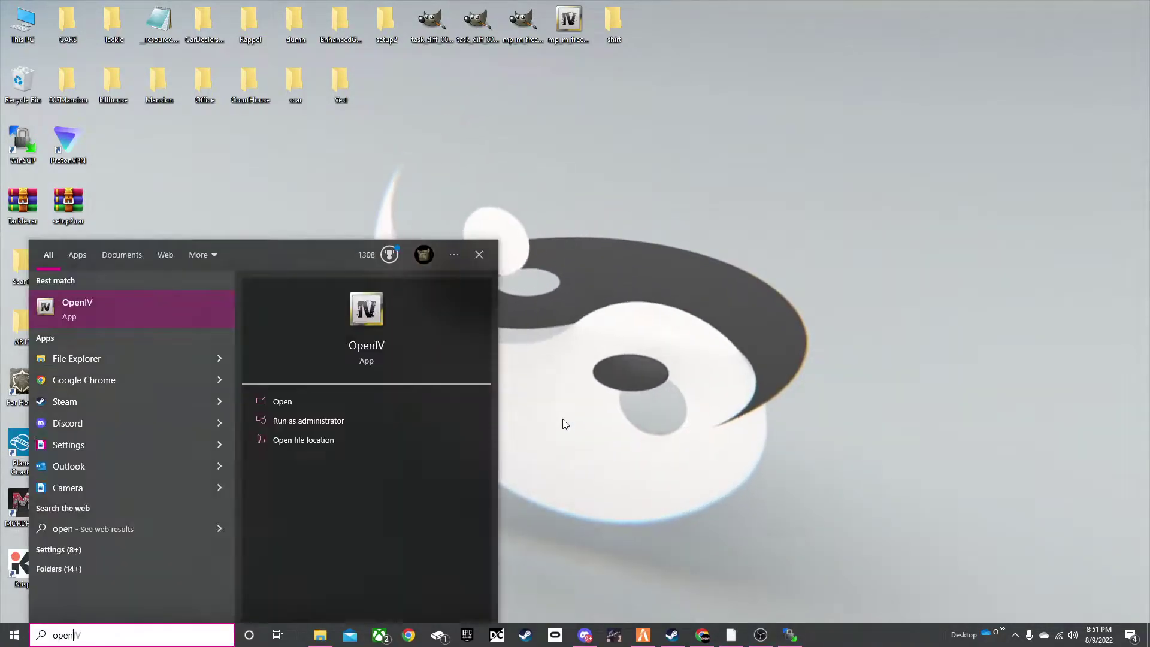
pyautogui.press('Escape')
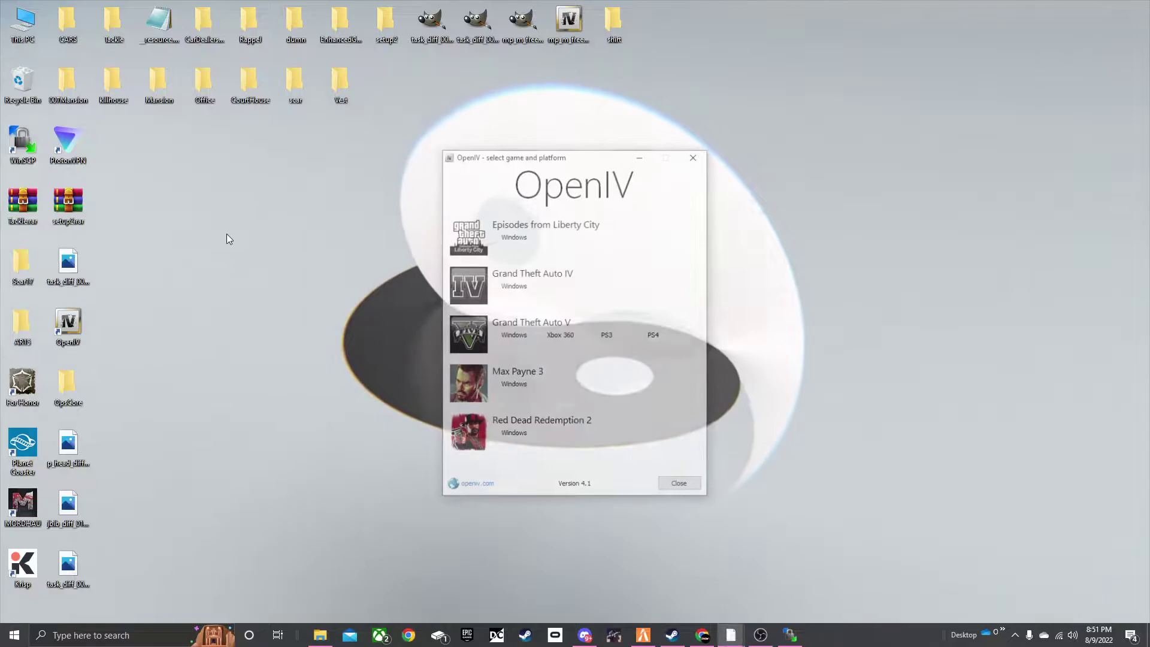
pyautogui.click(511, 334)
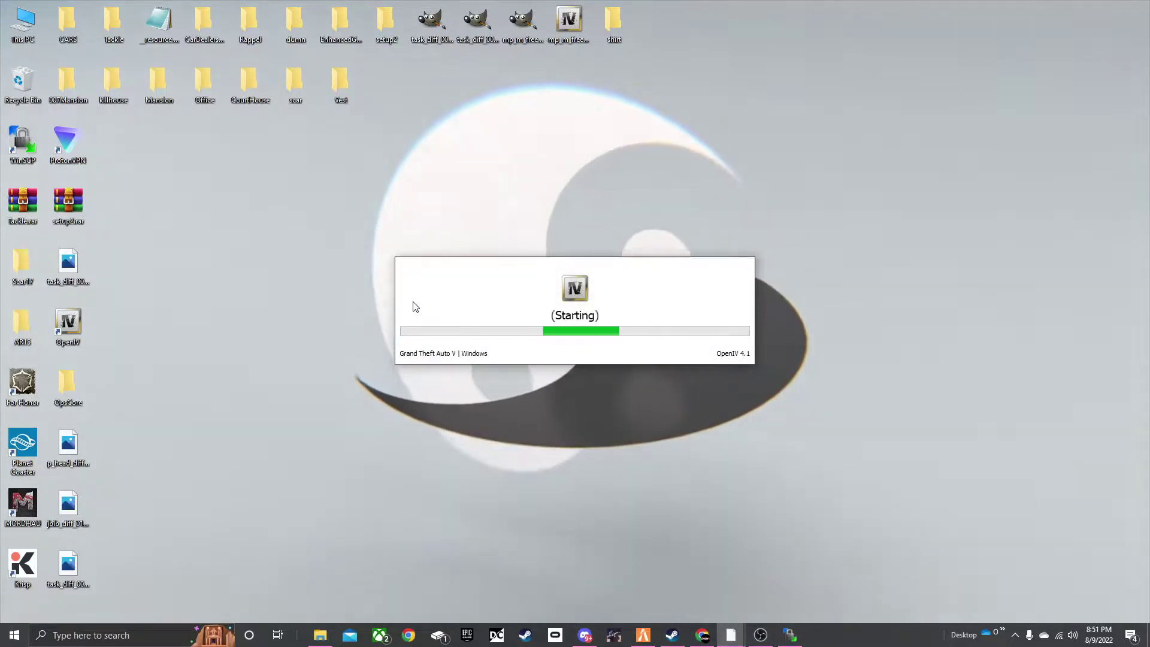
pyautogui.moveTo(790, 634)
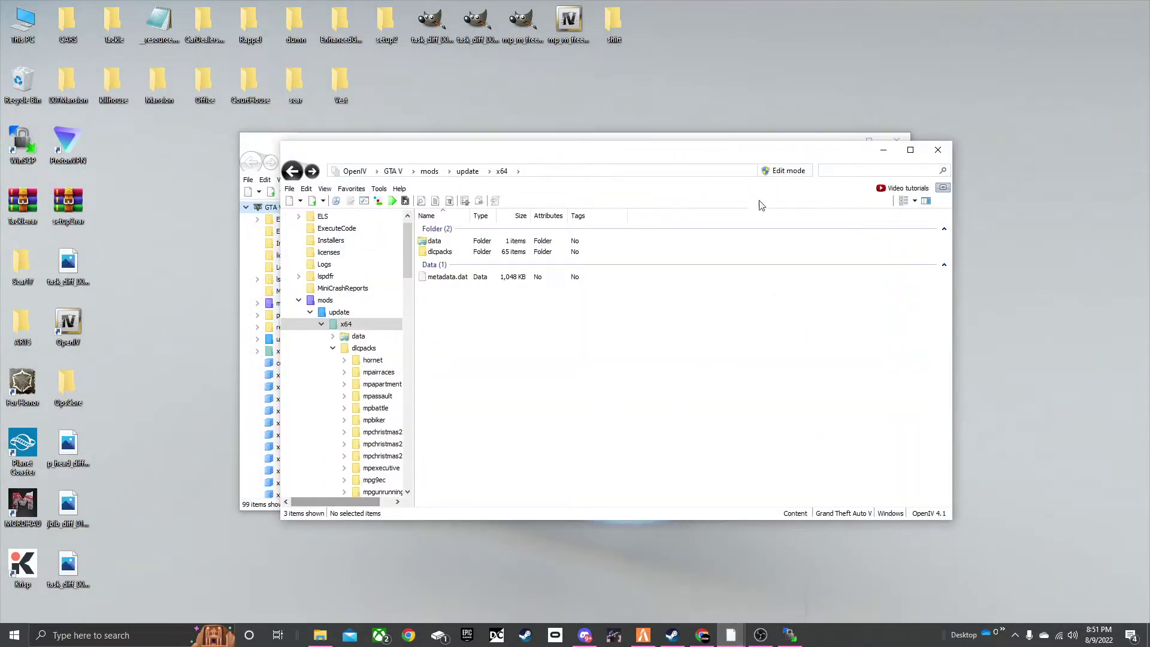
pyautogui.click(938, 149)
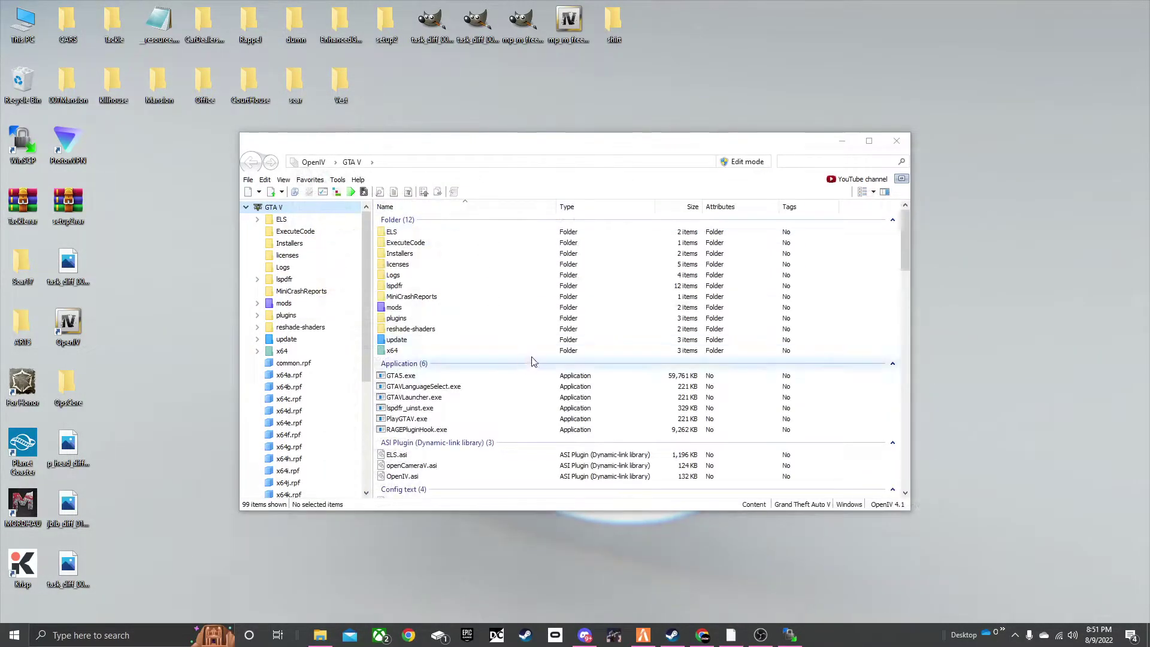
pyautogui.click(840, 140)
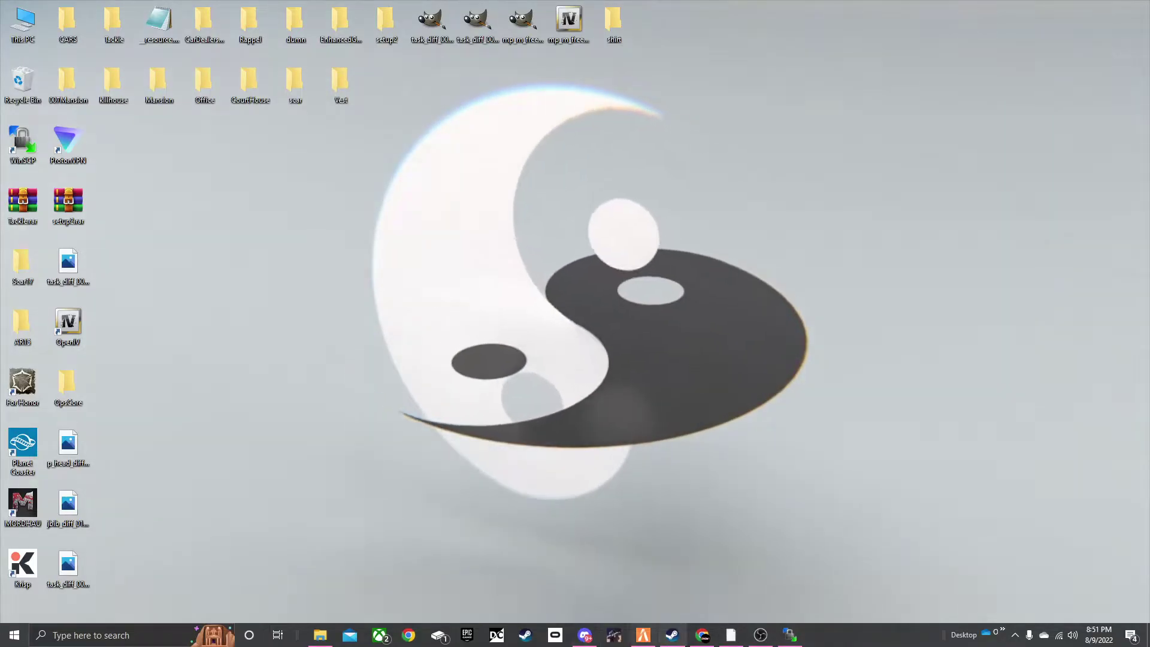
# Open EUP_VEST_EARPIECE_1.1.zip from the browser's recent downloads
pyautogui.click(702, 635)
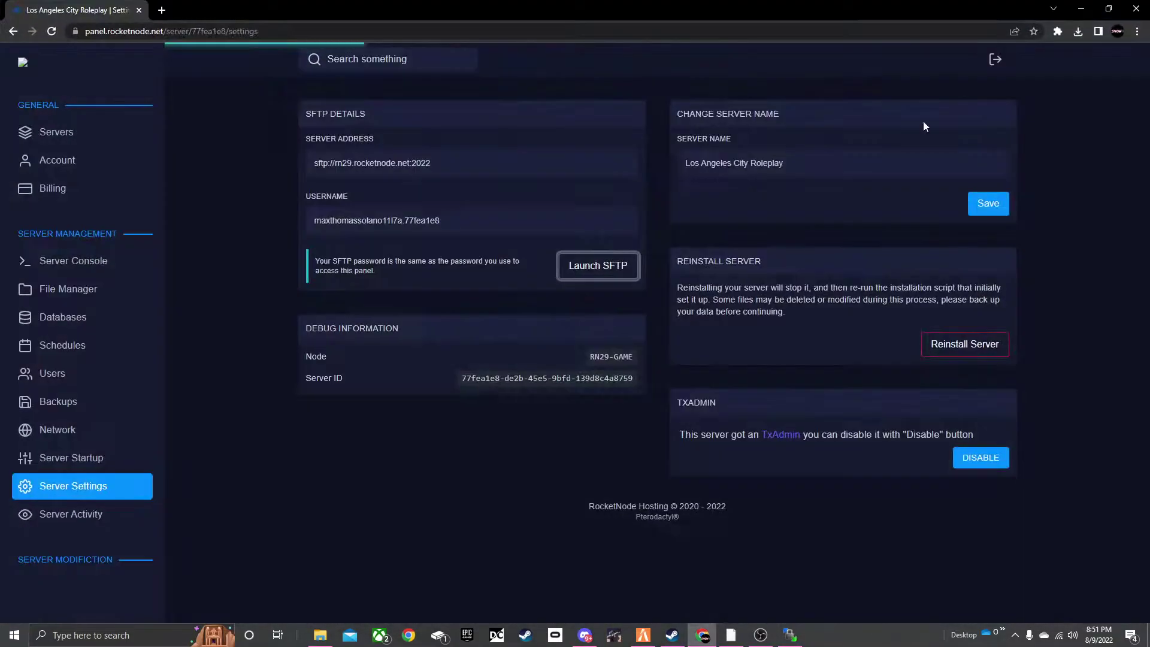
pyautogui.click(1078, 31)
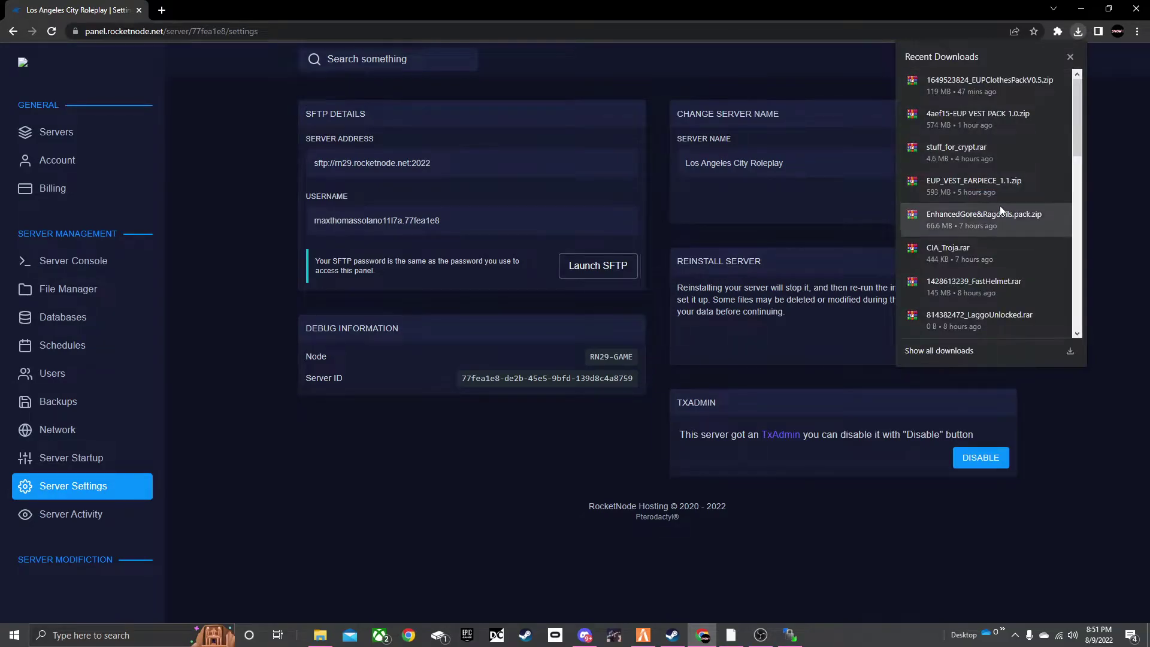
pyautogui.click(989, 186)
pyautogui.click(1081, 8)
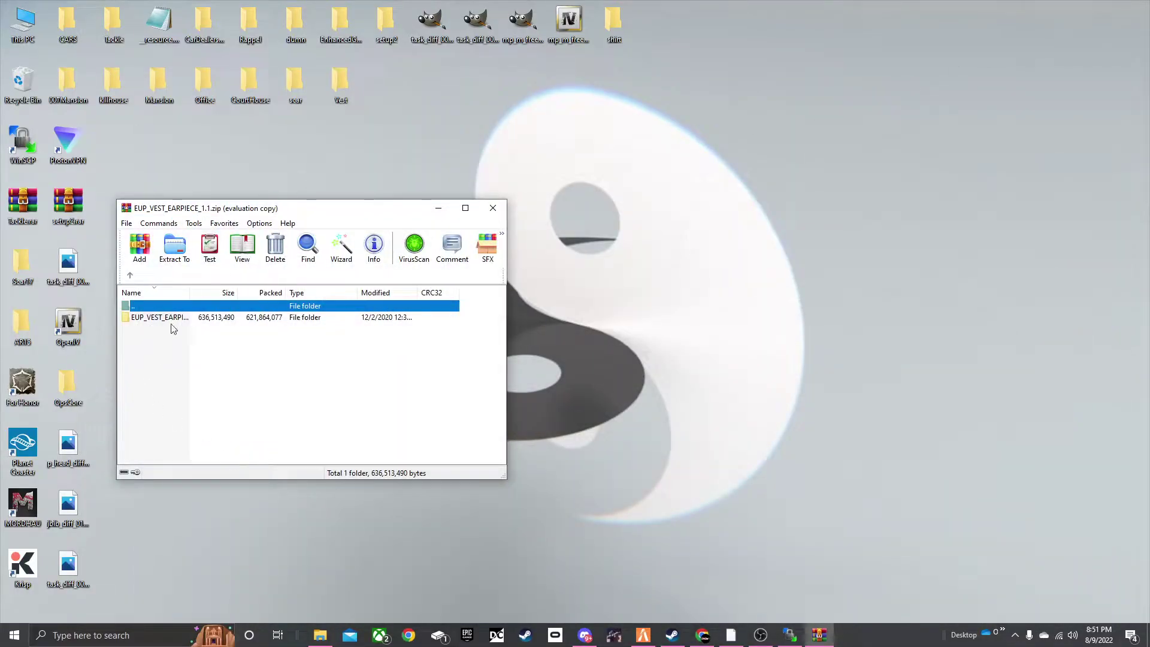
# Browse into the archive's Files folder and preview the vest12 and vest11 images
pyautogui.doubleClick(171, 319)
pyautogui.press('Escape')
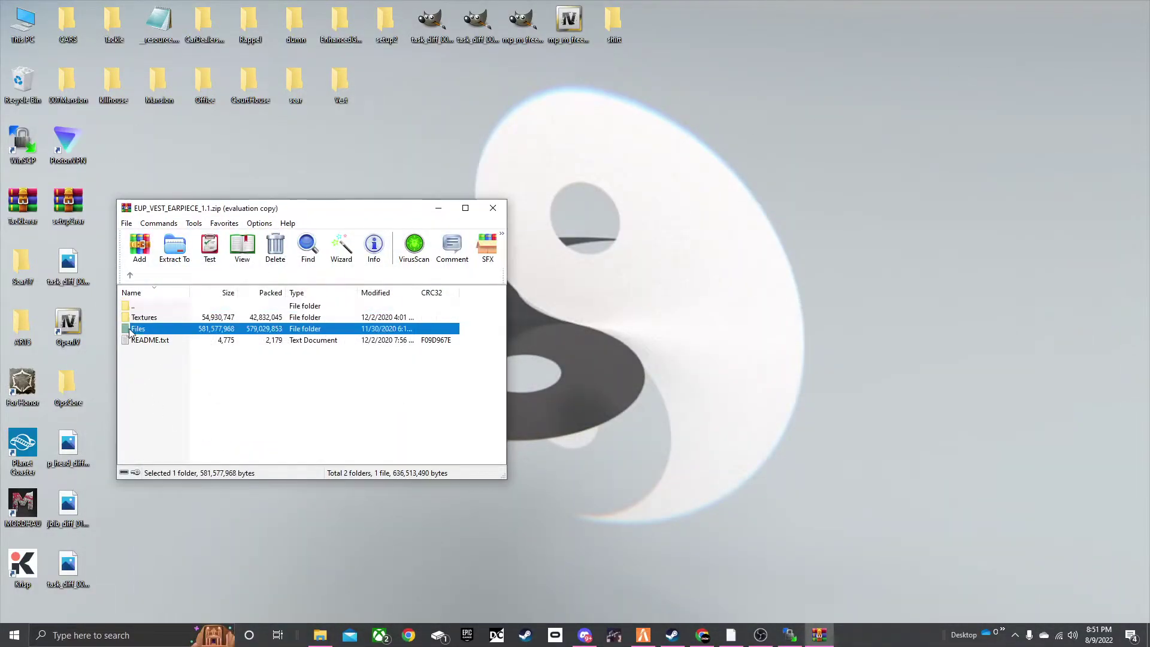
pyautogui.doubleClick(131, 329)
pyautogui.doubleClick(160, 330)
pyautogui.doubleClick(180, 368)
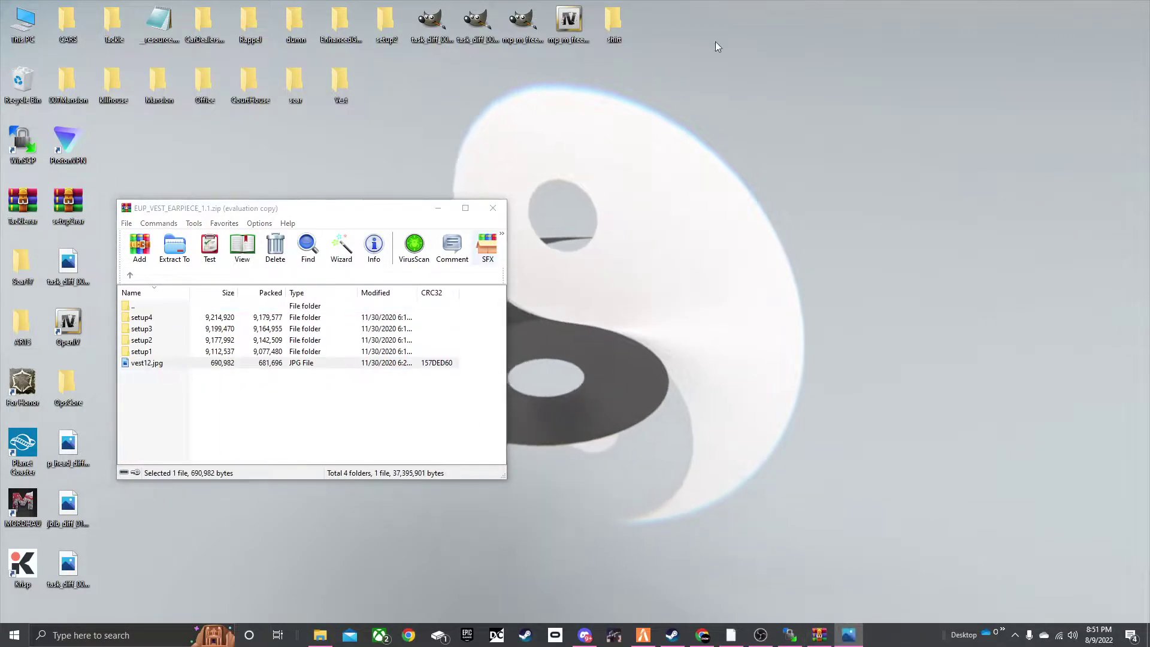
pyautogui.click(694, 32)
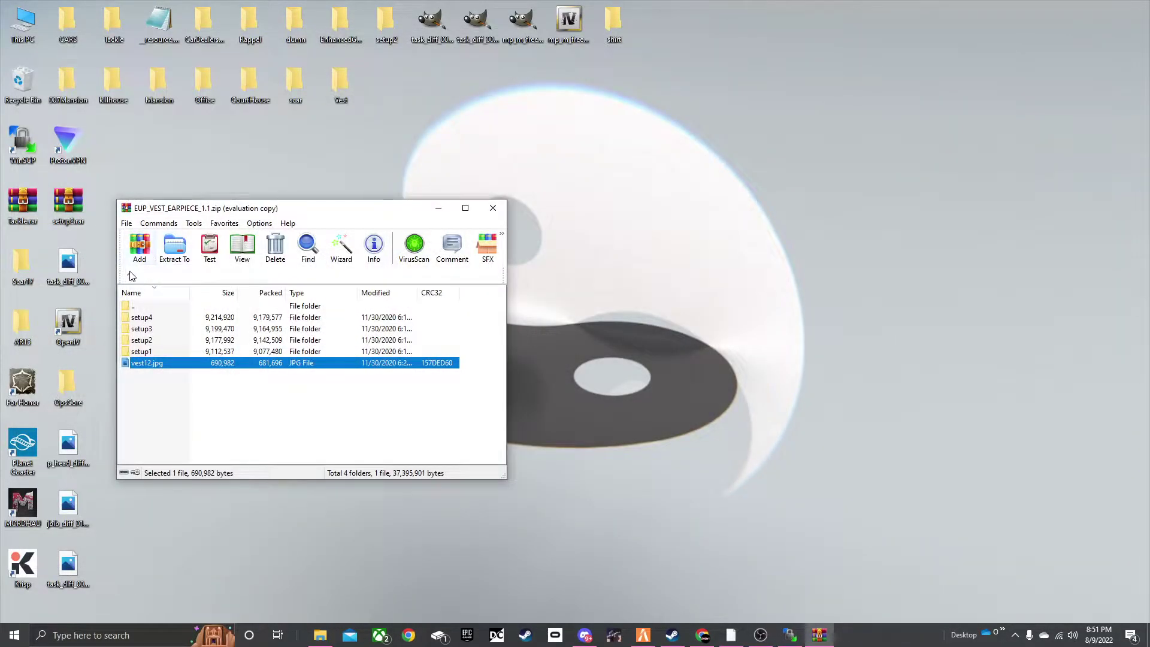
pyautogui.click(131, 275)
pyautogui.doubleClick(155, 340)
pyautogui.doubleClick(161, 340)
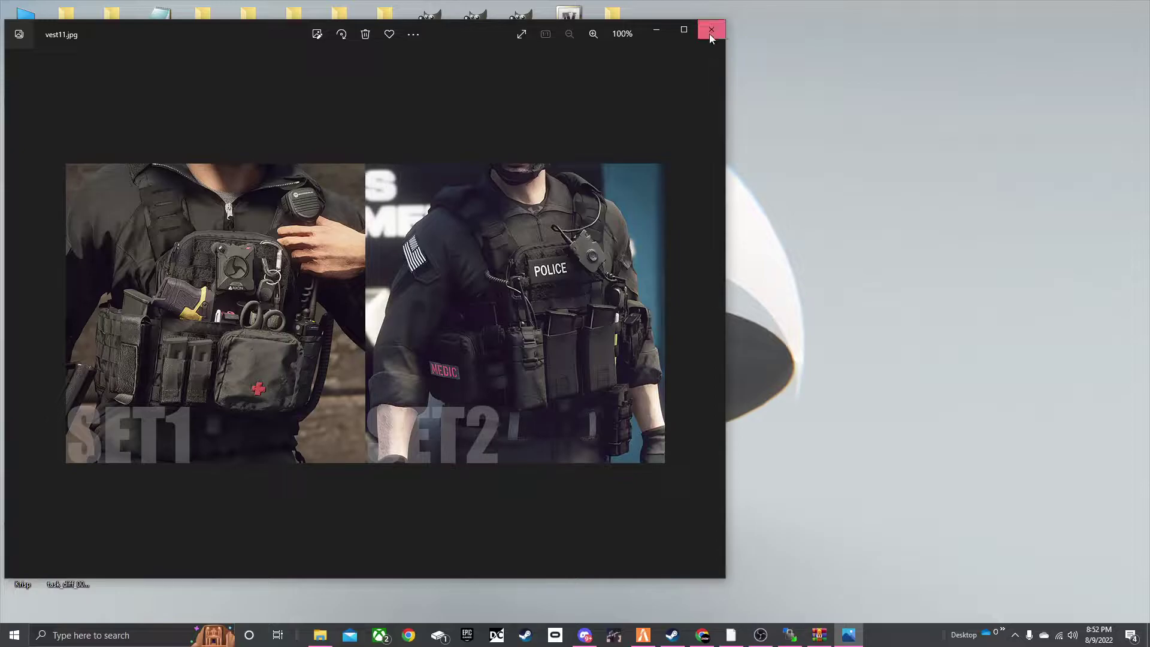
pyautogui.click(711, 30)
# Look through the Vest13 folder and preview the vest8 and vest9 reworked images
pyautogui.click(131, 275)
pyautogui.scroll(-1, 163, 397)
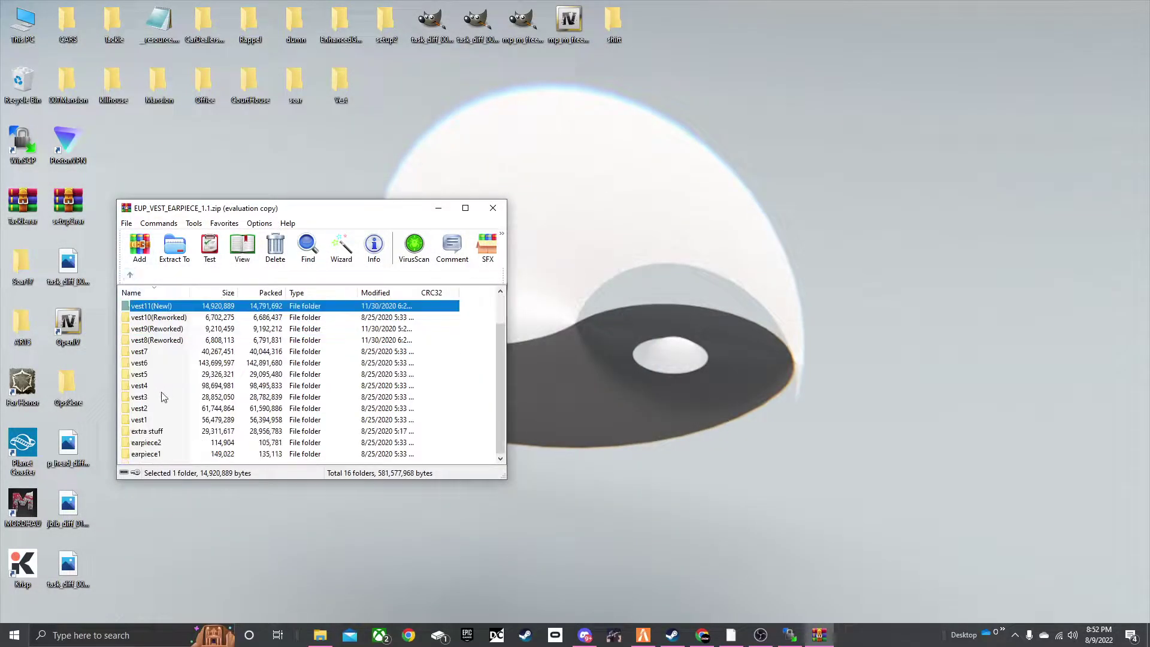
pyautogui.scroll(1, 163, 396)
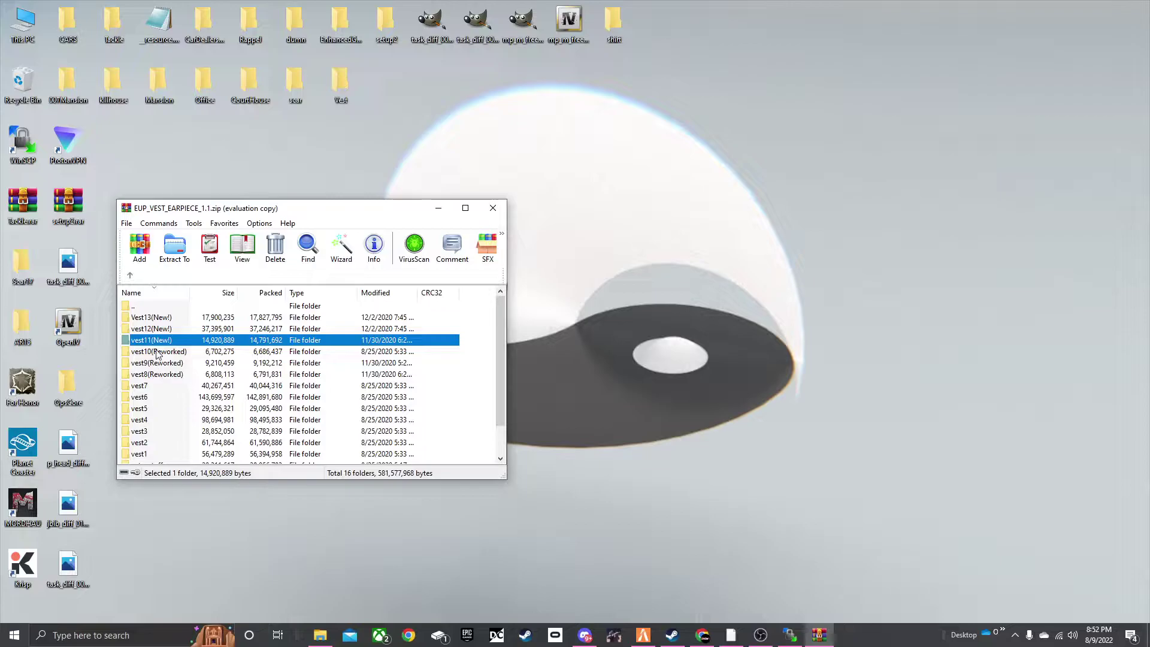
pyautogui.doubleClick(169, 319)
pyautogui.click(131, 275)
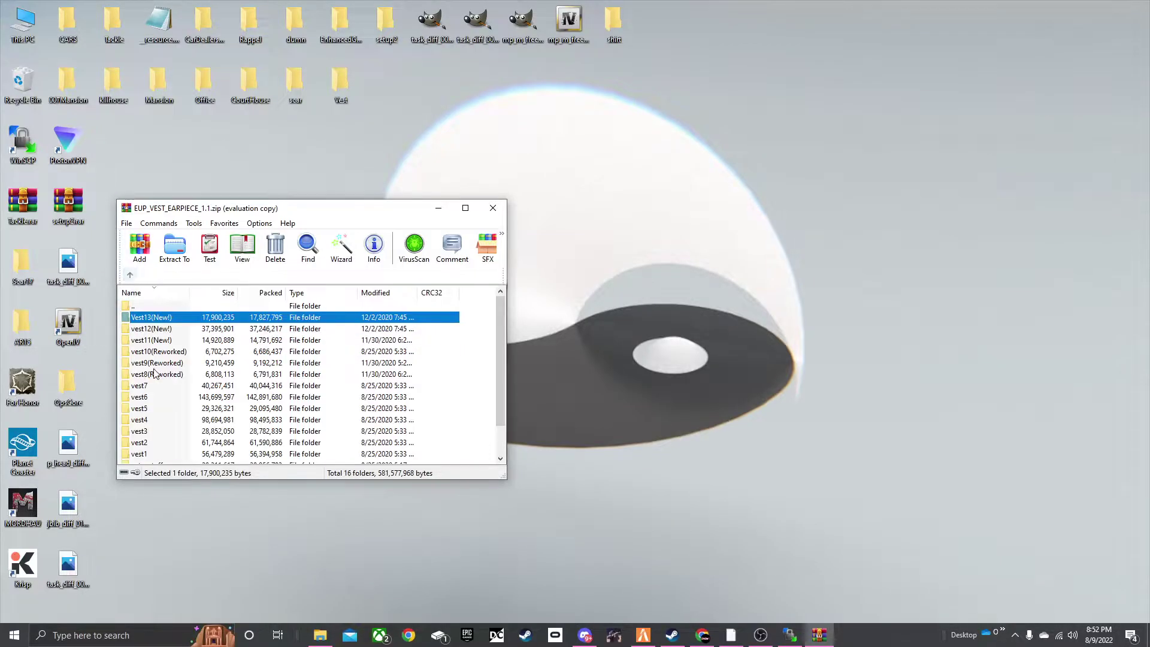
pyautogui.doubleClick(175, 374)
pyautogui.doubleClick(162, 329)
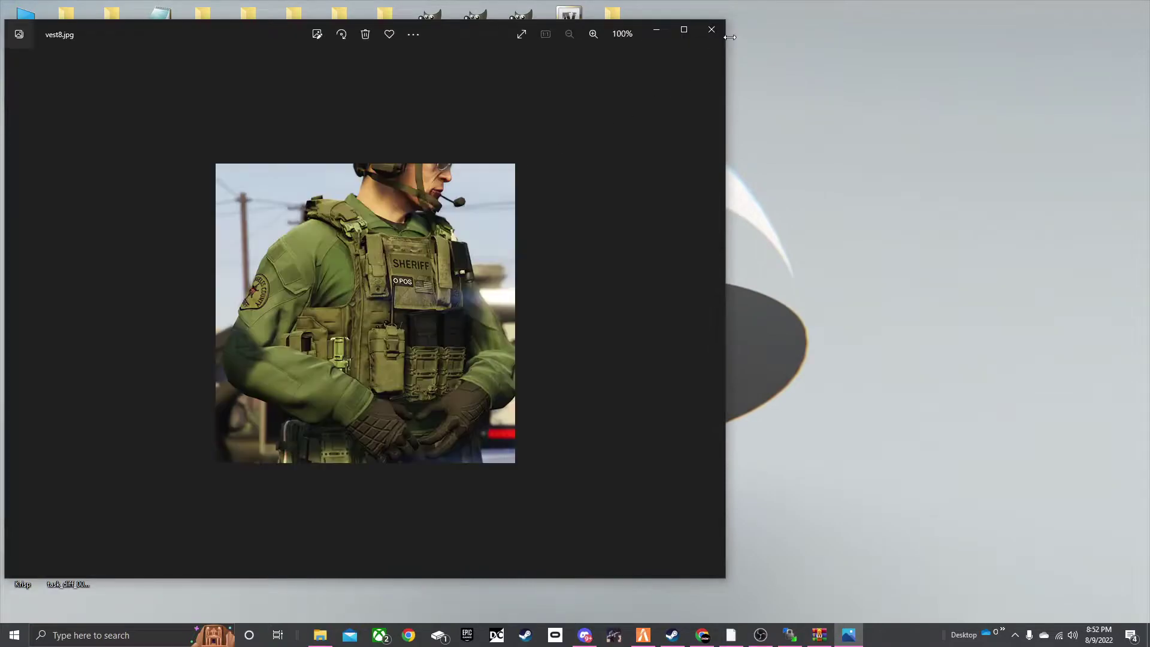
pyautogui.click(721, 24)
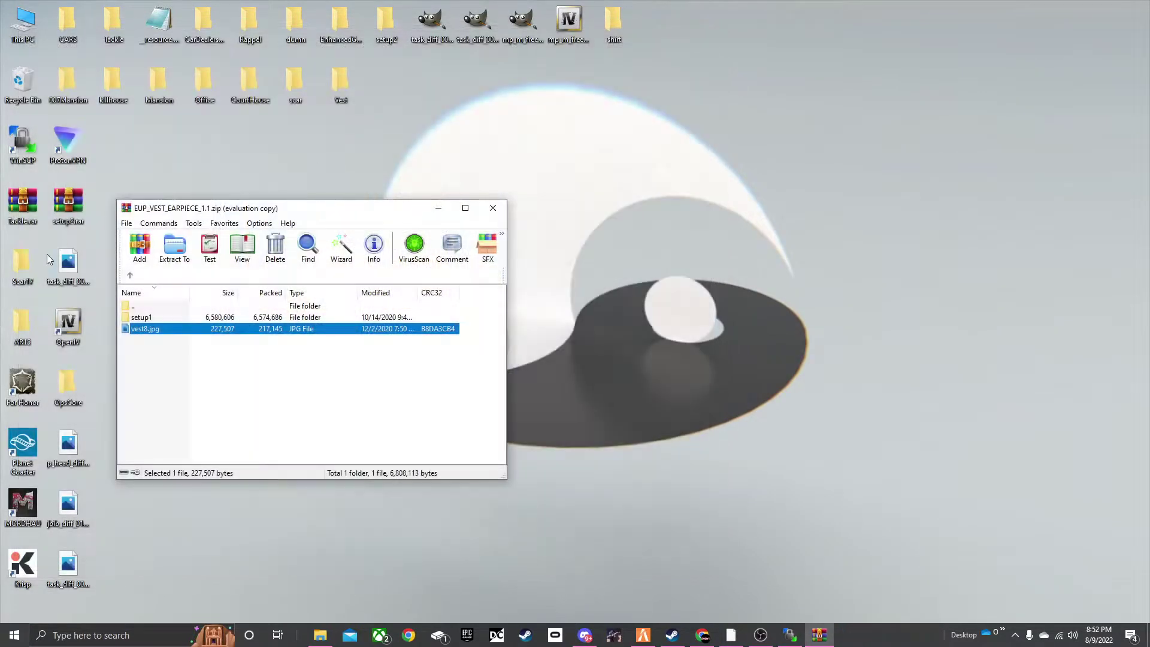
pyautogui.click(130, 275)
pyautogui.doubleClick(174, 386)
pyautogui.doubleClick(162, 341)
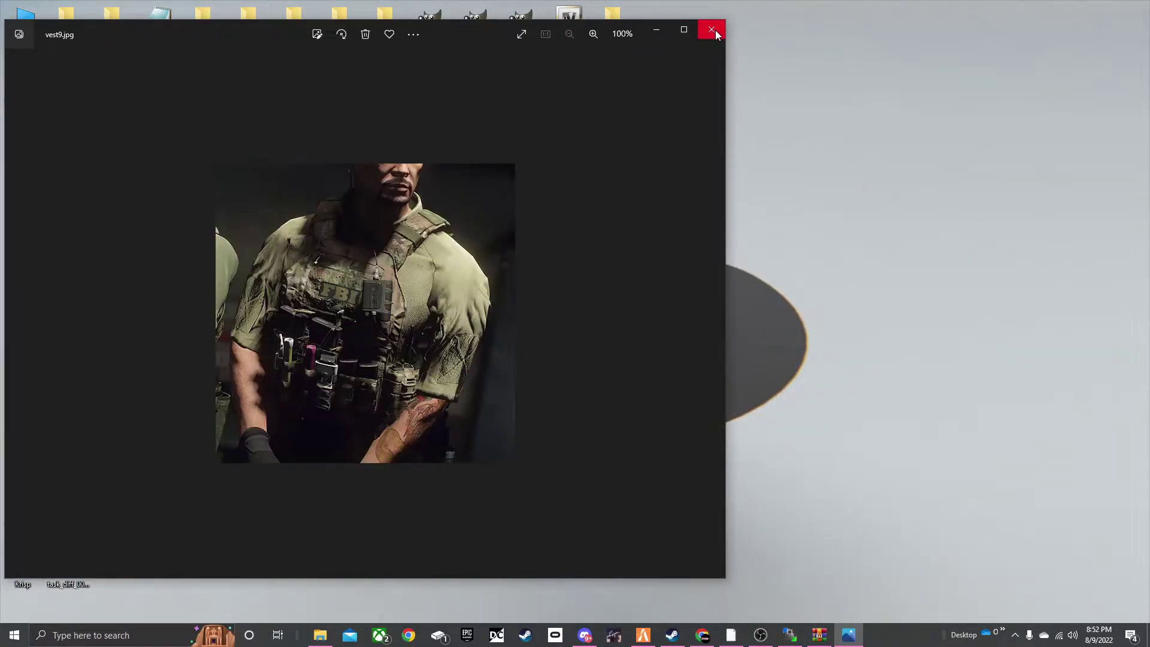
pyautogui.click(712, 30)
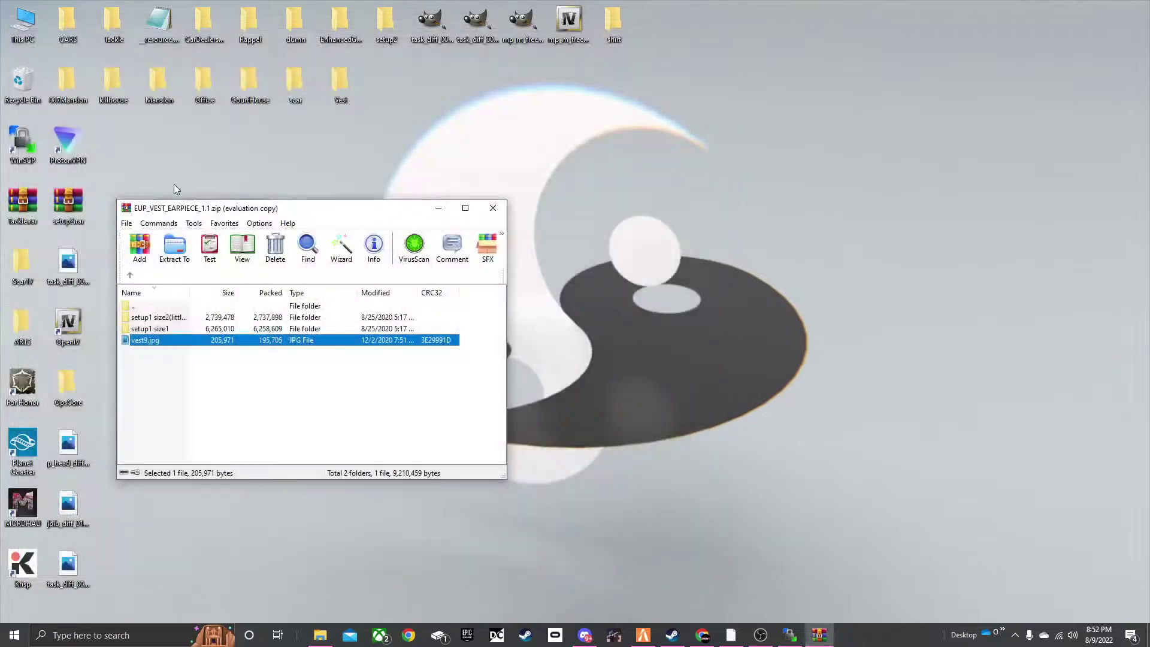
# Preview the vest10(Reworked) and vest11(New!) images
pyautogui.click(136, 275)
pyautogui.doubleClick(165, 355)
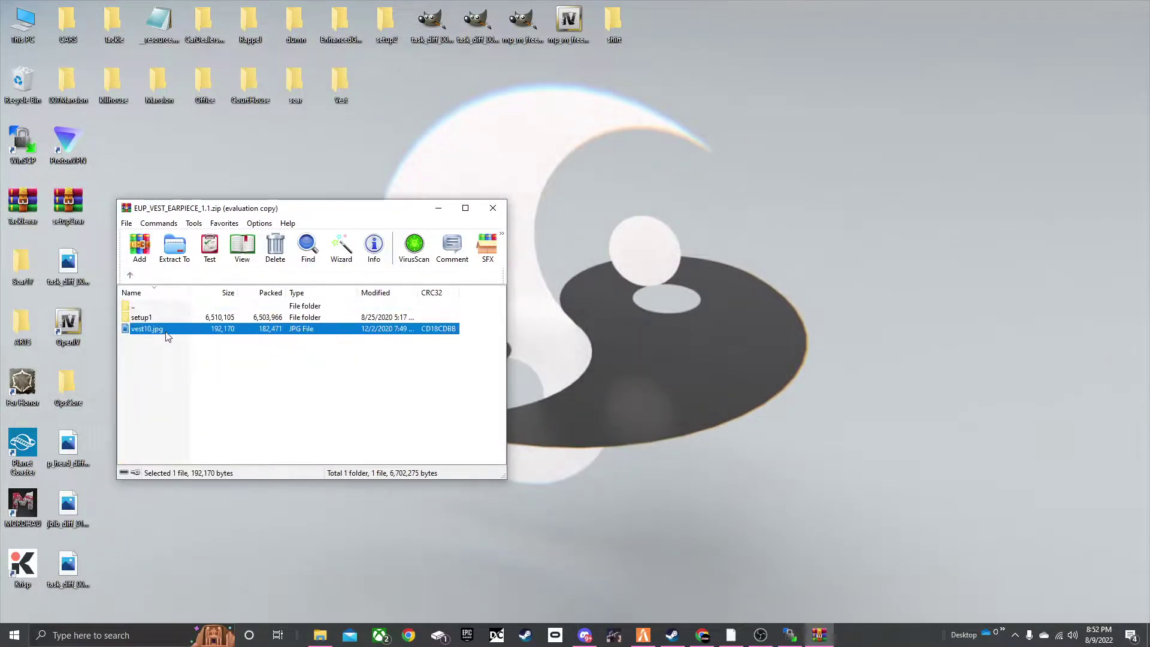
pyautogui.doubleClick(166, 333)
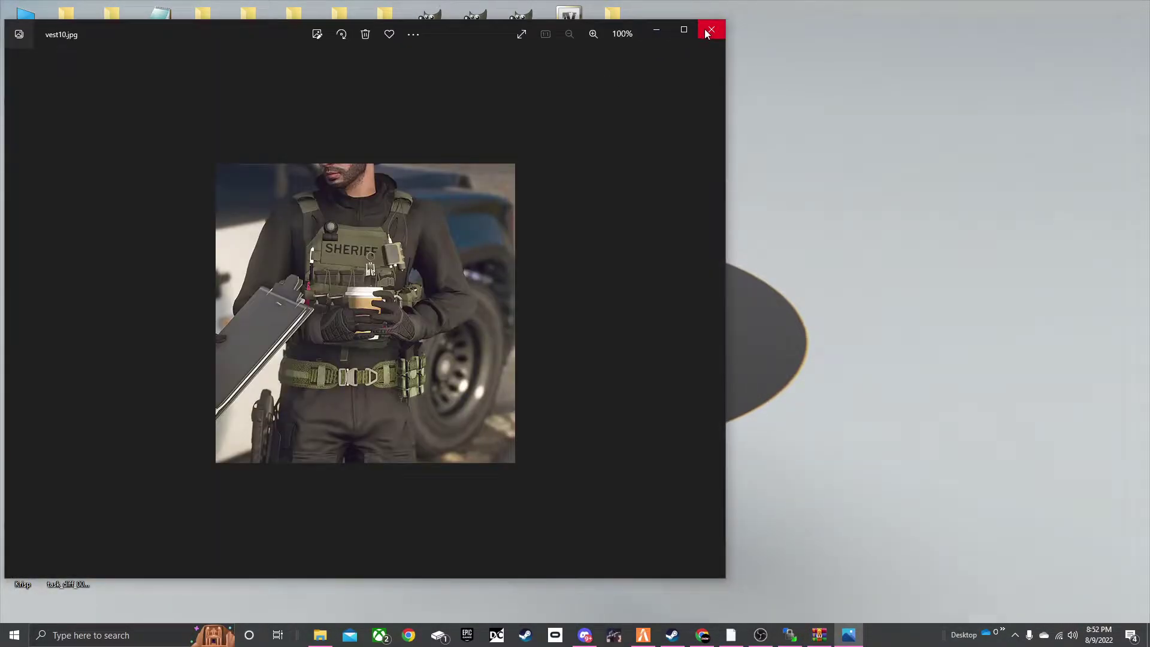
pyautogui.click(709, 31)
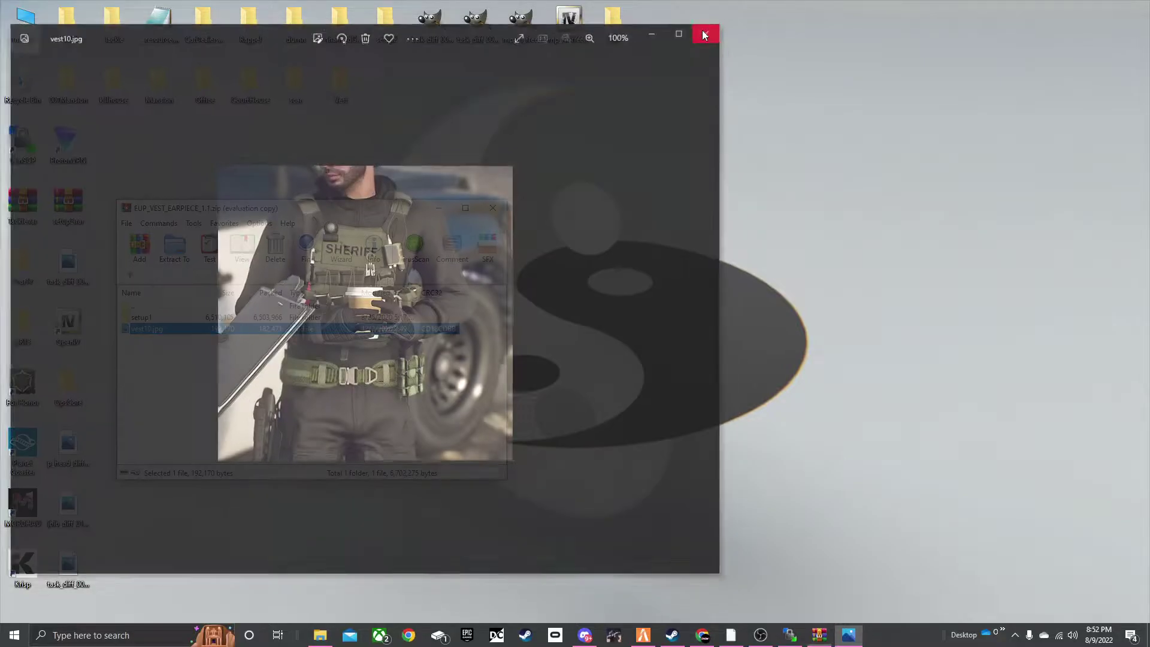
pyautogui.click(133, 276)
pyautogui.doubleClick(170, 340)
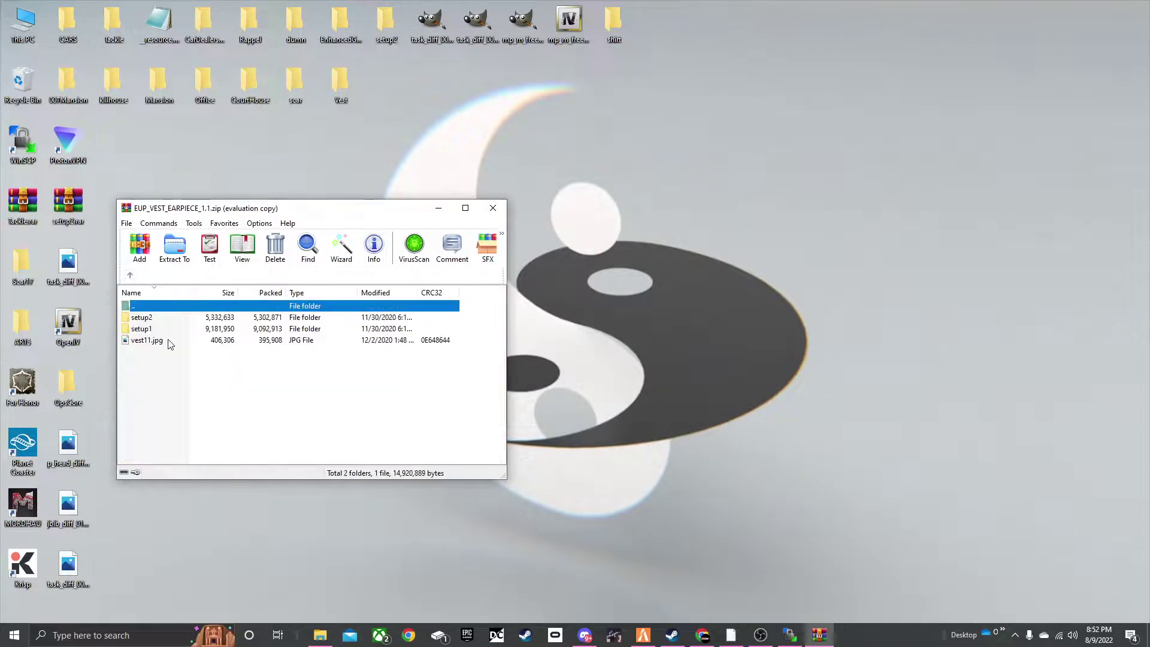
pyautogui.doubleClick(169, 340)
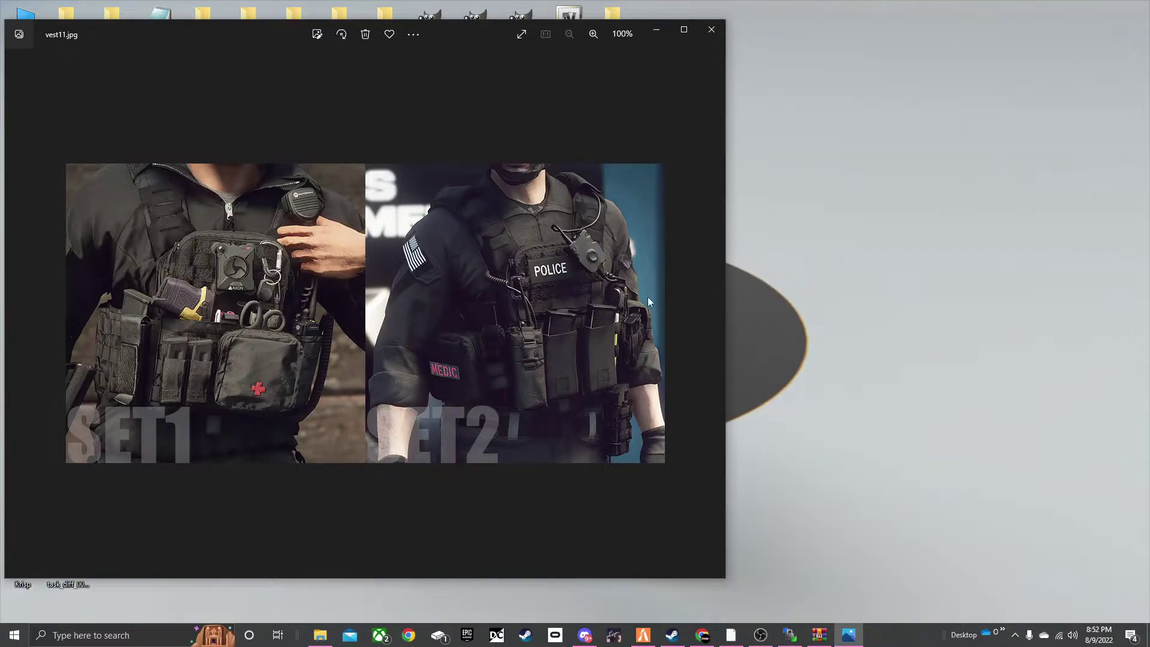
pyautogui.click(713, 29)
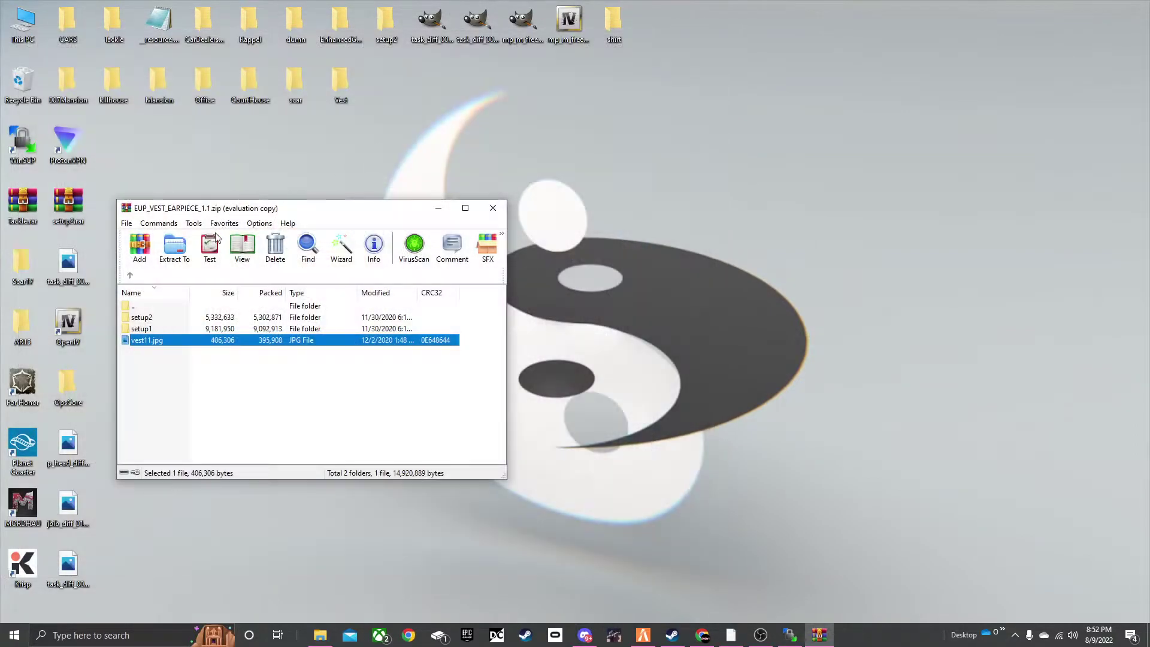
# Check the setup2 and freemode folders, then enter setup1 holding mp_m_freemode_01_mp_m_vinewood
pyautogui.doubleClick(160, 318)
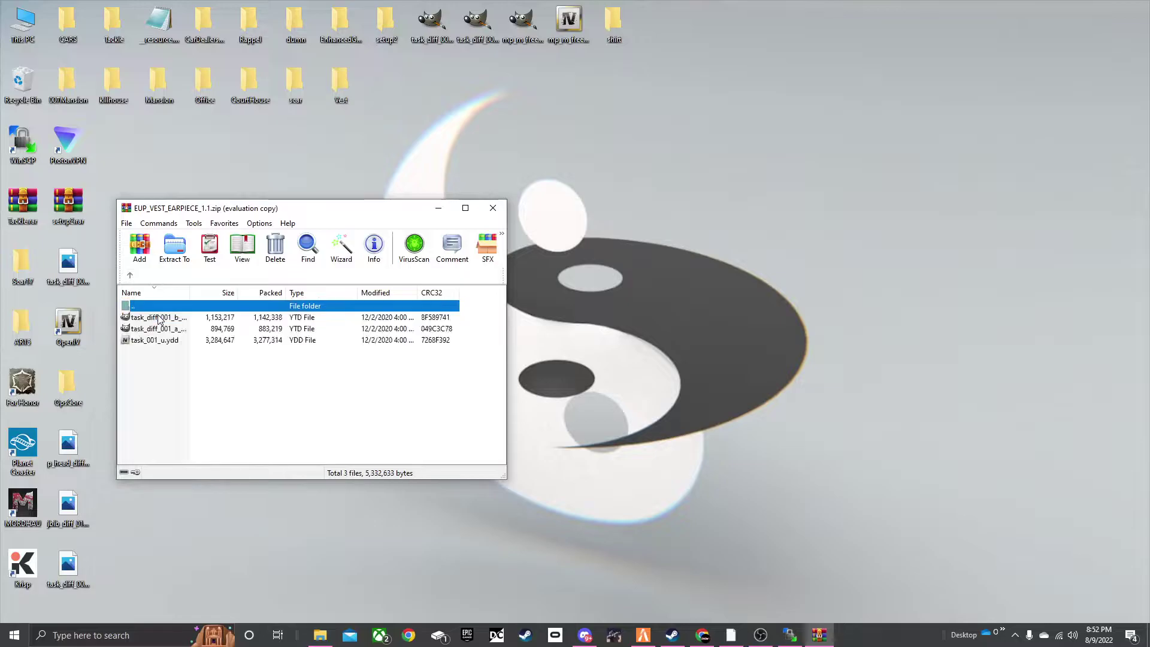
pyautogui.click(130, 278)
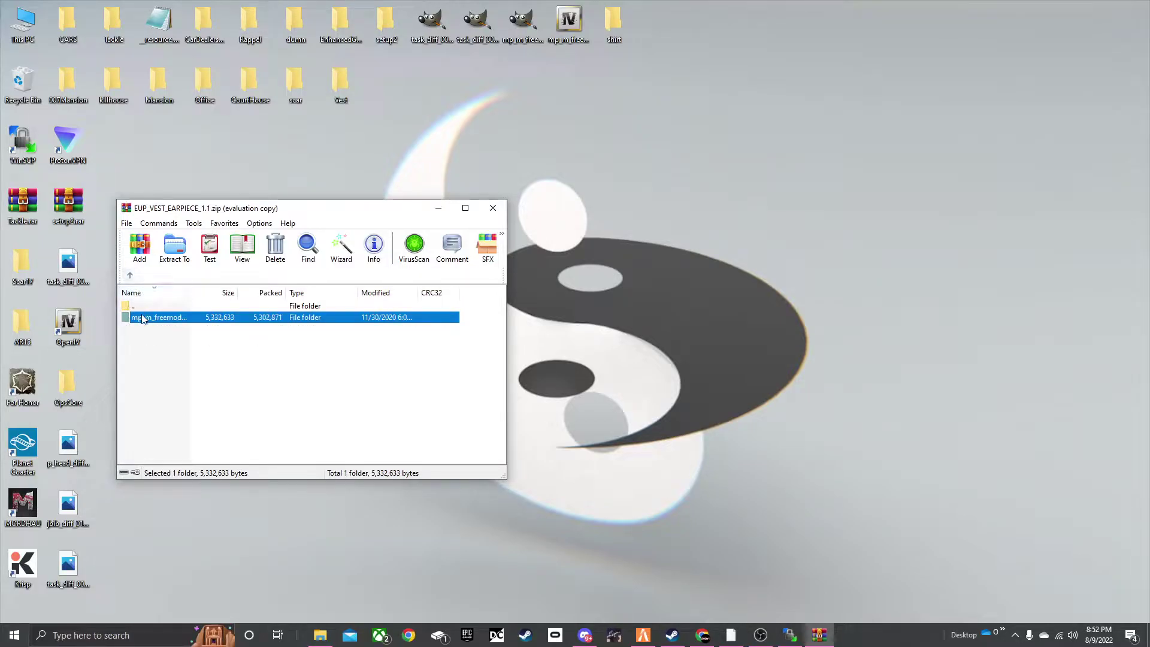
pyautogui.doubleClick(143, 319)
pyautogui.click(130, 278)
pyautogui.doubleClick(145, 329)
# Copy the mp_m_freemode_01_mp_m_vinewood folder name and post it in the Discord chat
pyautogui.rightClick(166, 324)
pyautogui.click(208, 457)
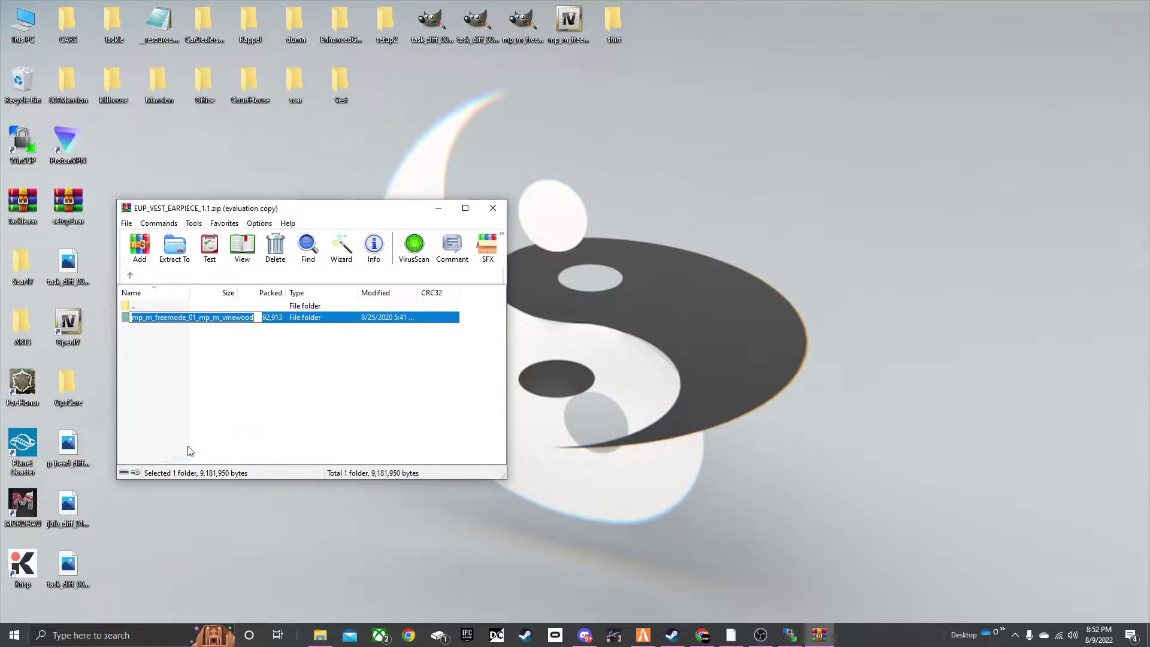
pyautogui.click(585, 635)
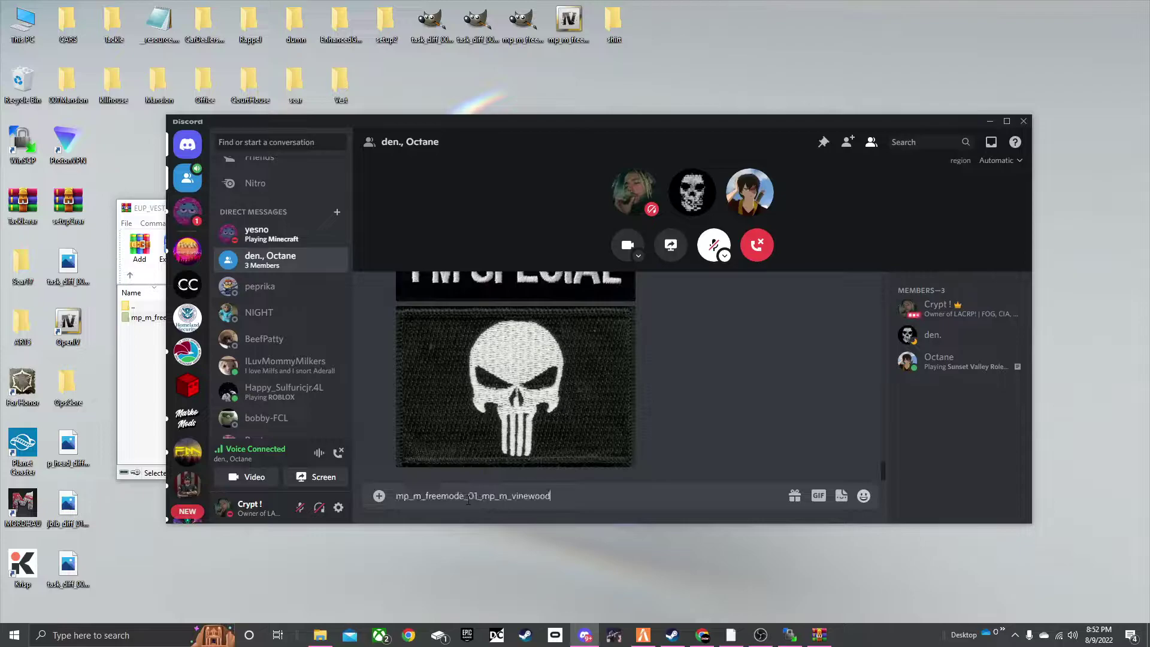
pyautogui.press('Return')
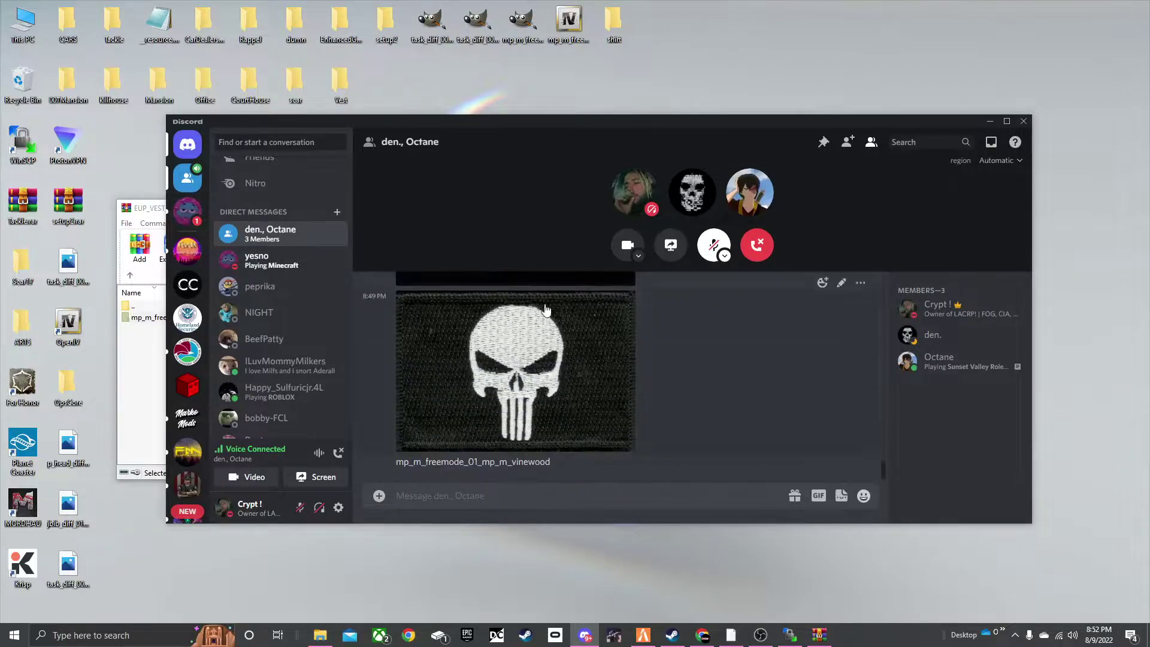
pyautogui.click(990, 121)
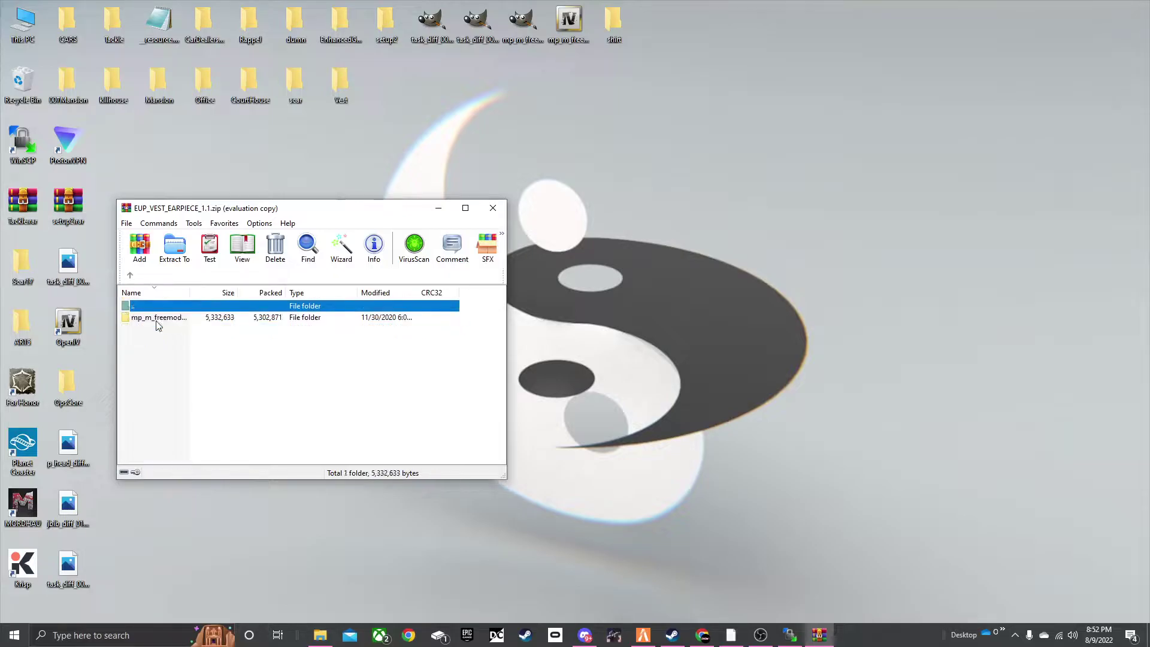
# List the vest's YDD and YTD files in WinRAR and delete the old desktop Vest folder
pyautogui.click(130, 275)
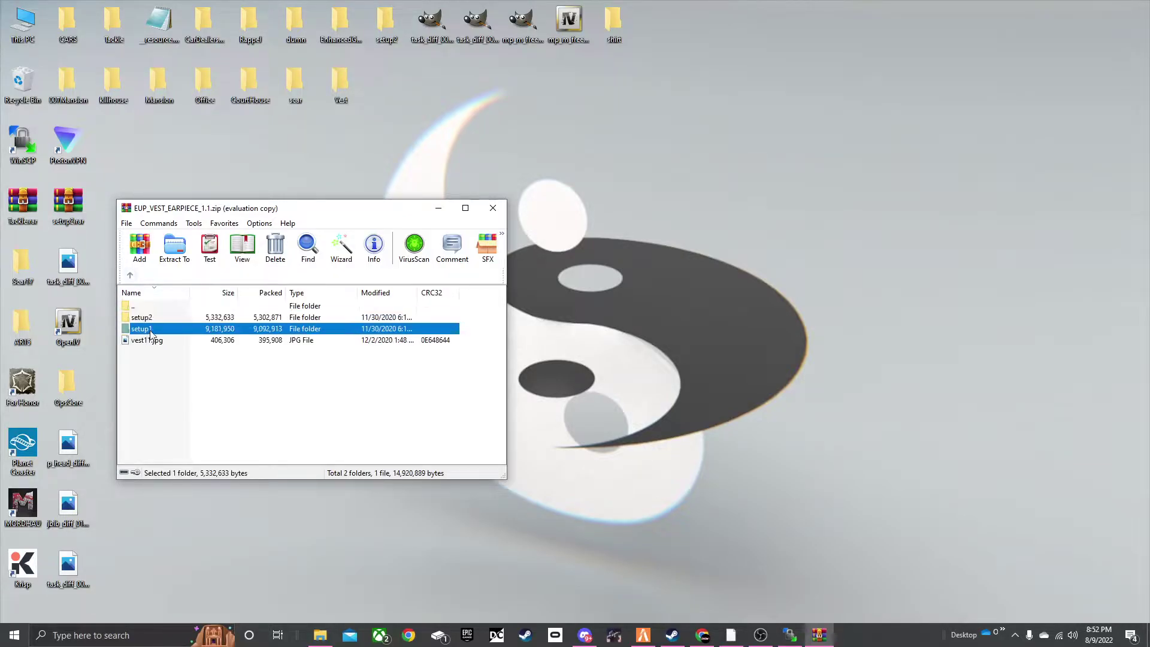
pyautogui.doubleClick(153, 329)
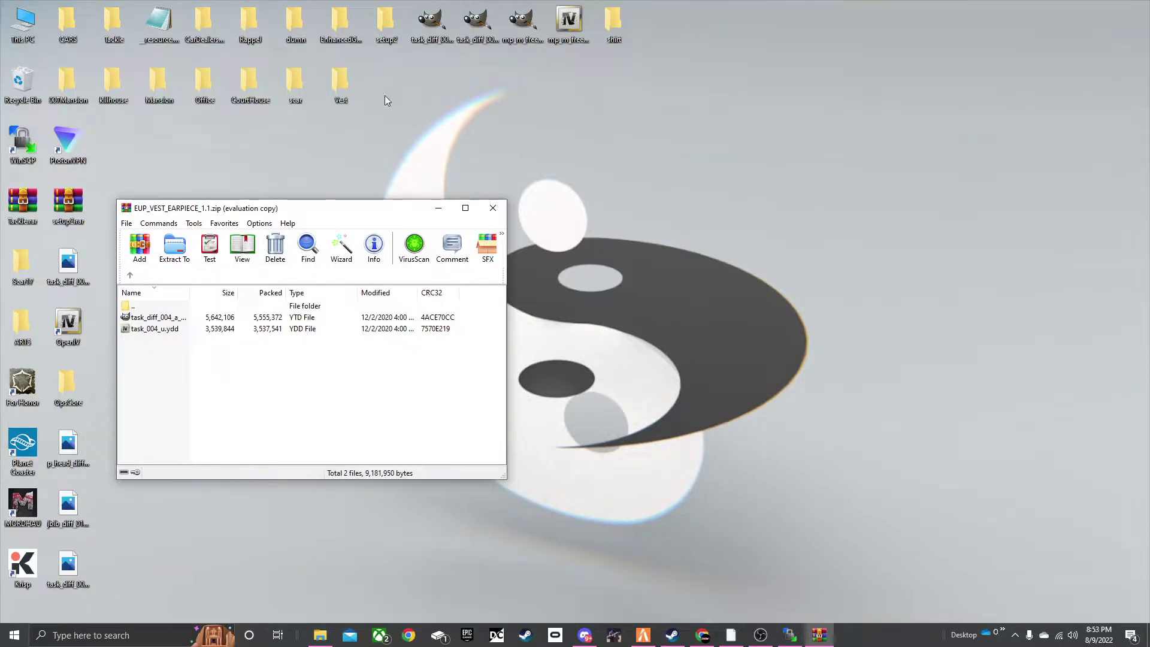
pyautogui.rightClick(339, 95)
pyautogui.click(386, 365)
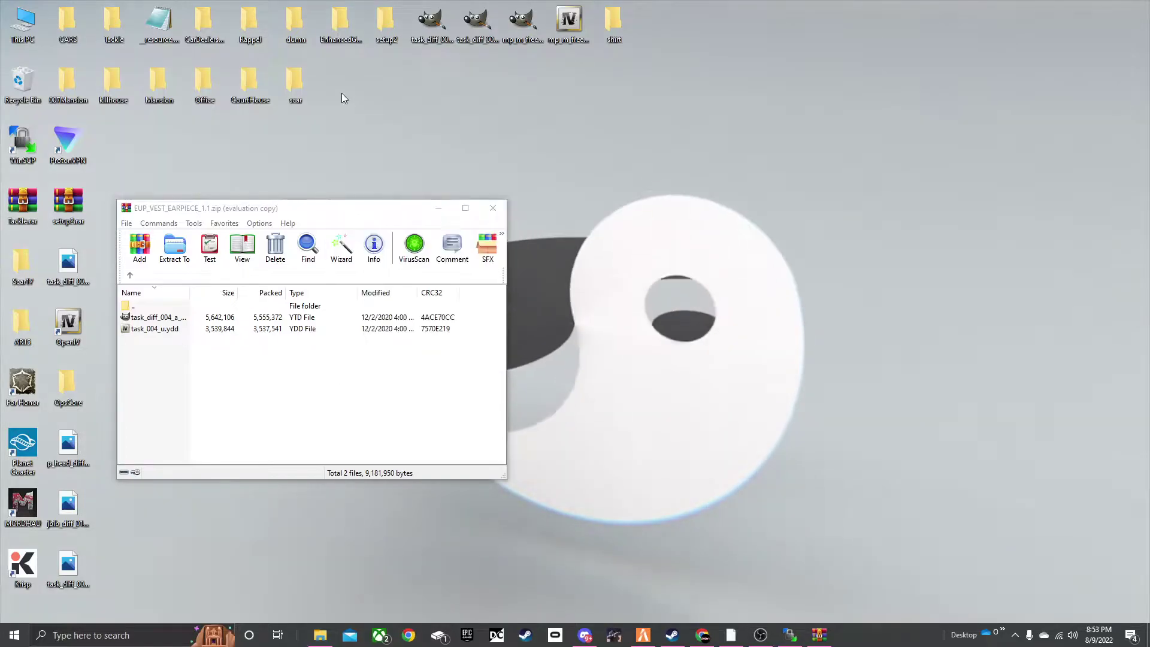
# Create a fresh desktop folder named Vest
pyautogui.rightClick(342, 94)
pyautogui.moveTo(384, 240)
pyautogui.click(552, 230)
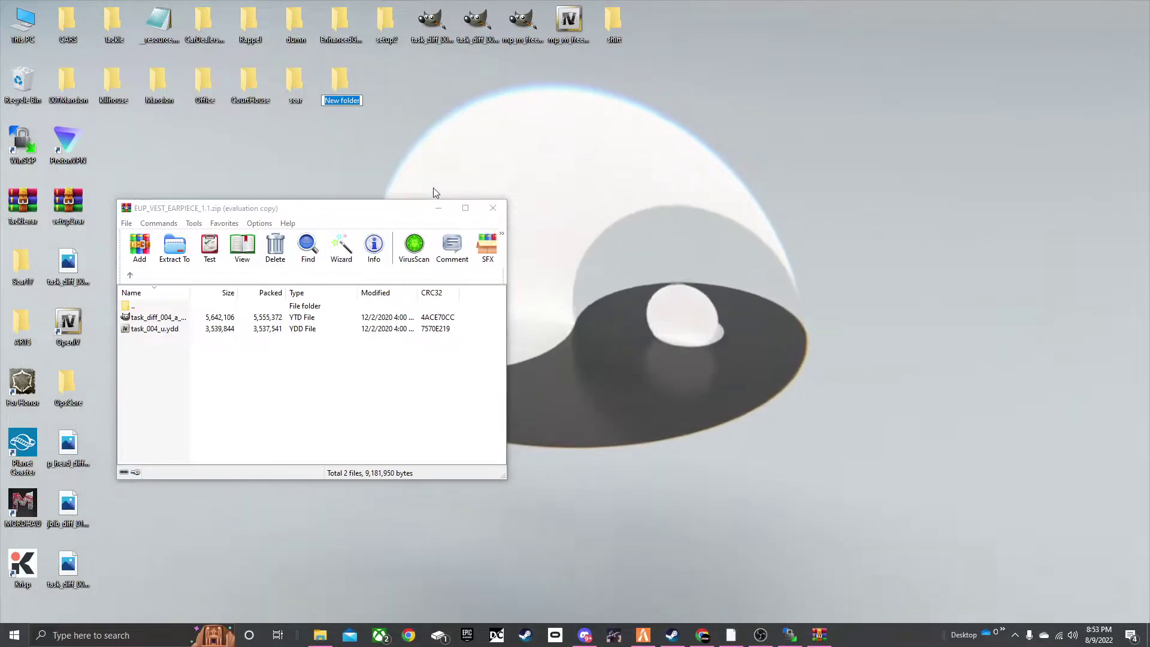
pyautogui.write('Vest')
pyautogui.press('Return')
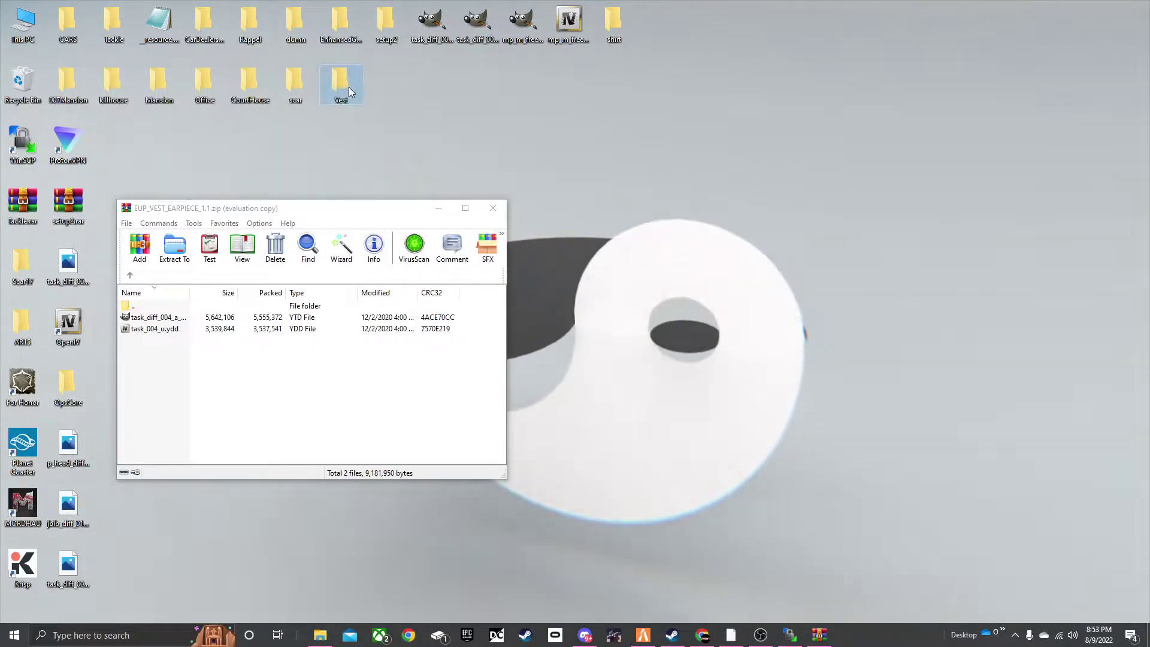
# Extract task_004_u.ydd and task_diff_004_a_uni.ytd into the new Vest folder, then close WinRAR
pyautogui.doubleClick(348, 87)
pyautogui.moveTo(508, 193); pyautogui.dragTo(533, 149)
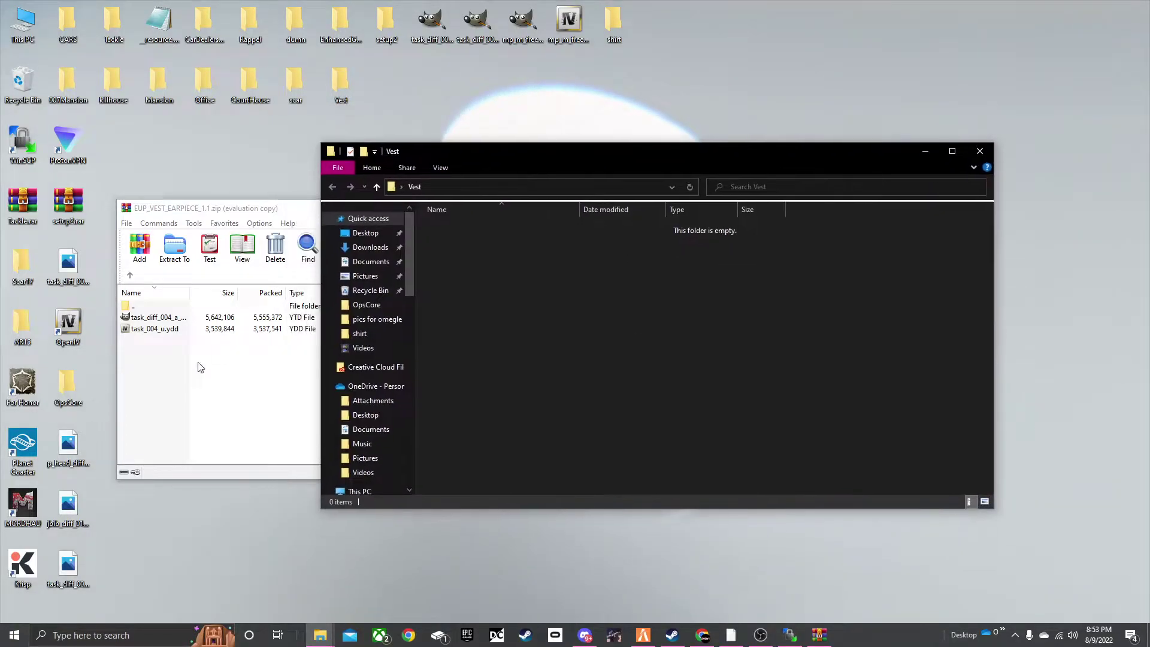
pyautogui.moveTo(192, 371); pyautogui.dragTo(167, 322)
pyautogui.moveTo(453, 335); pyautogui.dragTo(599, 335)
pyautogui.click(282, 415)
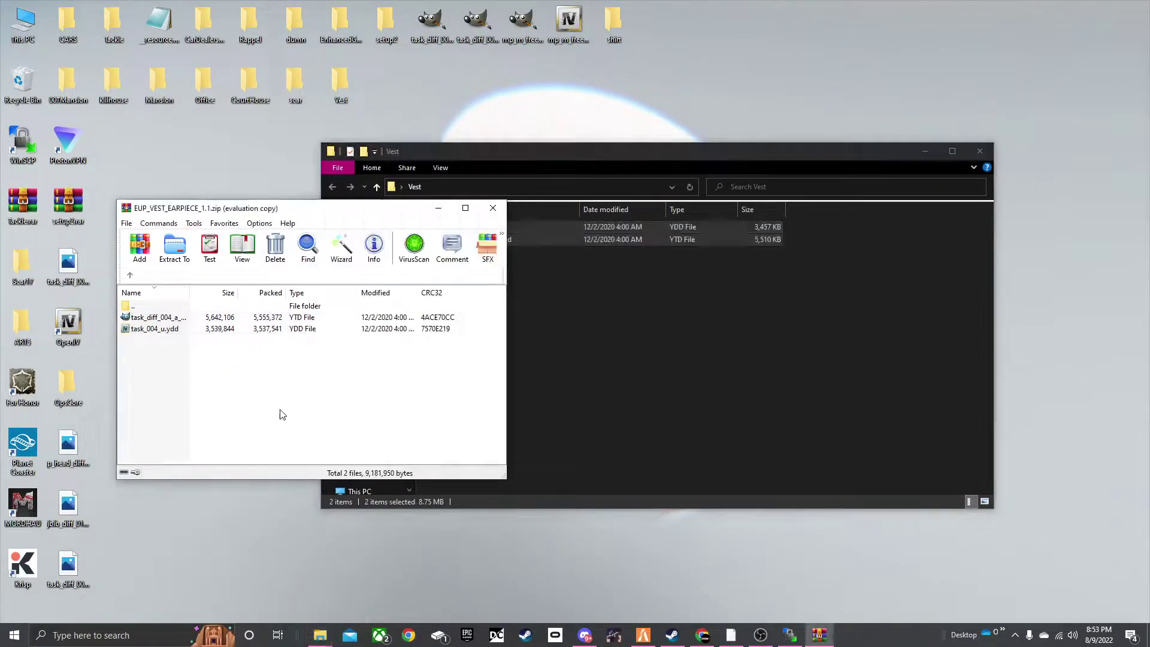
pyautogui.click(493, 208)
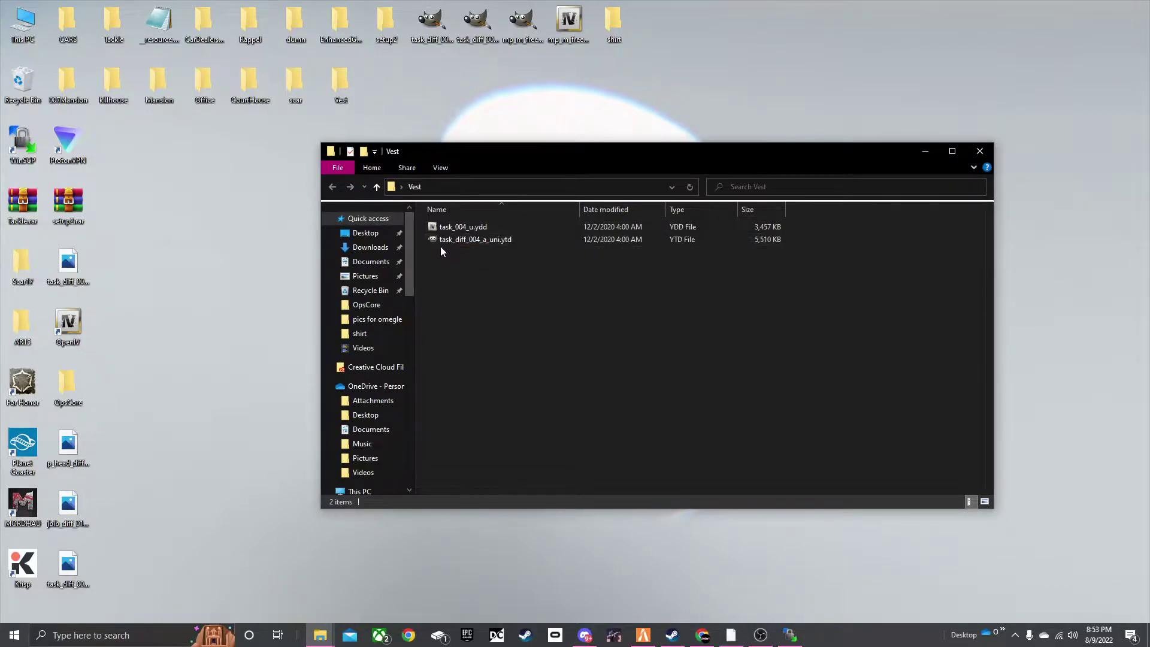
pyautogui.moveTo(446, 240); pyautogui.dragTo(466, 253)
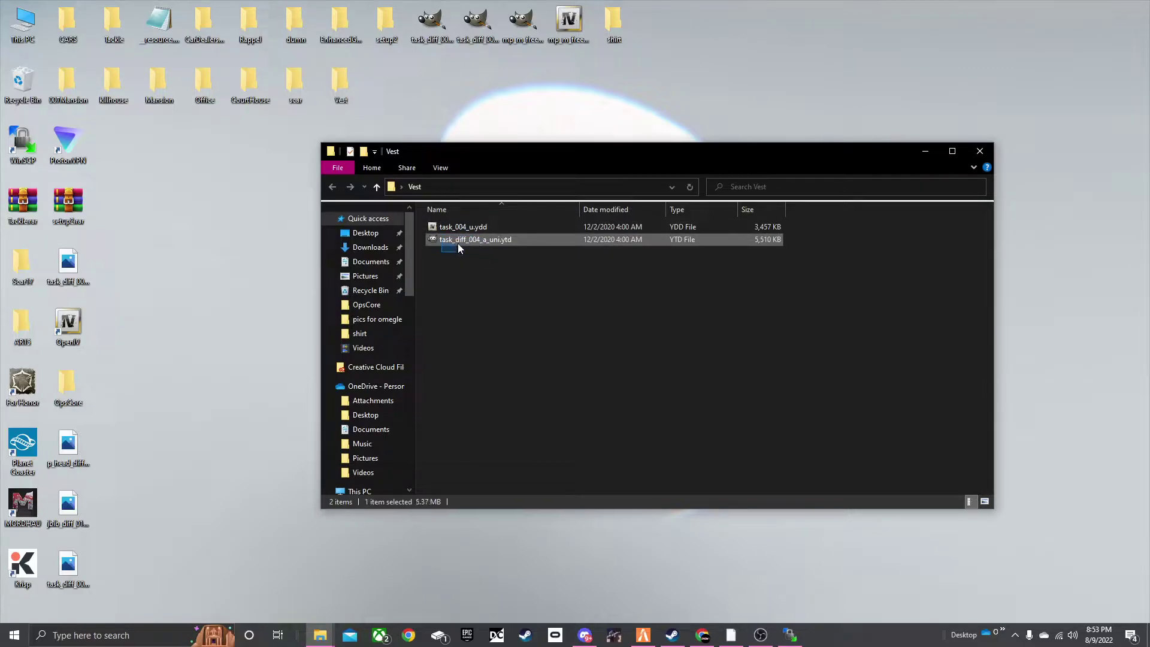
pyautogui.moveTo(487, 243); pyautogui.dragTo(510, 301)
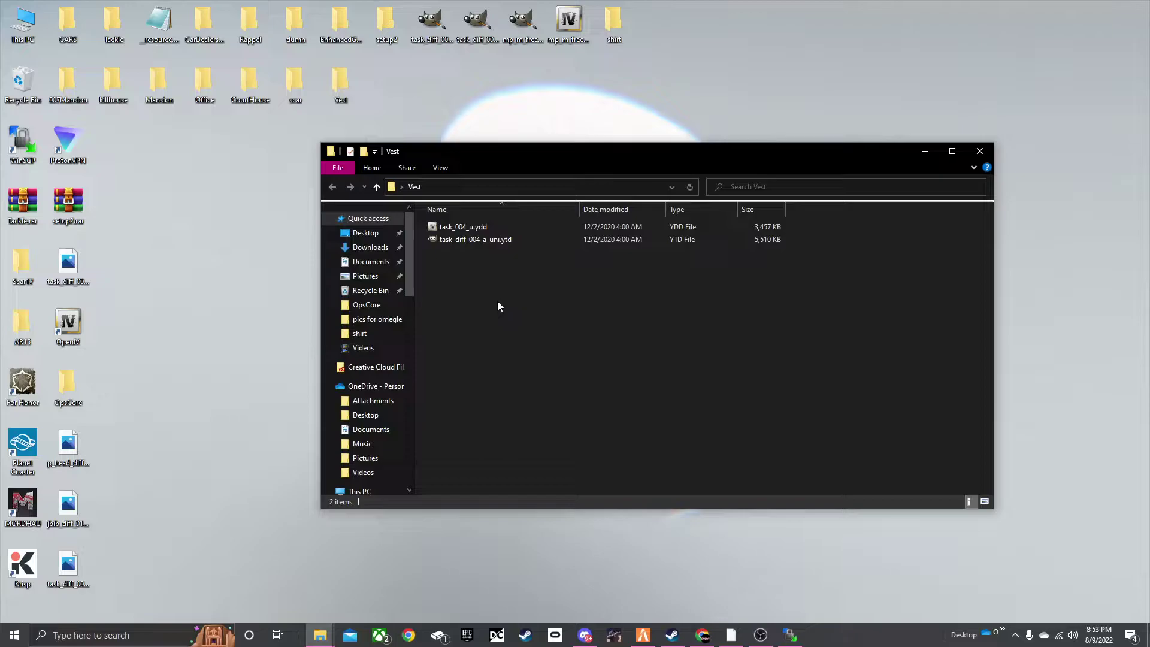
# Open task_diff_004_a_uni.ytd in OpenIV's Textures editor and pan across the 4096×2048 vest texture
pyautogui.click(732, 636)
pyautogui.click(339, 179)
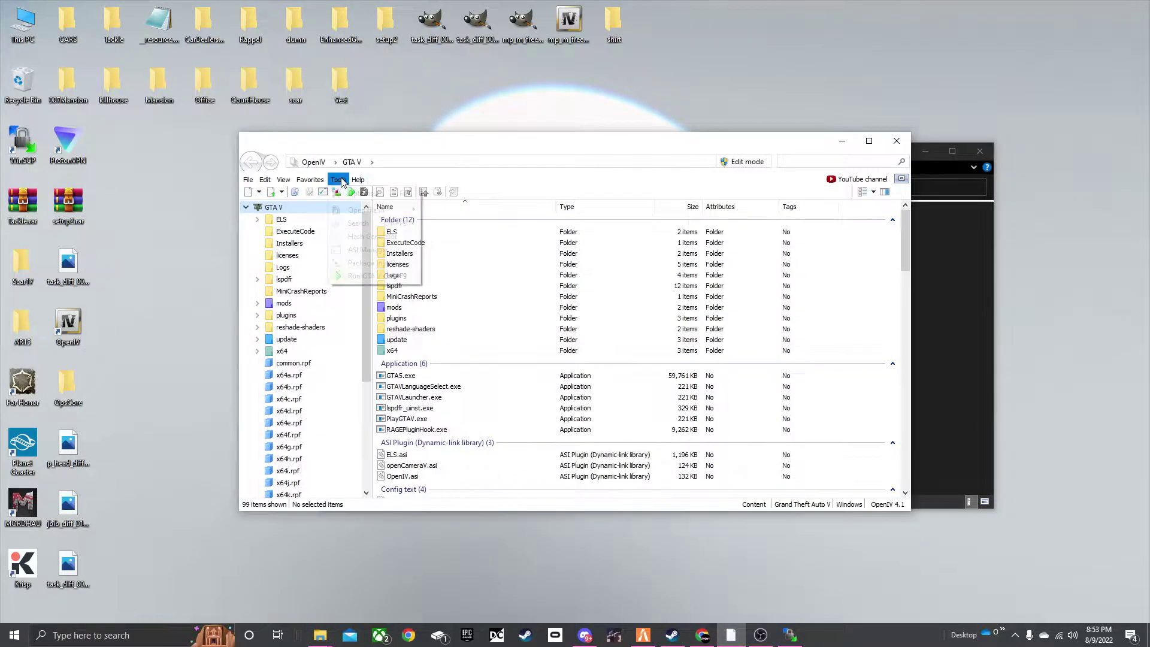
pyautogui.moveTo(390, 210)
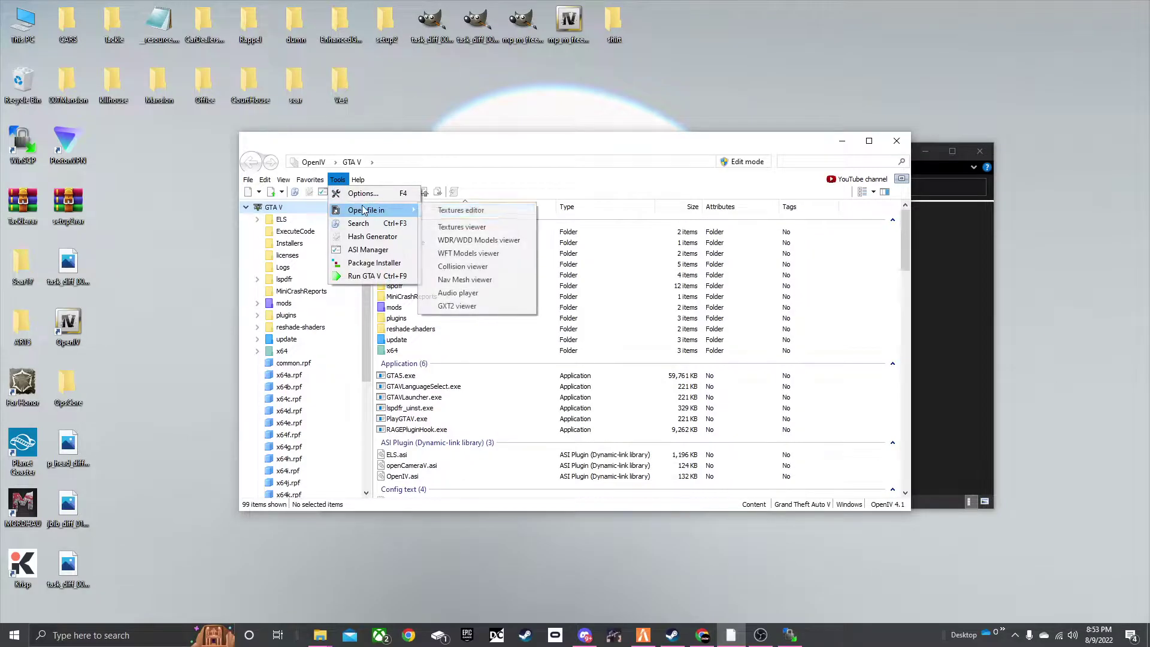
pyautogui.click(457, 211)
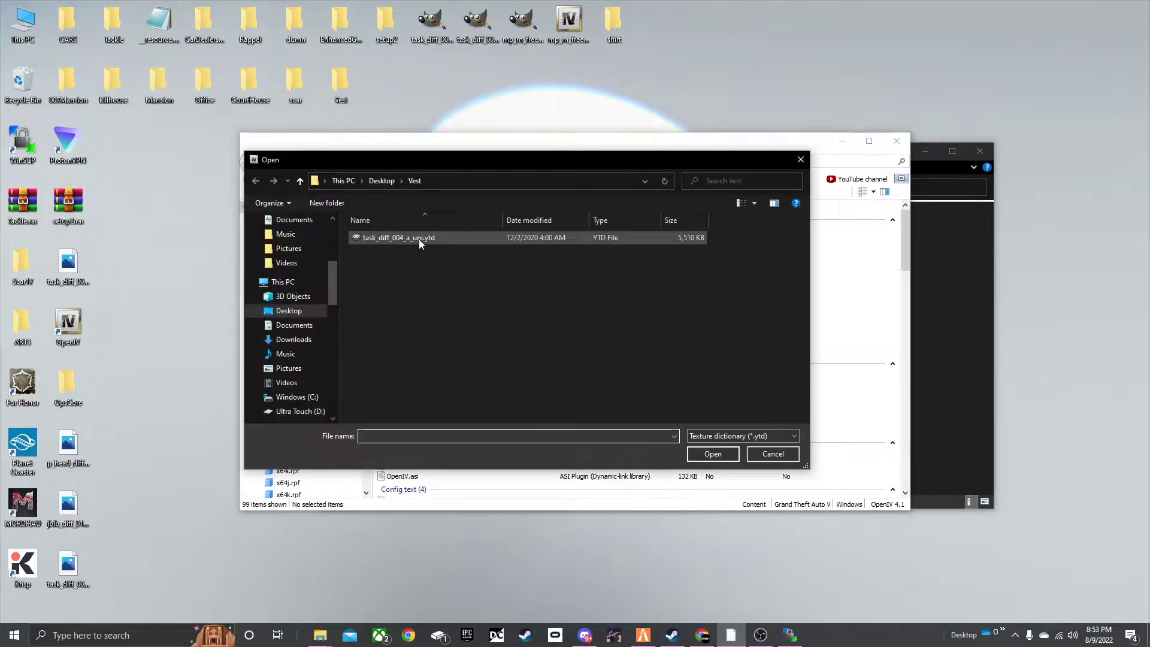
pyautogui.doubleClick(420, 239)
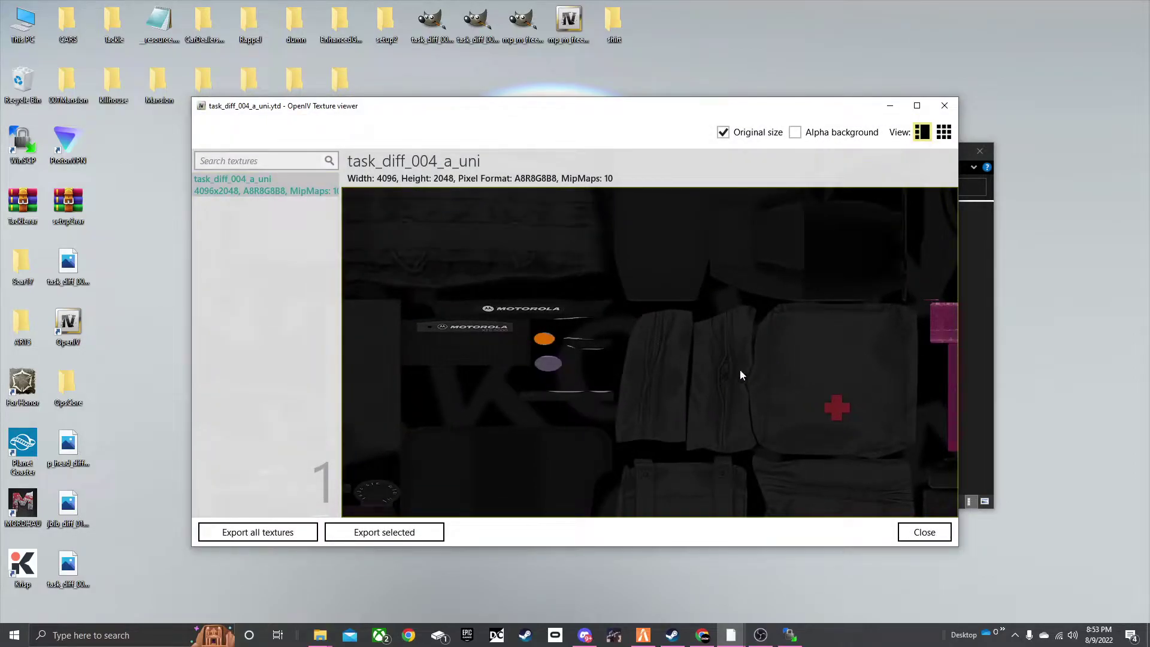
pyautogui.moveTo(740, 375); pyautogui.dragTo(687, 300)
pyautogui.moveTo(468, 234); pyautogui.dragTo(747, 195)
pyautogui.moveTo(550, 239); pyautogui.dragTo(629, 359)
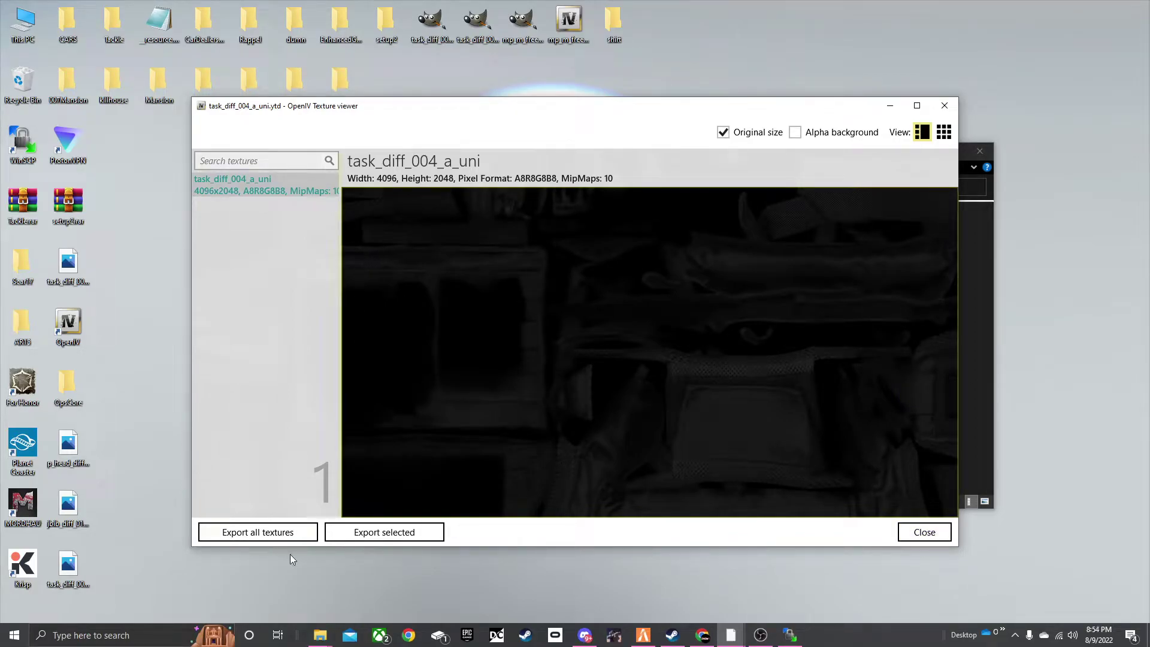
# Export all textures from the YTD as PNG to the Desktop folder
pyautogui.click(284, 535)
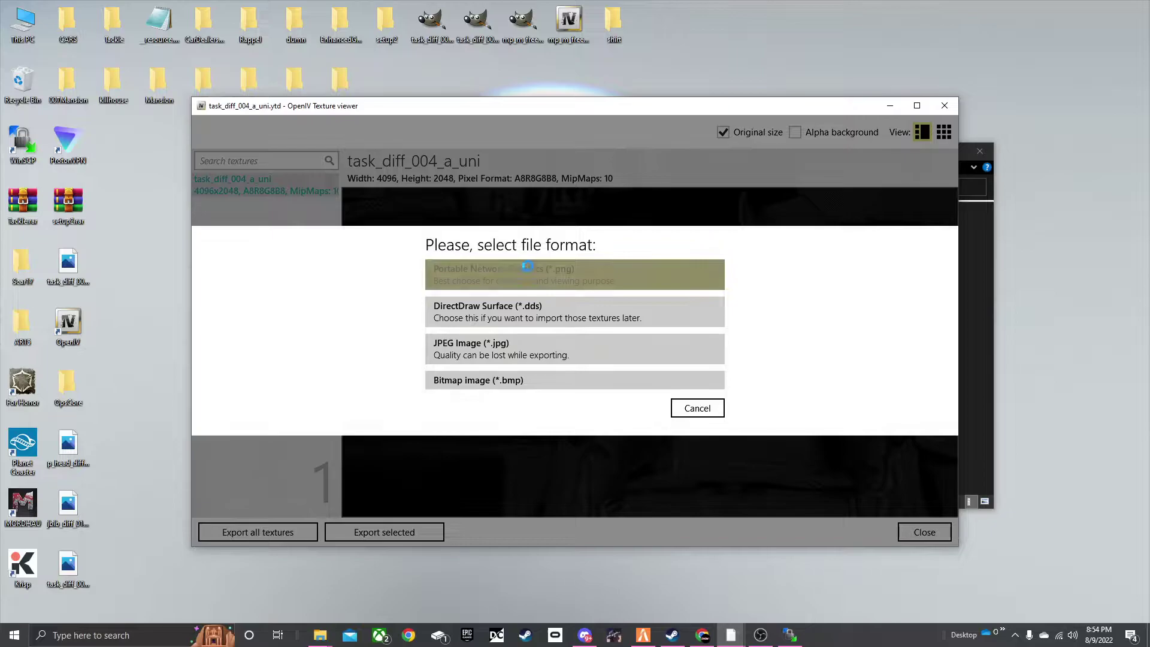
pyautogui.click(497, 273)
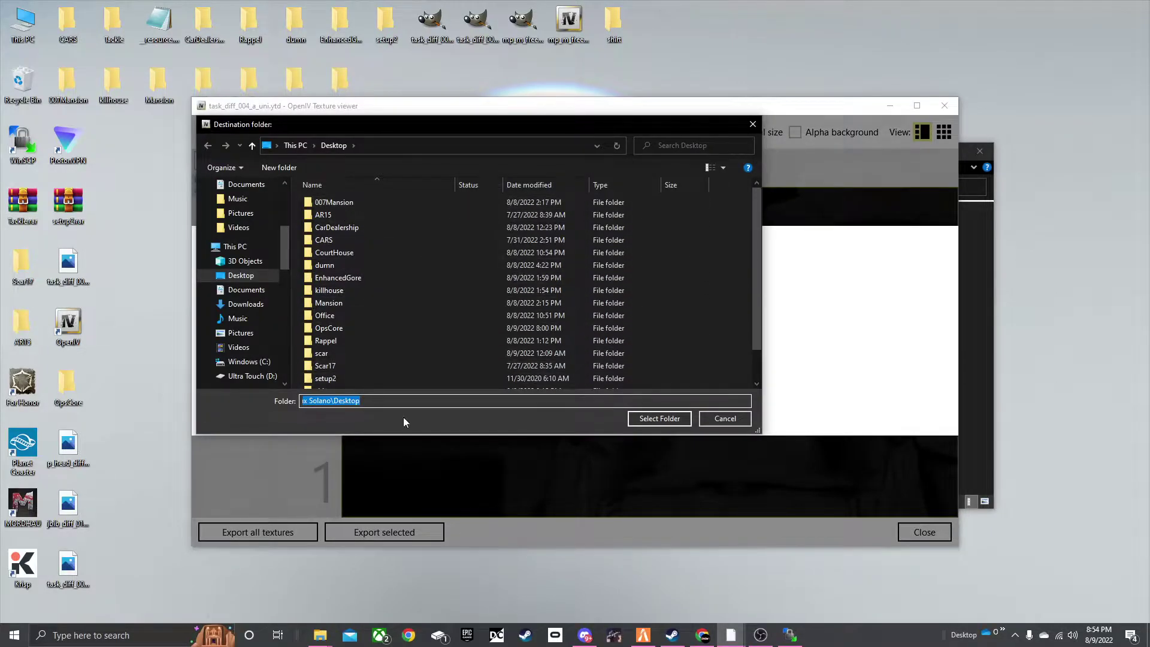
pyautogui.press('BackSpace')
pyautogui.click(644, 413)
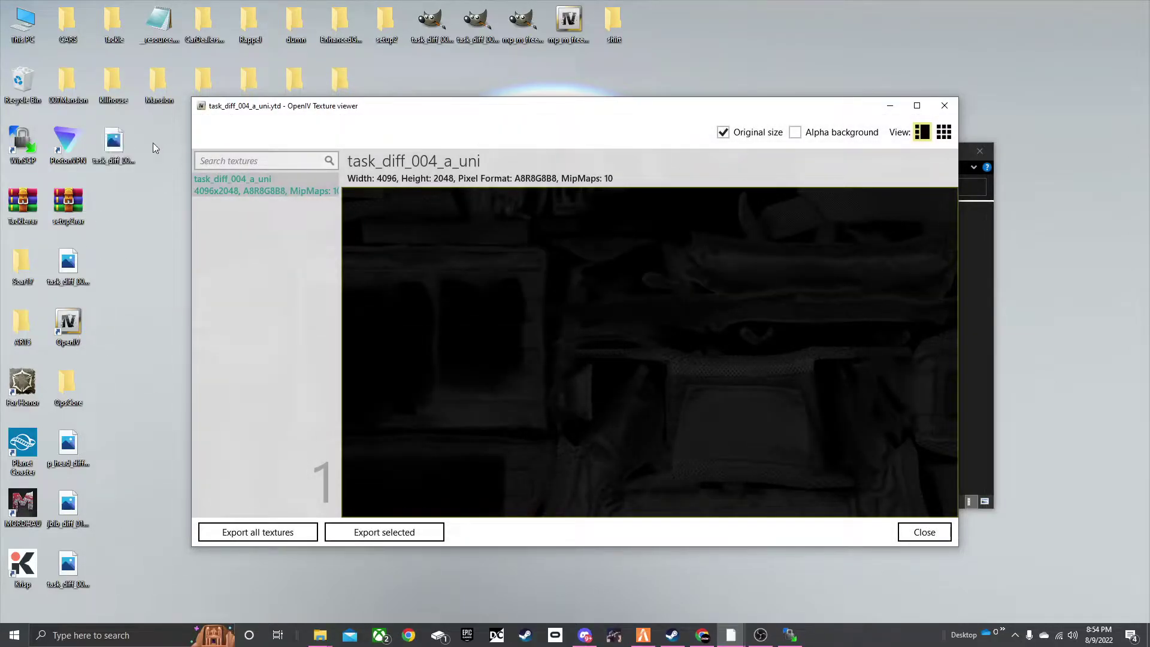
pyautogui.click(124, 189)
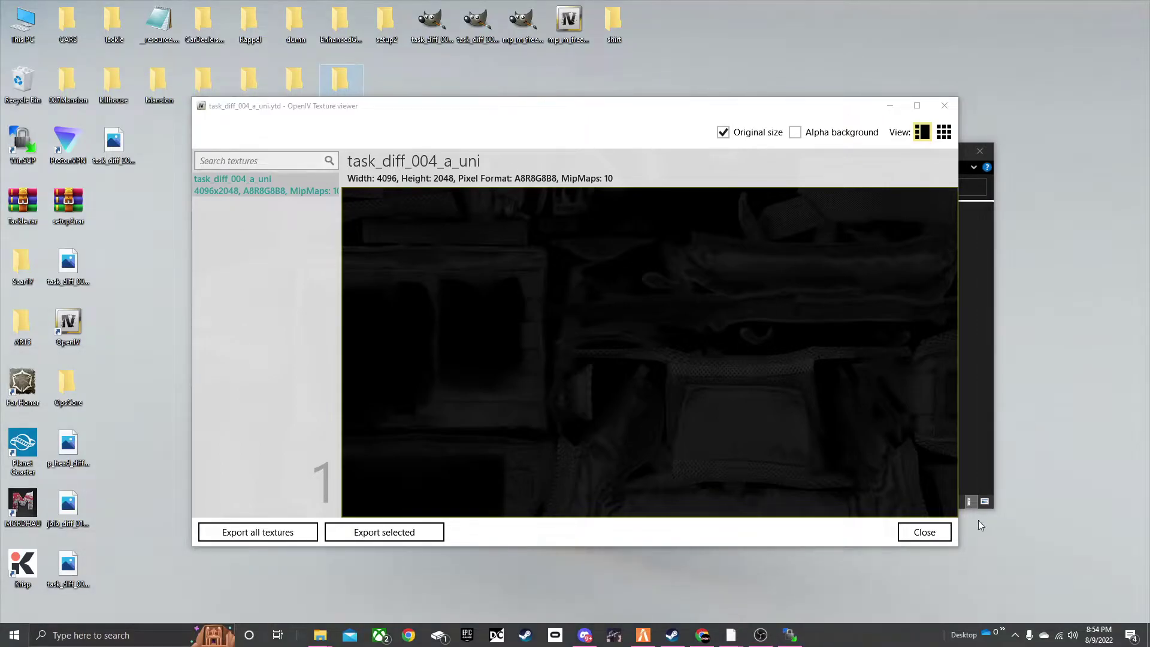
# Close the Texture viewer and launch GIMP 2.10.32 from the Start search
pyautogui.click(923, 532)
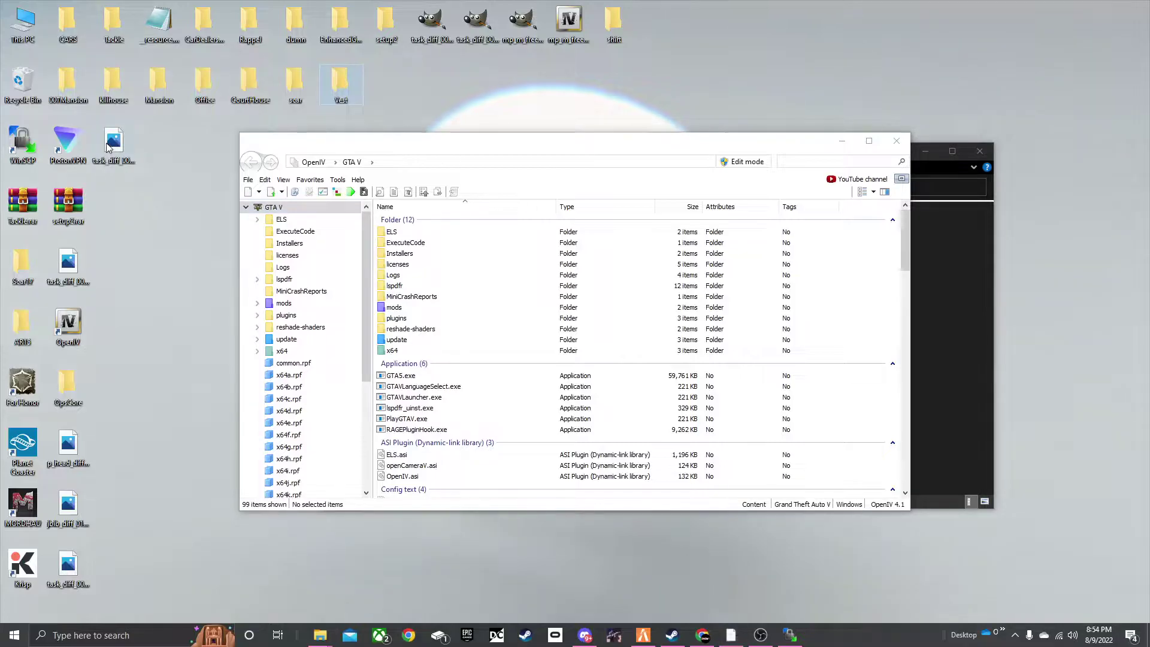
pyautogui.click(917, 299)
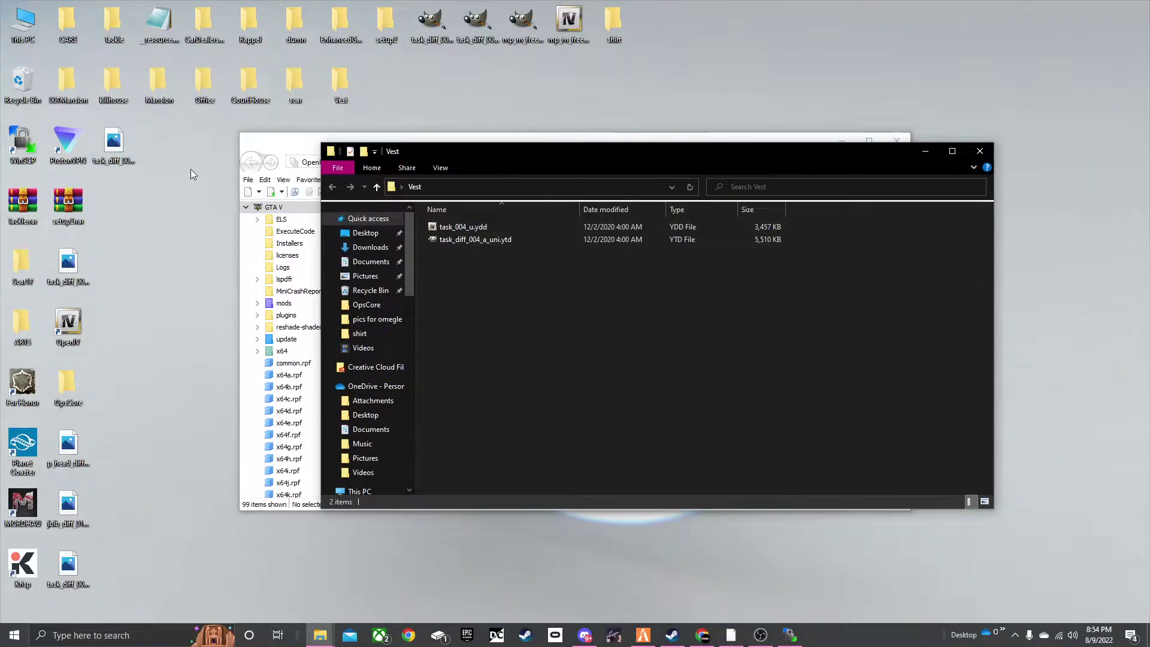
pyautogui.click(125, 190)
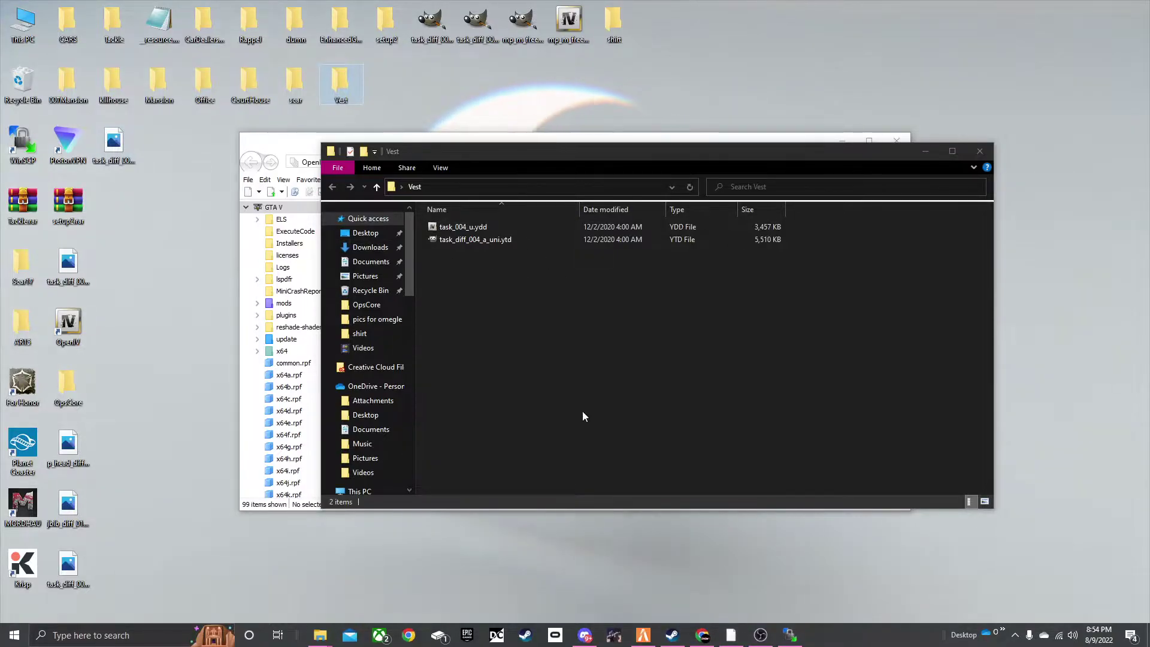
pyautogui.press('super')
pyautogui.write('gim')
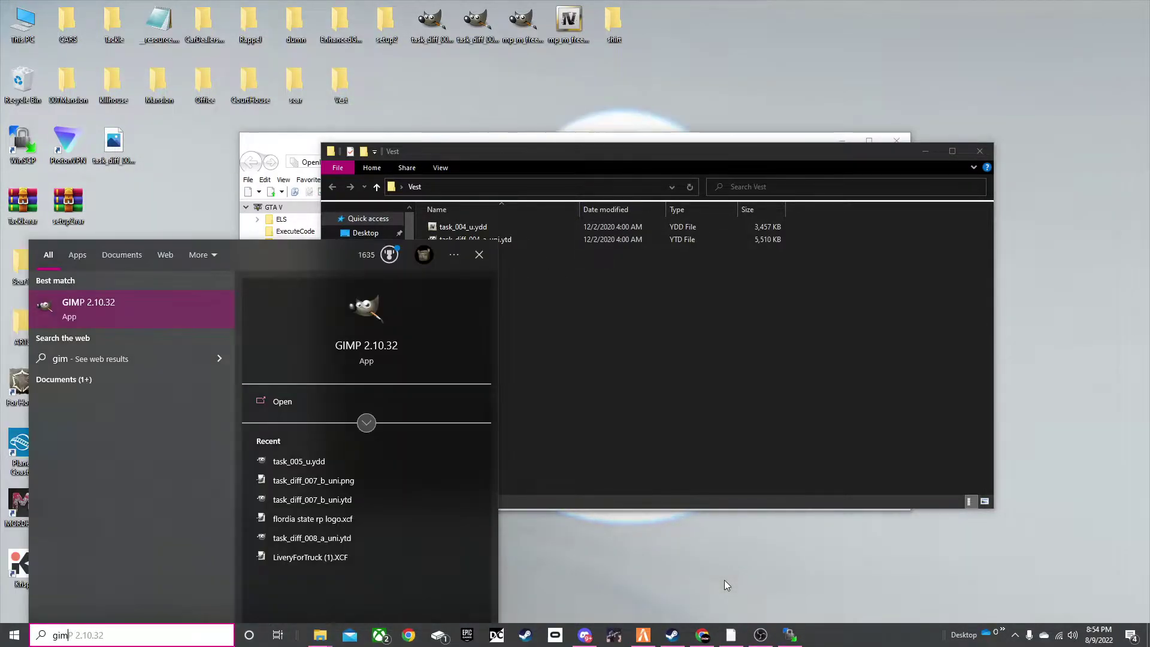
pyautogui.click(90, 316)
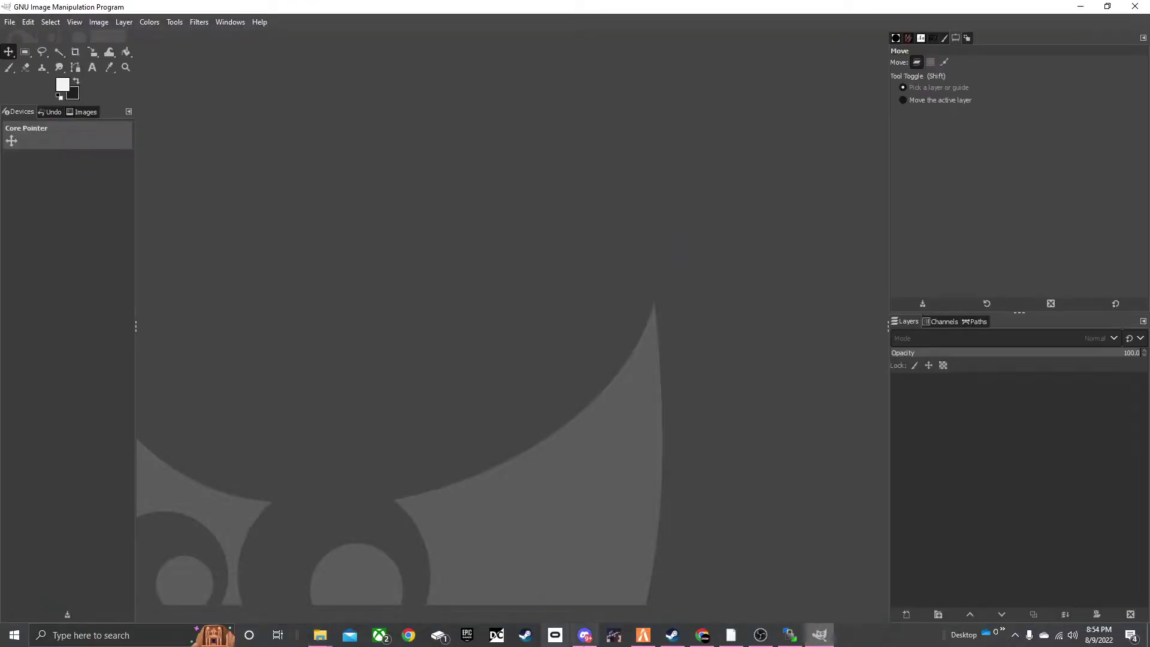
# Close the extra Vest window and browse the Desktop folder, checking the Vest folder contents
pyautogui.moveTo(320, 634)
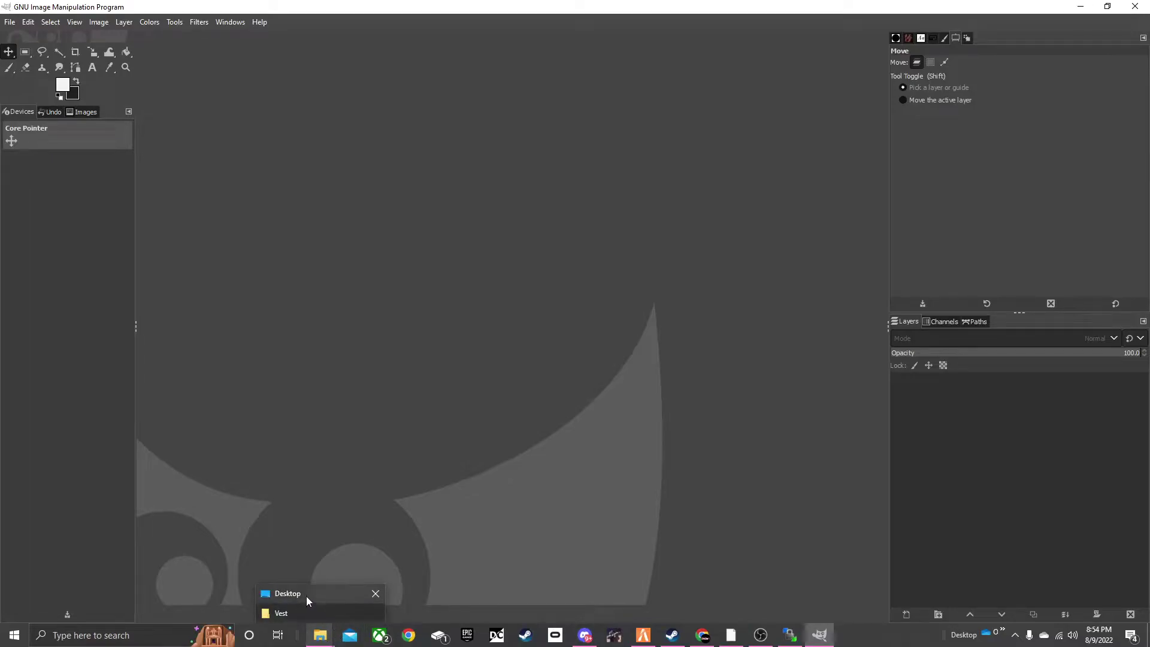
pyautogui.click(376, 613)
pyautogui.rightClick(318, 634)
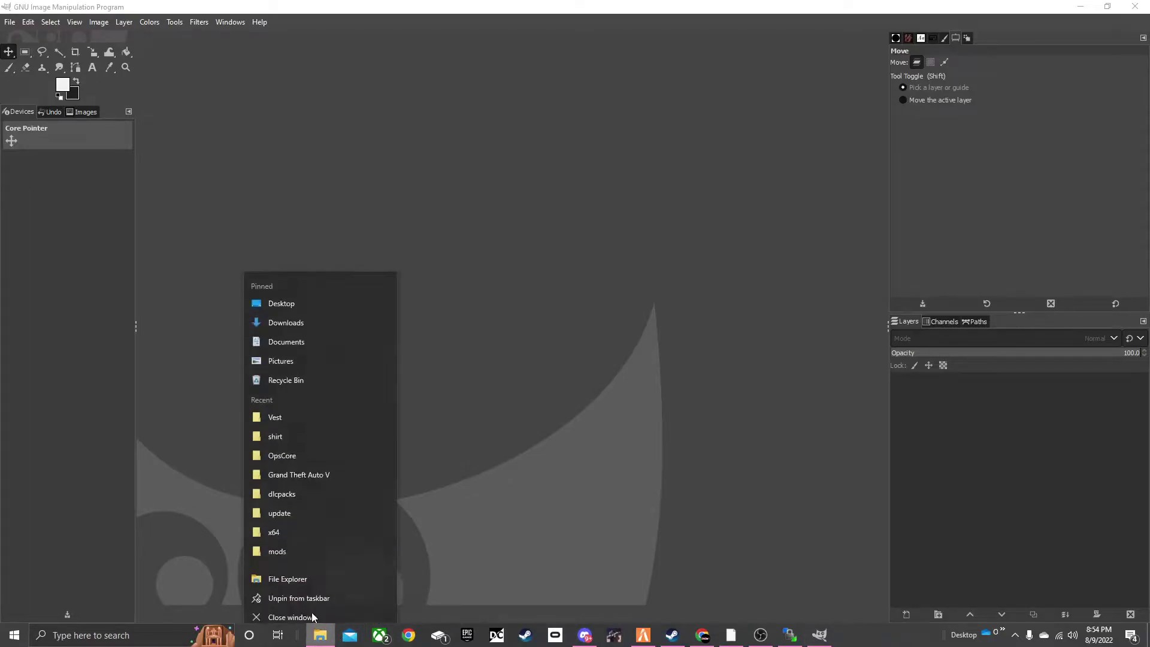
pyautogui.click(335, 638)
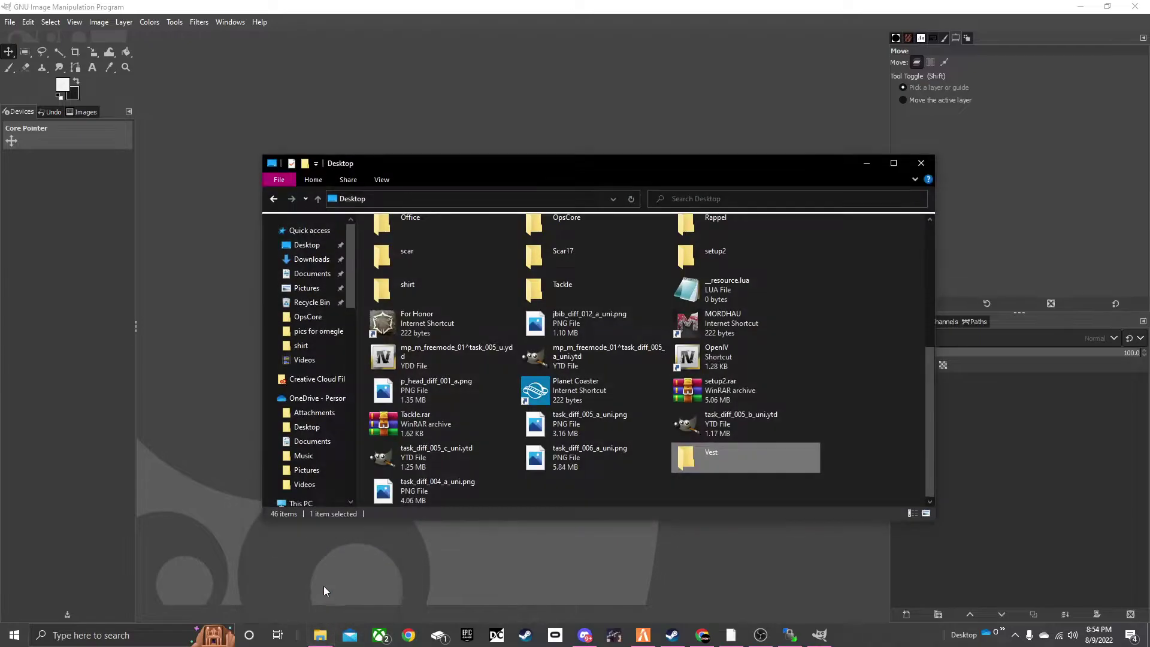
pyautogui.click(307, 244)
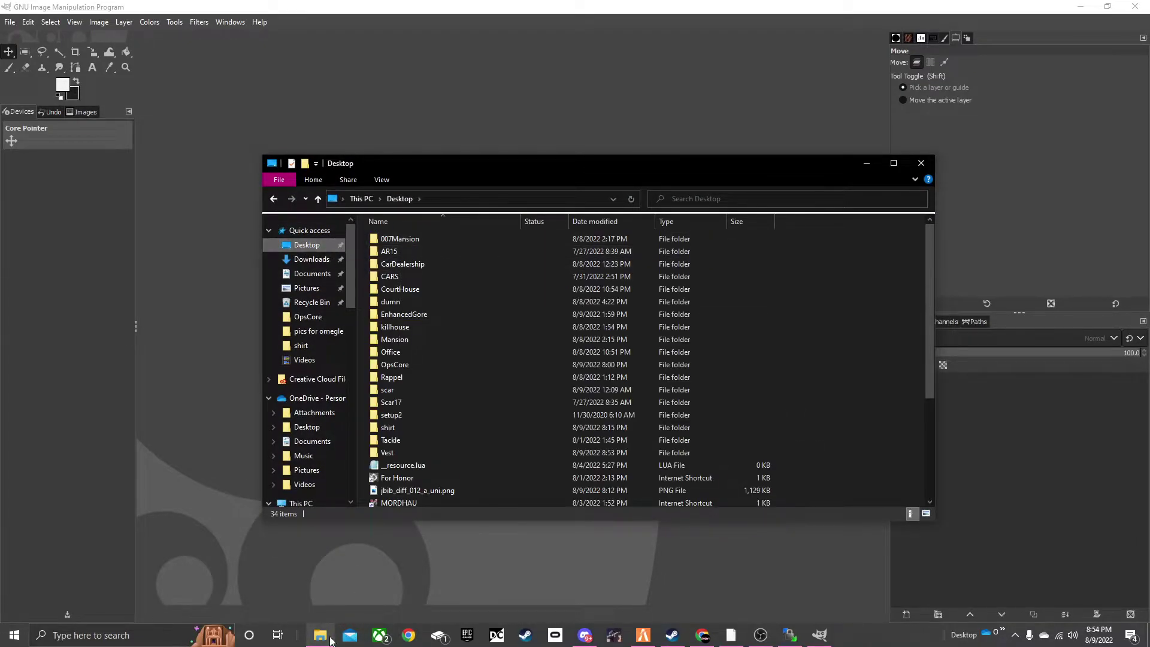
pyautogui.doubleClick(412, 450)
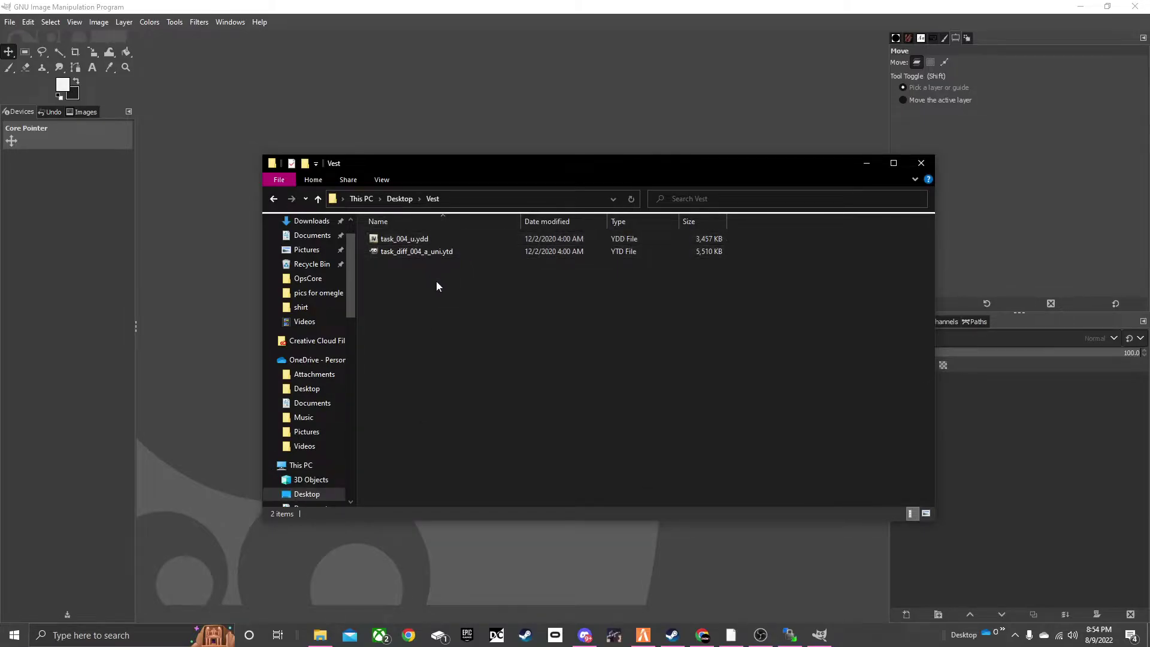
pyautogui.moveTo(434, 252); pyautogui.dragTo(435, 258)
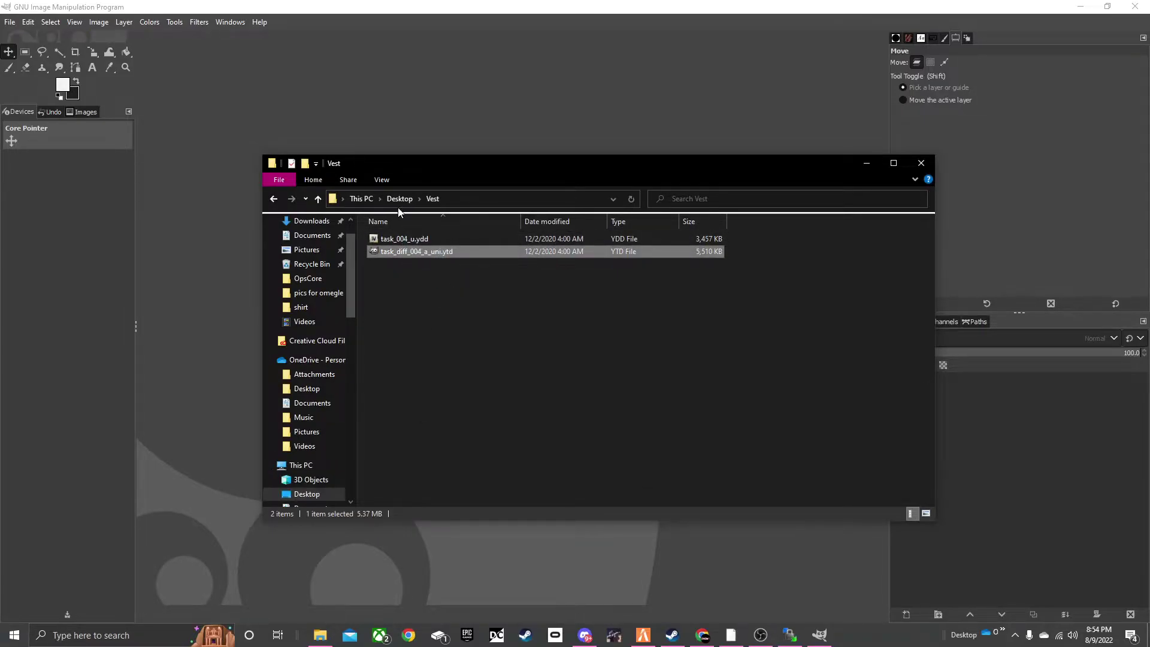
pyautogui.hotkey('alt', 'Up')
# Drag task_diff_004_a_uni.png from the Desktop into GIMP and minimize Explorer
pyautogui.scroll(-3, 413, 336)
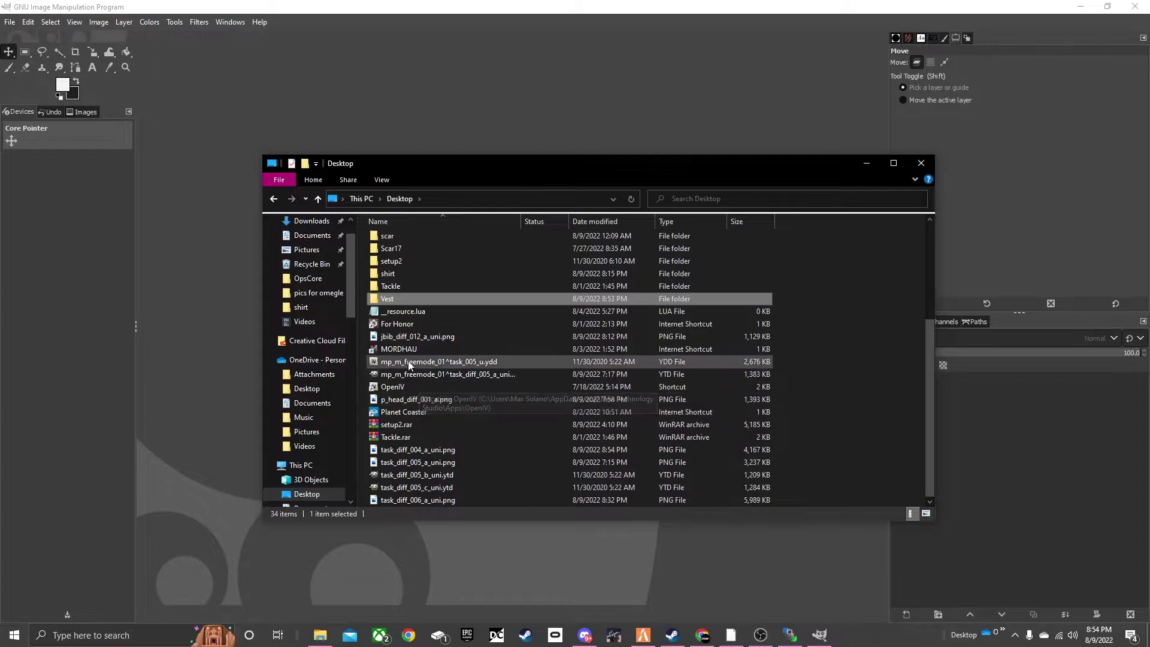
pyautogui.click(476, 449)
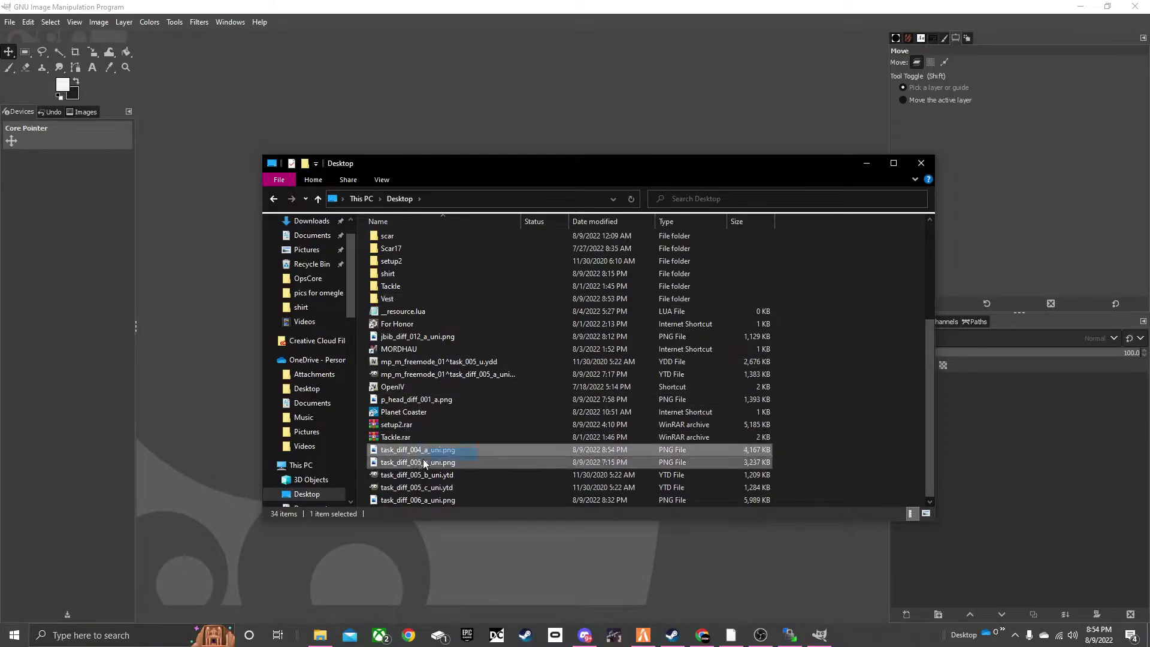
pyautogui.moveTo(218, 415); pyautogui.dragTo(219, 413)
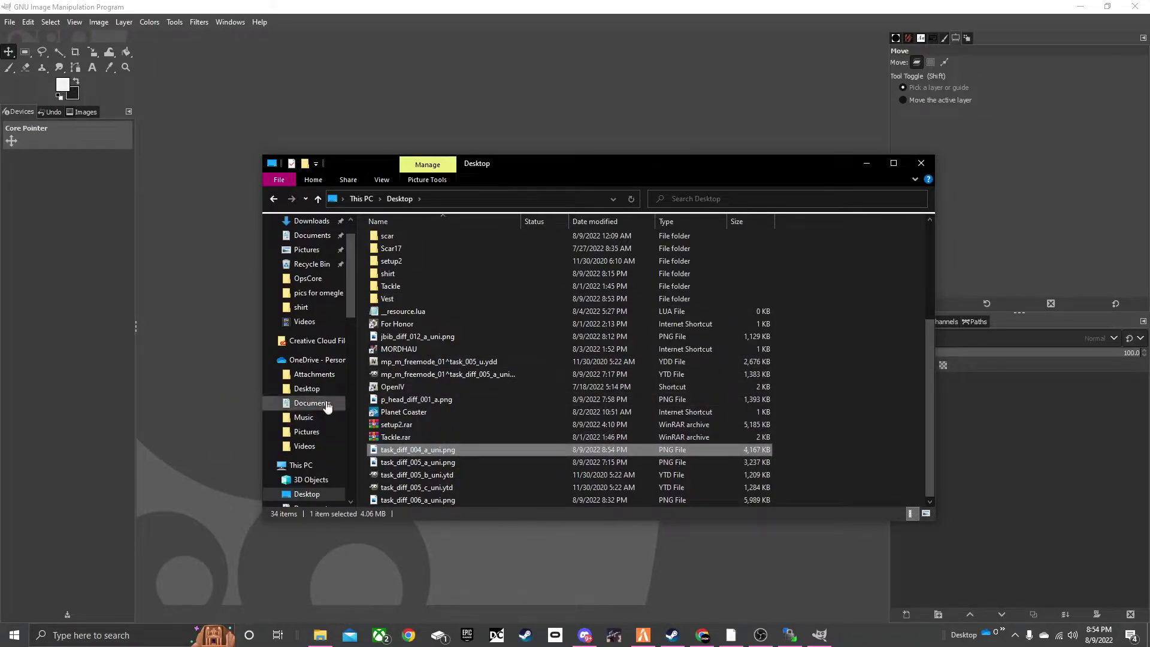
pyautogui.click(865, 164)
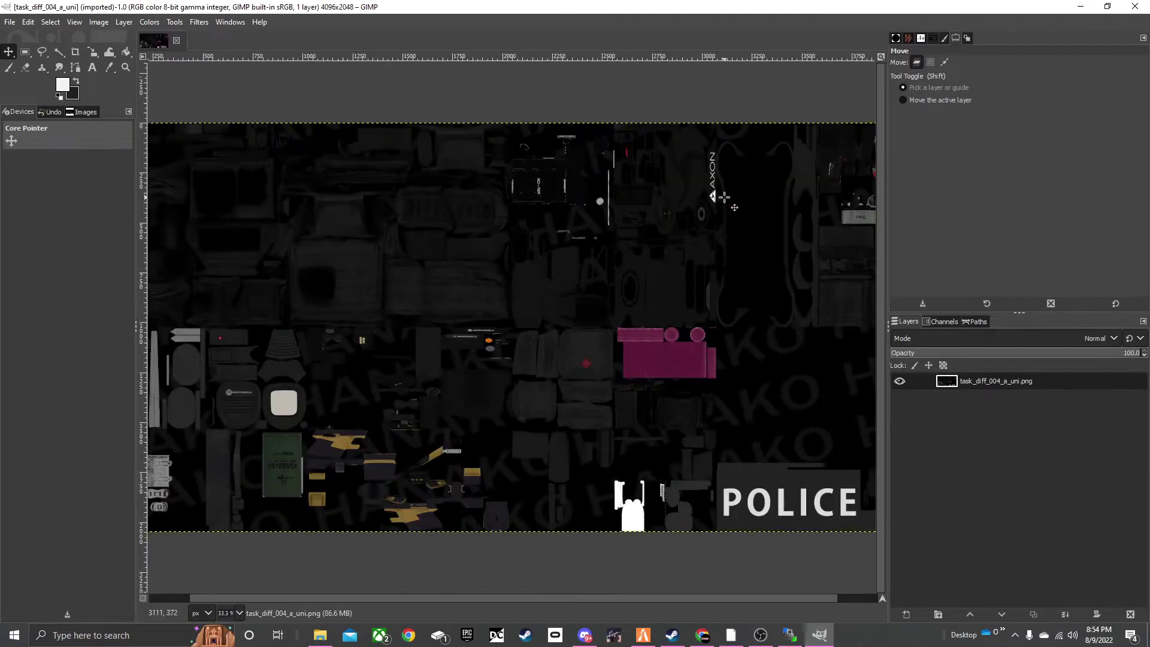
# Open the Downloads folder holding the patch images, then return to the unedited vest texture in GIMP
pyautogui.click(320, 635)
pyautogui.click(304, 221)
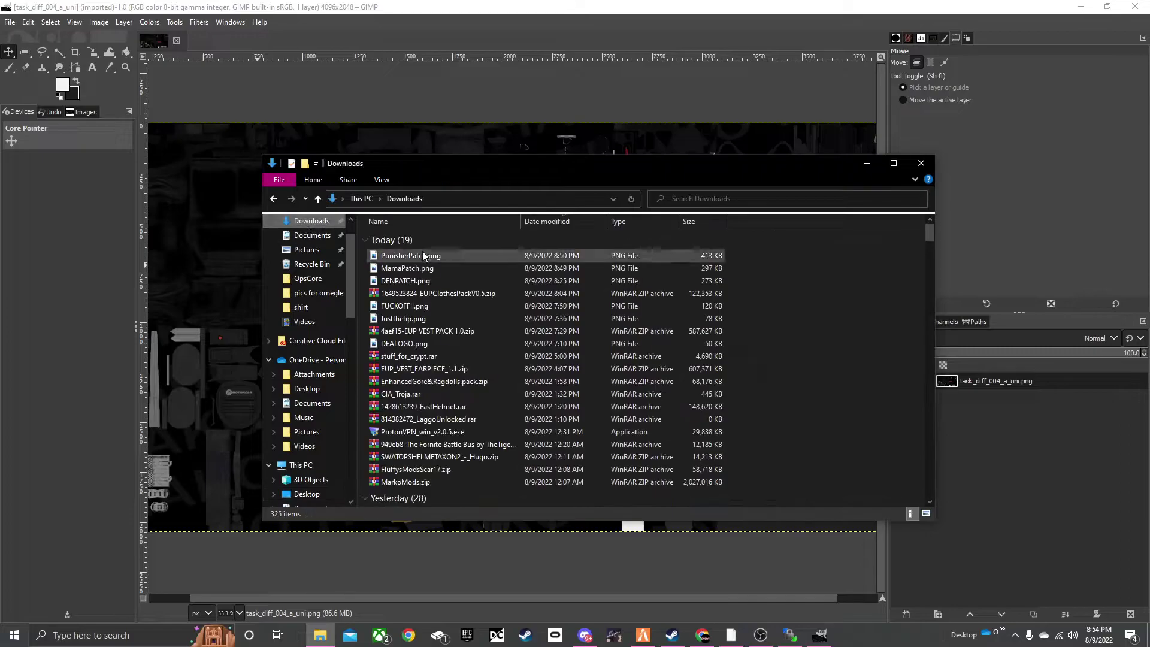
pyautogui.click(867, 163)
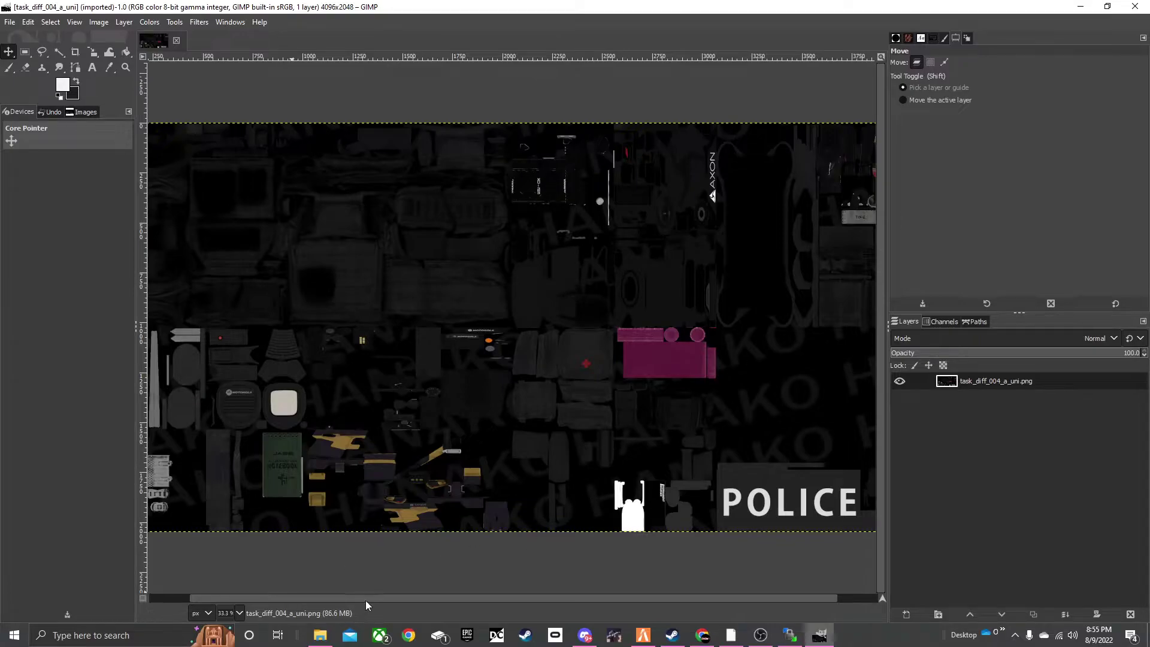
pyautogui.moveTo(368, 600); pyautogui.dragTo(412, 598)
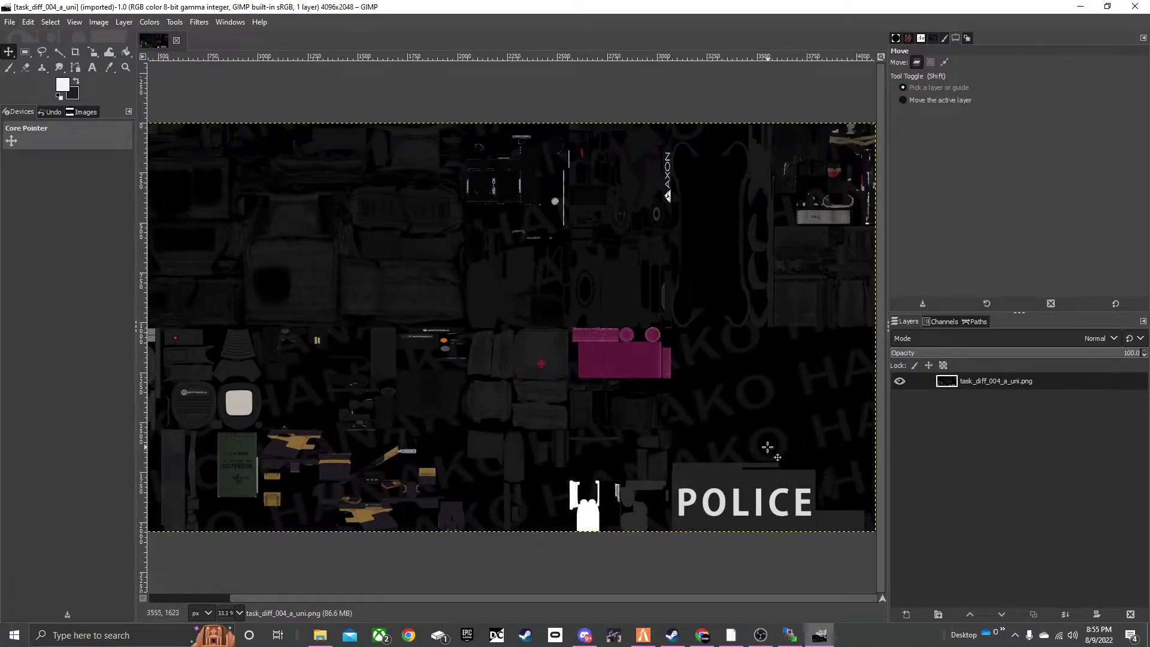
pyautogui.moveTo(497, 604); pyautogui.dragTo(663, 597)
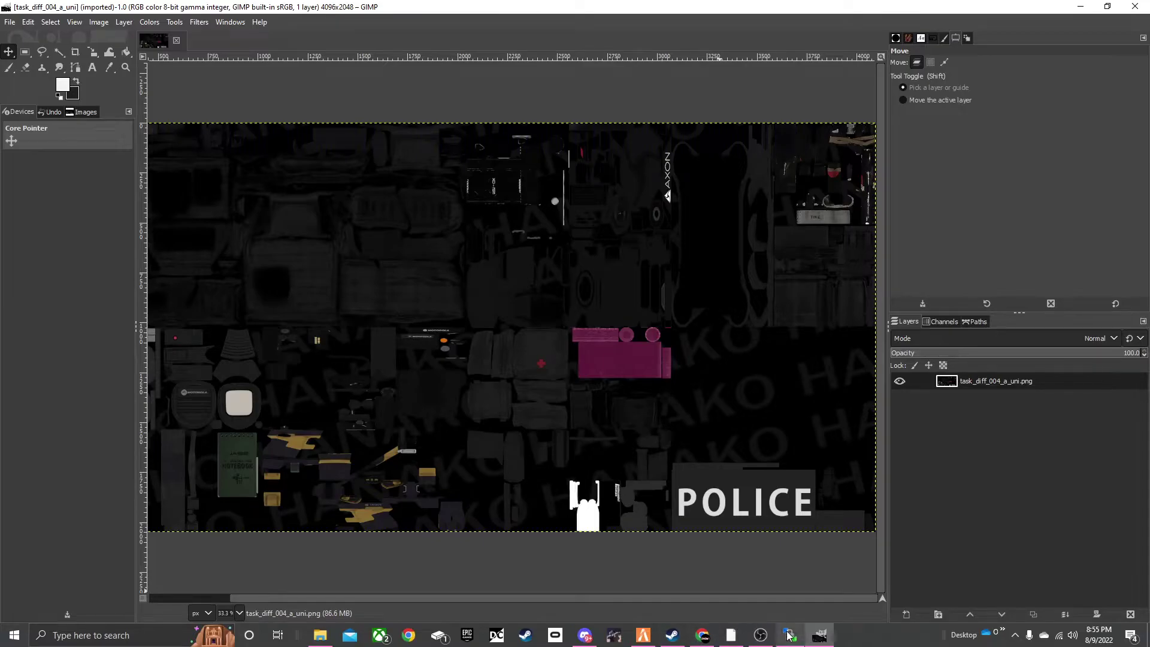
# Add MamaPatch.png from Downloads as a new GIMP layer placed over the POLICE patch
pyautogui.click(321, 635)
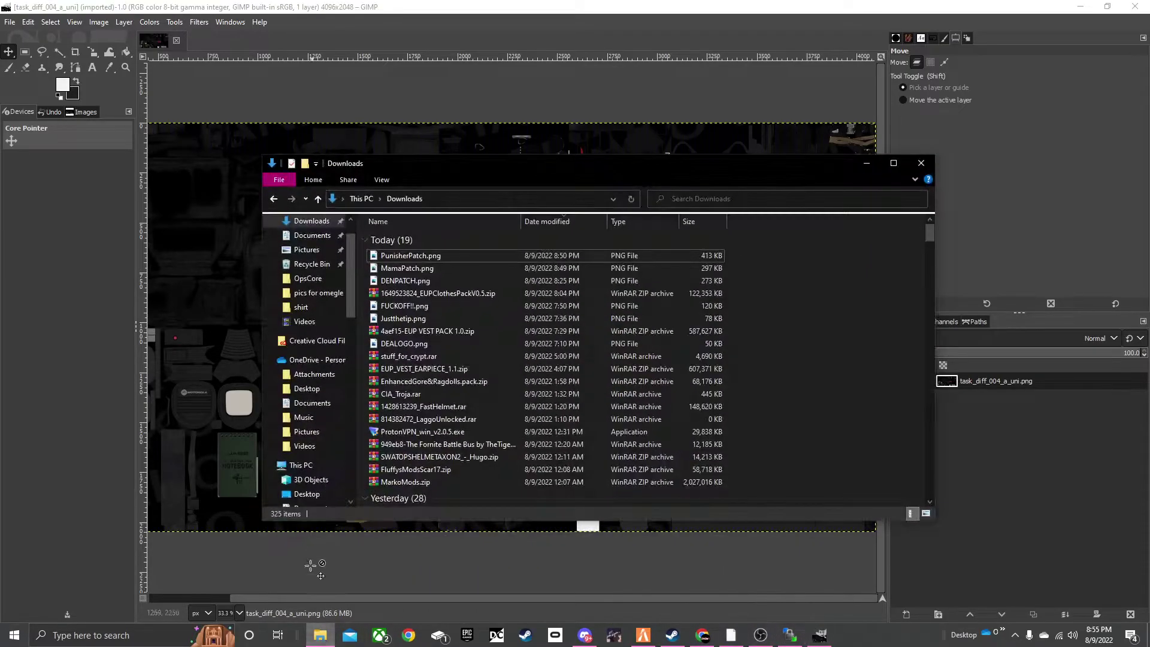
pyautogui.moveTo(429, 272); pyautogui.dragTo(965, 473)
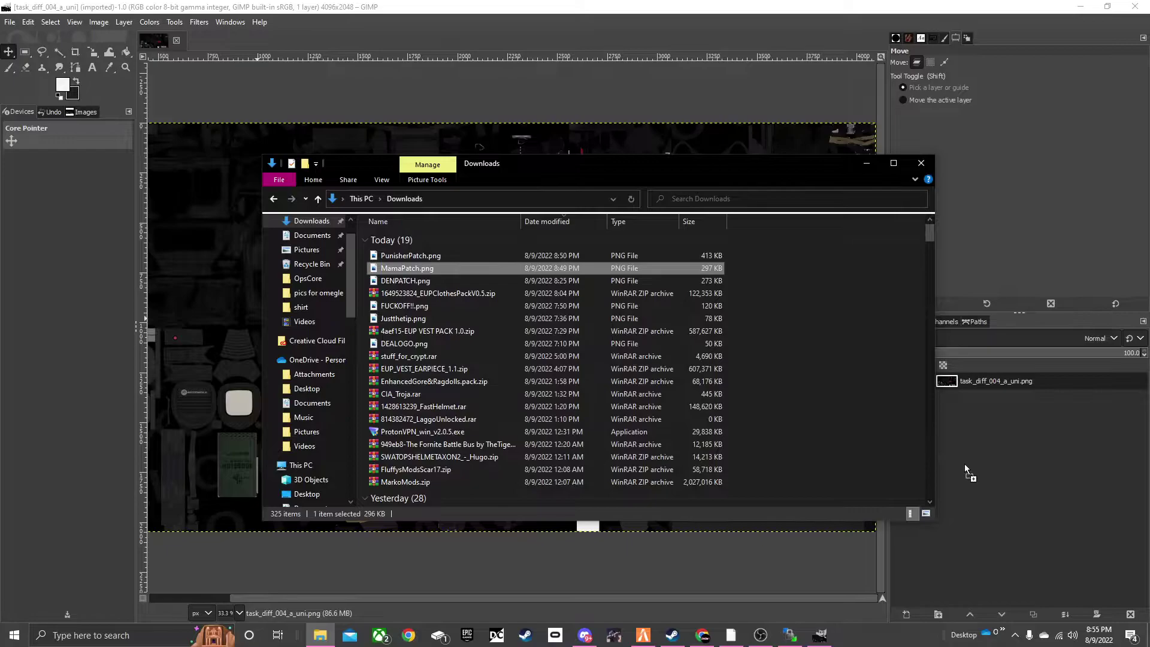
pyautogui.moveTo(801, 413); pyautogui.dragTo(988, 379)
pyautogui.moveTo(454, 331); pyautogui.dragTo(731, 509)
pyautogui.press('1')
pyautogui.press('-')
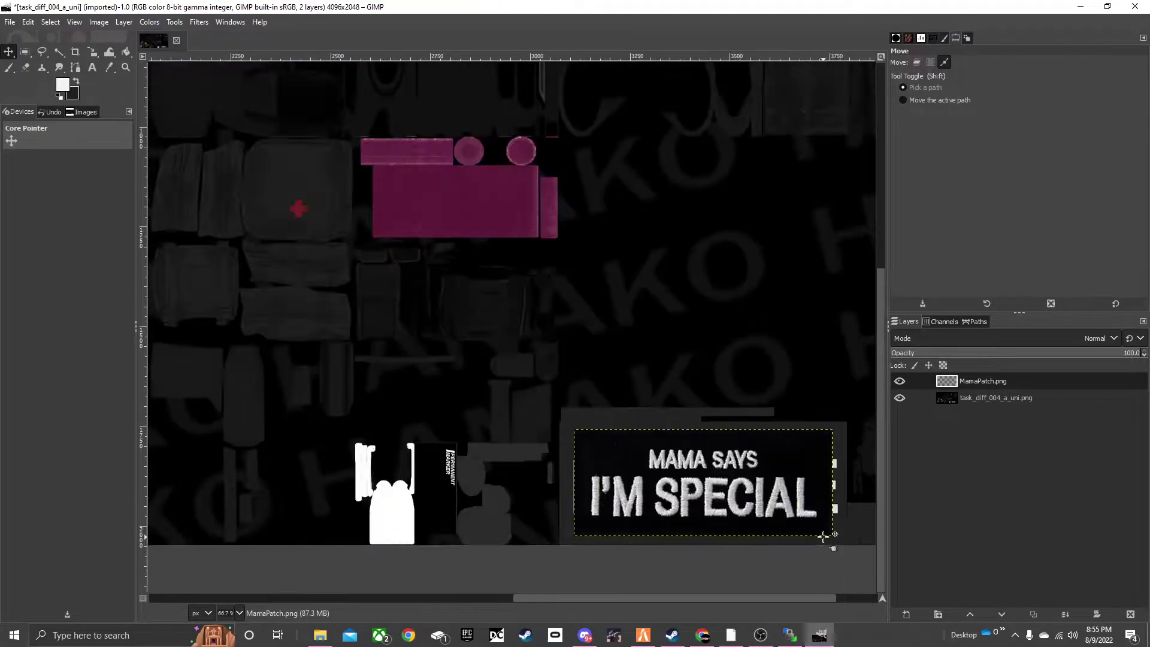
# Scale the MamaPatch layer up to 712×295 and nudge it into position
pyautogui.hotkey('shift', 's')
pyautogui.click(784, 449)
pyautogui.moveTo(830, 431); pyautogui.dragTo(847, 424)
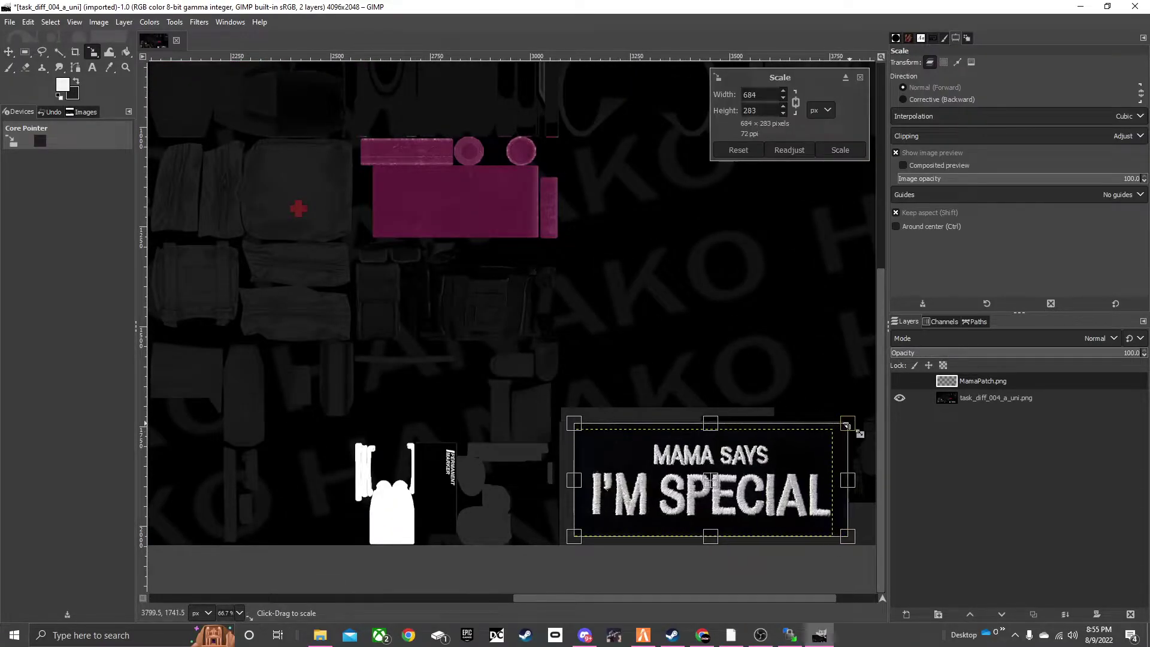
pyautogui.moveTo(576, 425); pyautogui.dragTo(563, 419)
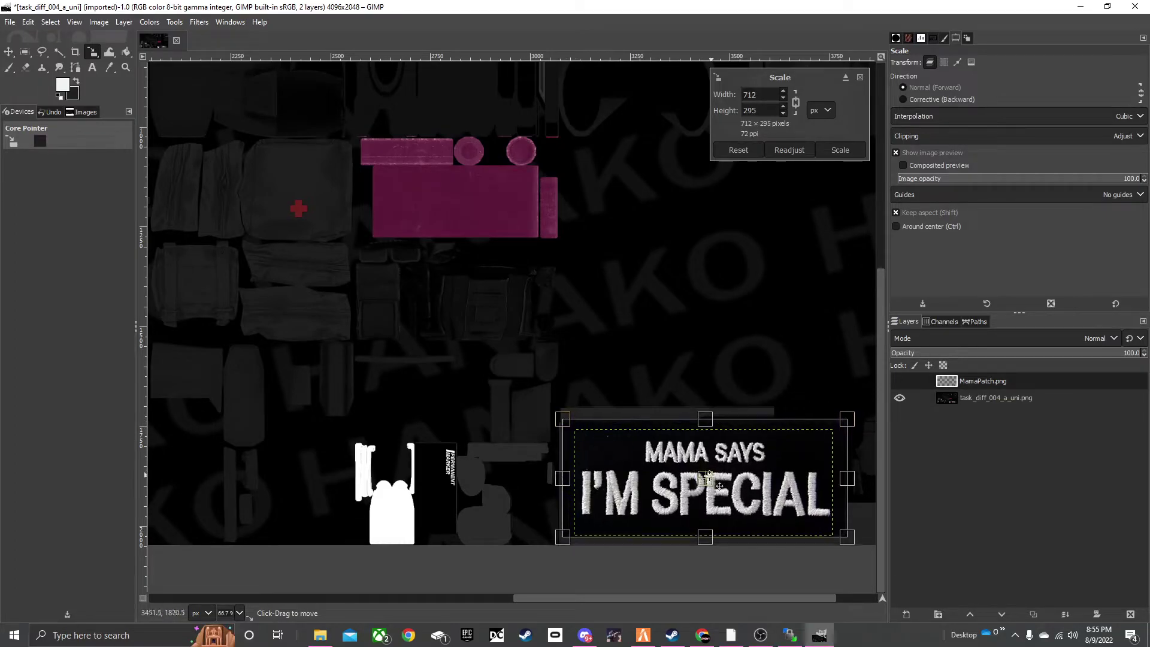
pyautogui.moveTo(711, 488); pyautogui.dragTo(718, 490)
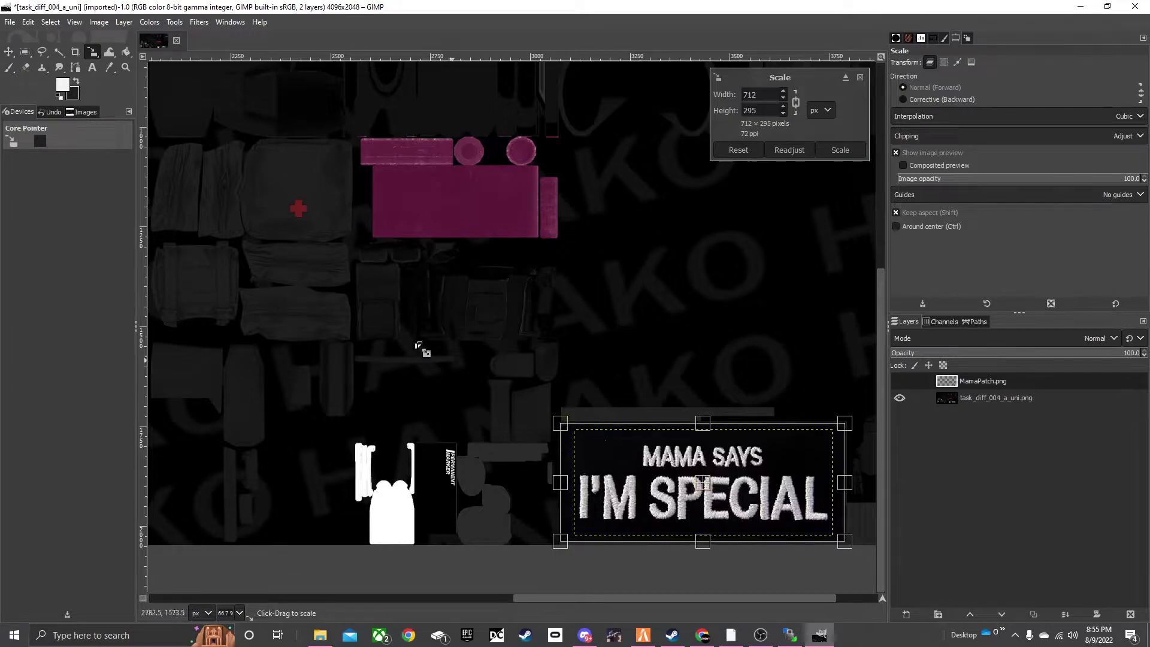
pyautogui.press('m')
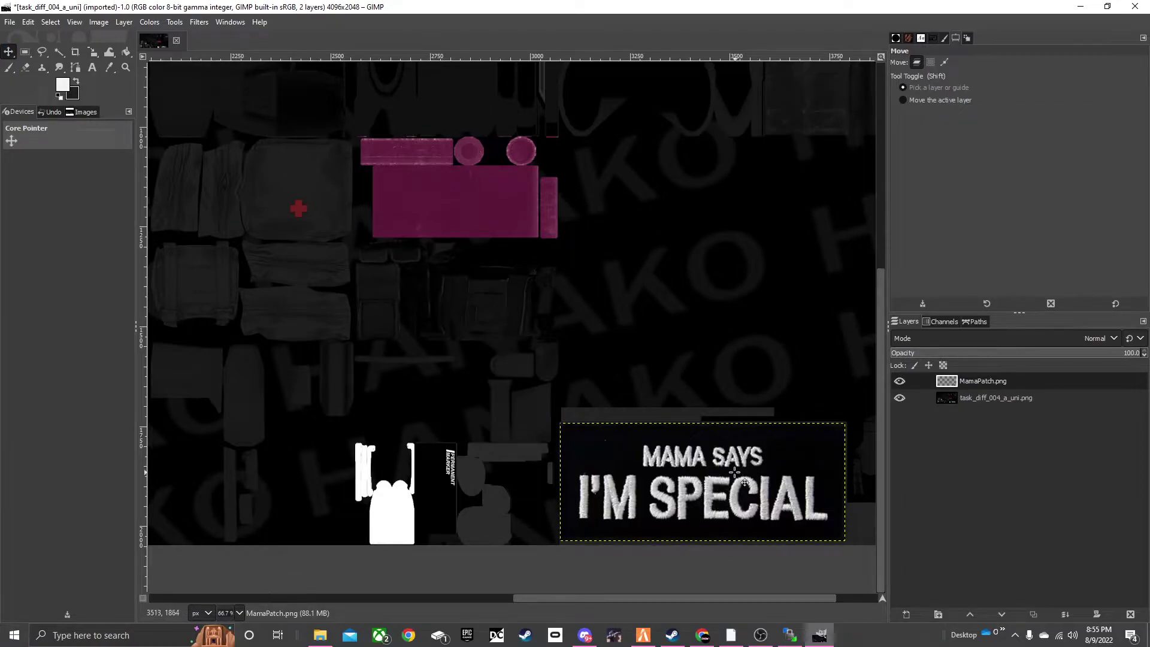
pyautogui.press('Right')
pyautogui.press('Right')
pyautogui.press('Right')
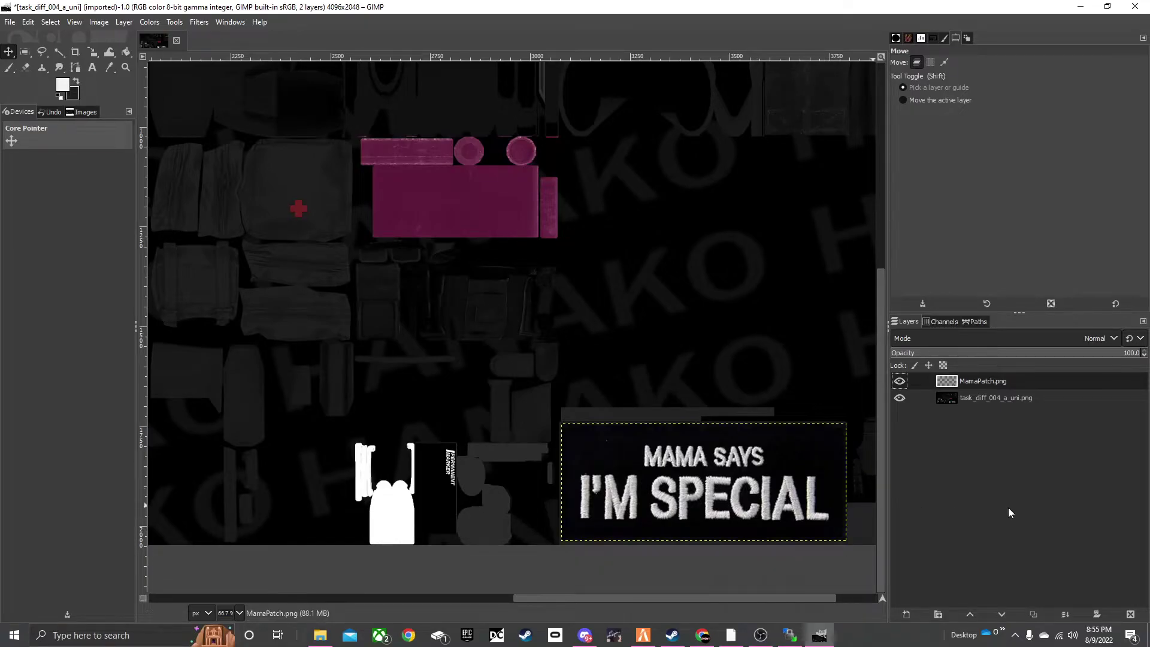
# Add PunisherPatch.png as a new layer at the top of the Layers list
pyautogui.scroll(-5, 626, 447)
pyautogui.scroll(3, 398, 309)
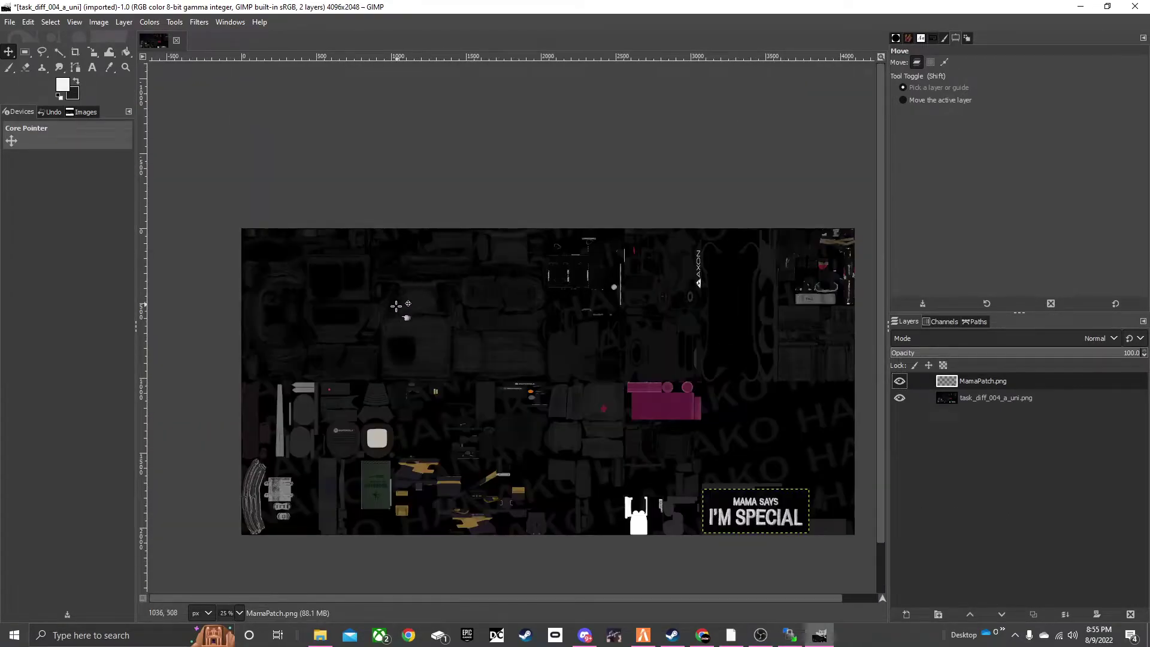
pyautogui.scroll(1, 384, 356)
pyautogui.scroll(1, 484, 367)
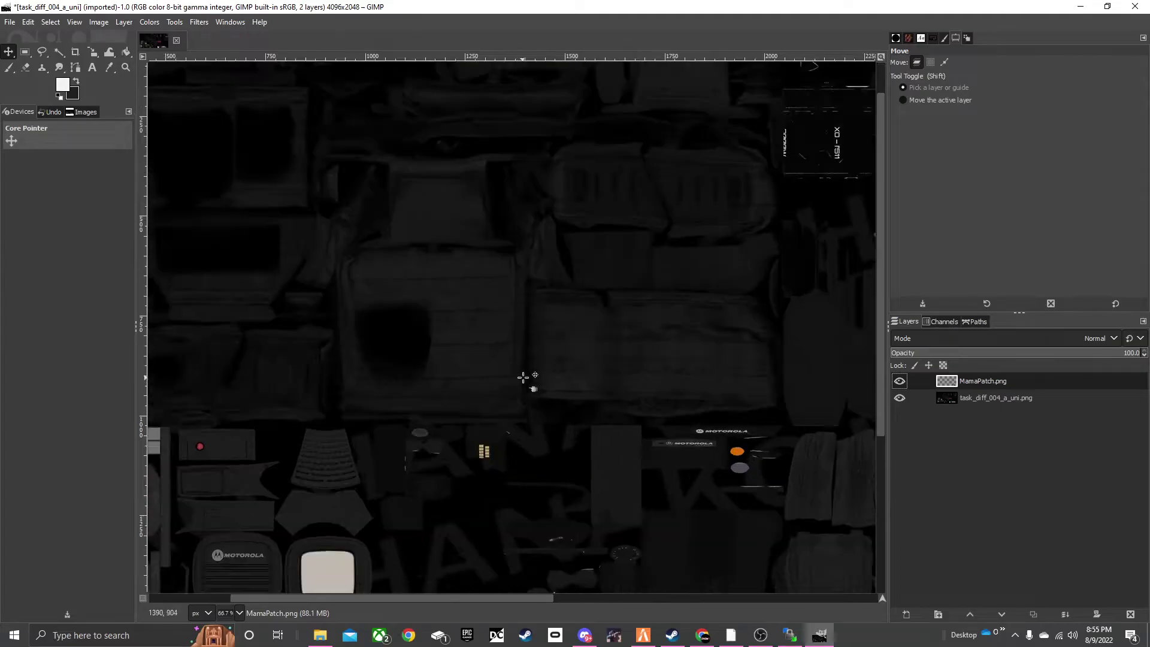
pyautogui.scroll(-4, 526, 380)
pyautogui.scroll(4, 780, 516)
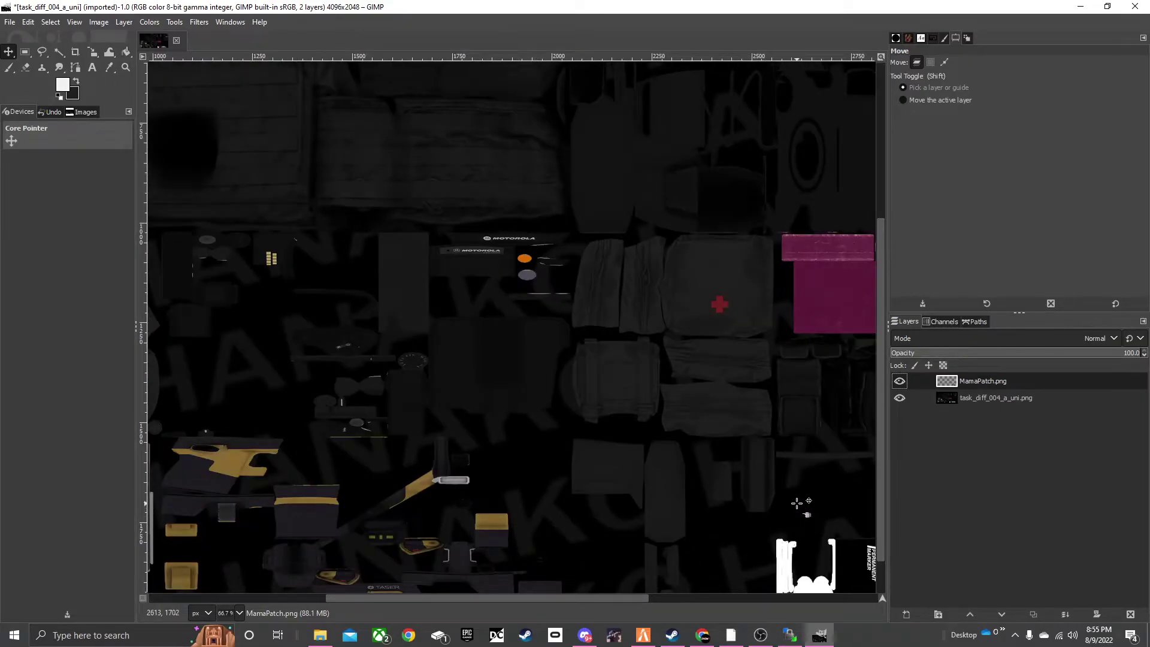
pyautogui.scroll(-1, 797, 502)
pyautogui.scroll(3, 804, 324)
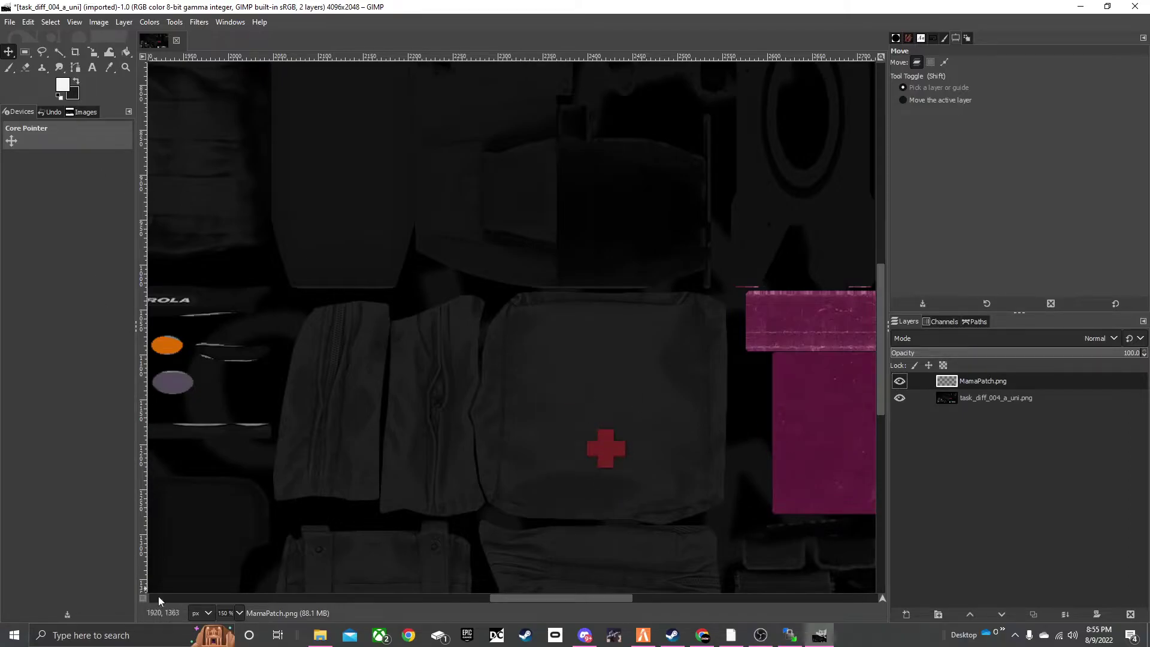
pyautogui.moveTo(330, 634)
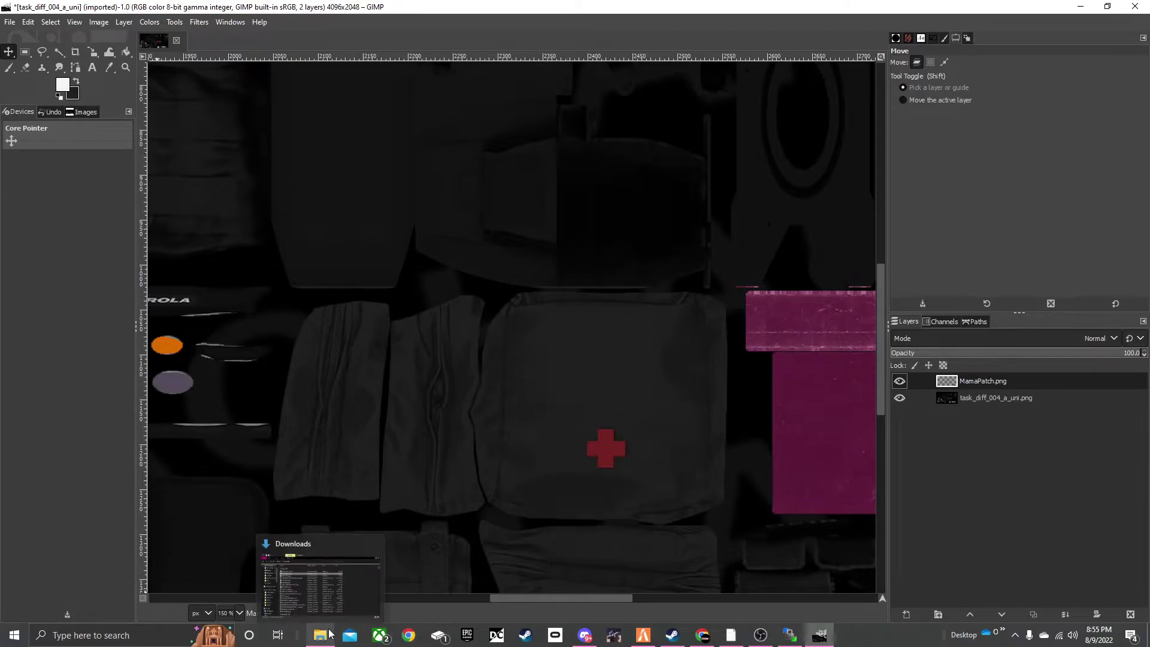
pyautogui.click(329, 585)
pyautogui.moveTo(411, 255); pyautogui.dragTo(992, 459)
pyautogui.click(866, 163)
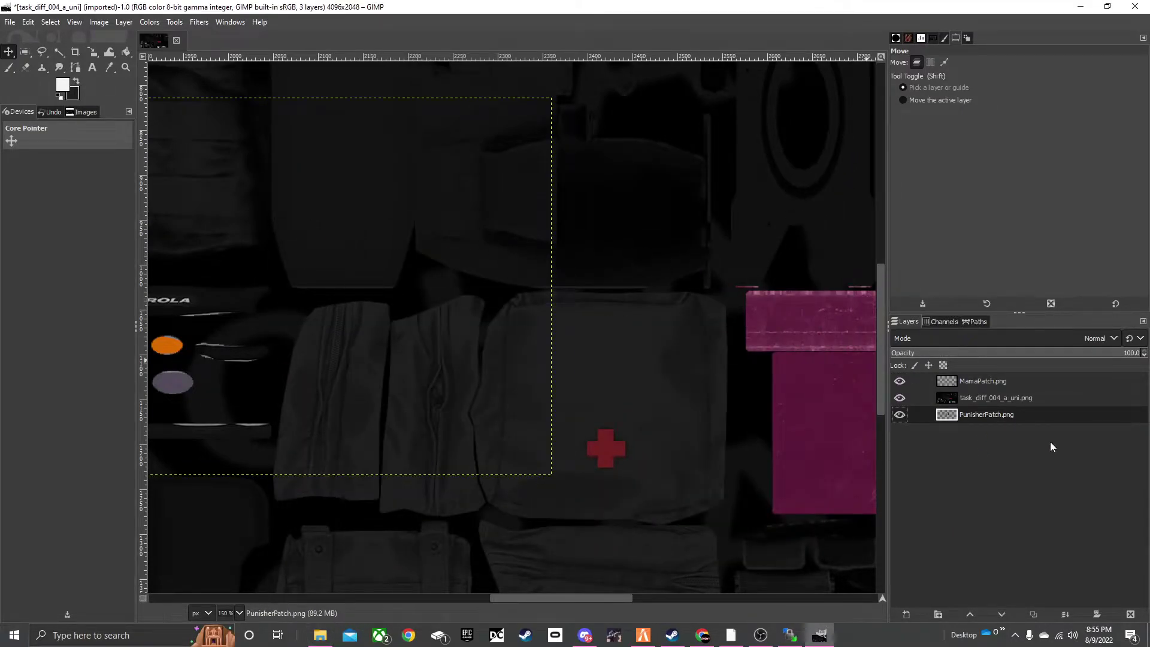
pyautogui.moveTo(1027, 406); pyautogui.dragTo(1014, 380)
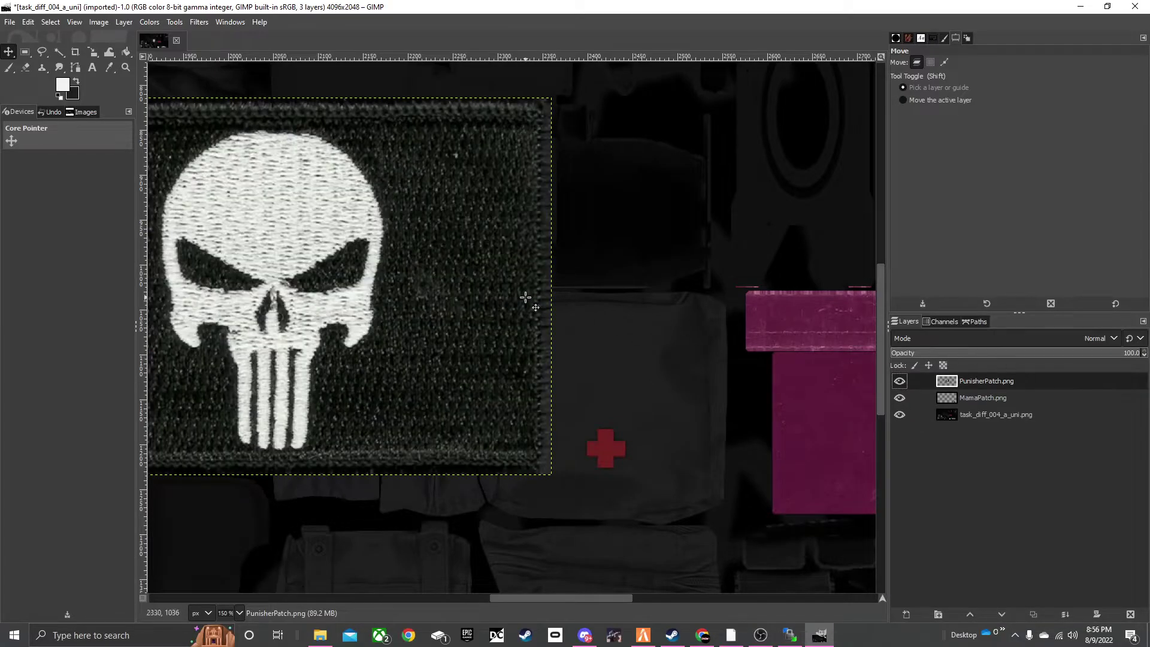
# Shrink the Punisher skull patch and move it onto the red-cross pouch
pyautogui.keyDown('ctrl'); pyautogui.scroll(-2, 536, 263); pyautogui.keyUp('ctrl')
pyautogui.hotkey('shift', 's')
pyautogui.click(394, 231)
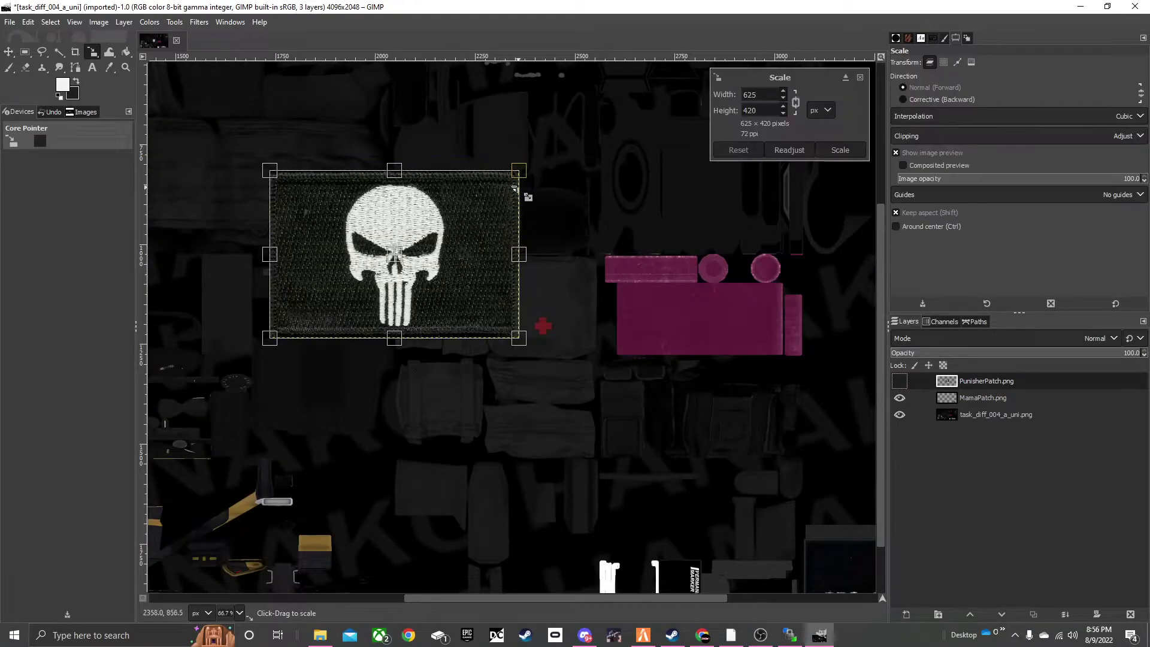
pyautogui.moveTo(518, 175); pyautogui.dragTo(349, 261)
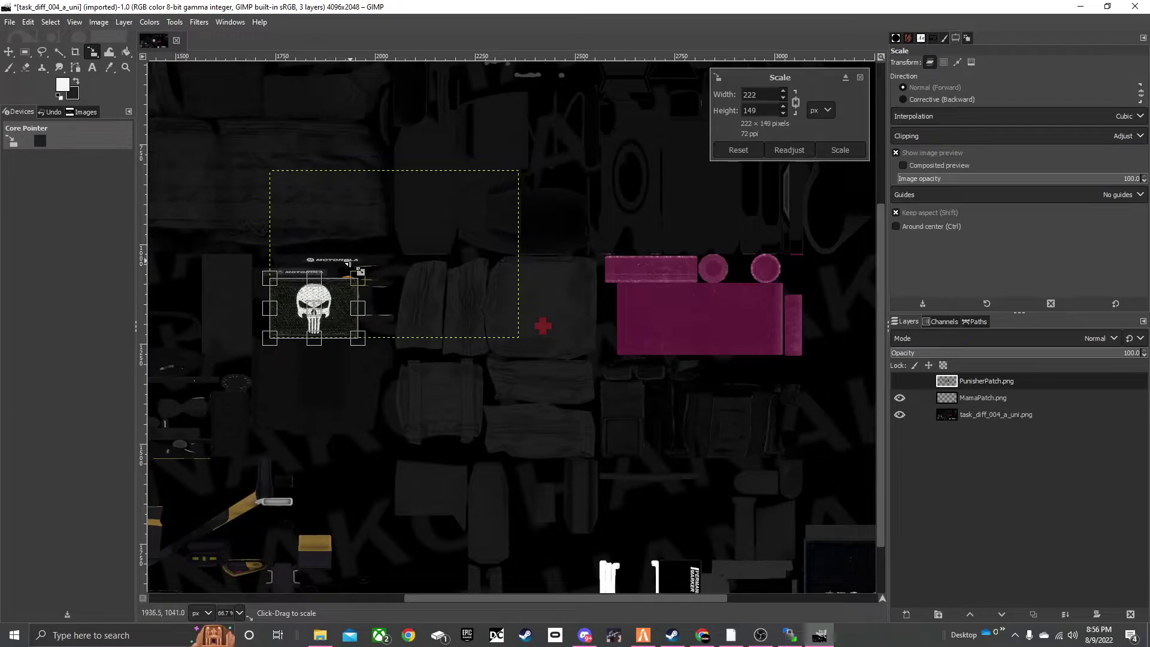
pyautogui.click(9, 51)
pyautogui.moveTo(303, 317); pyautogui.dragTo(537, 328)
# Shrink the skull patch further and nudge it right and up on the pouch
pyautogui.keyDown('ctrl'); pyautogui.scroll(2, 537, 324); pyautogui.keyUp('ctrl')
pyautogui.keyDown('ctrl'); pyautogui.scroll(1, 668, 326); pyautogui.keyUp('ctrl')
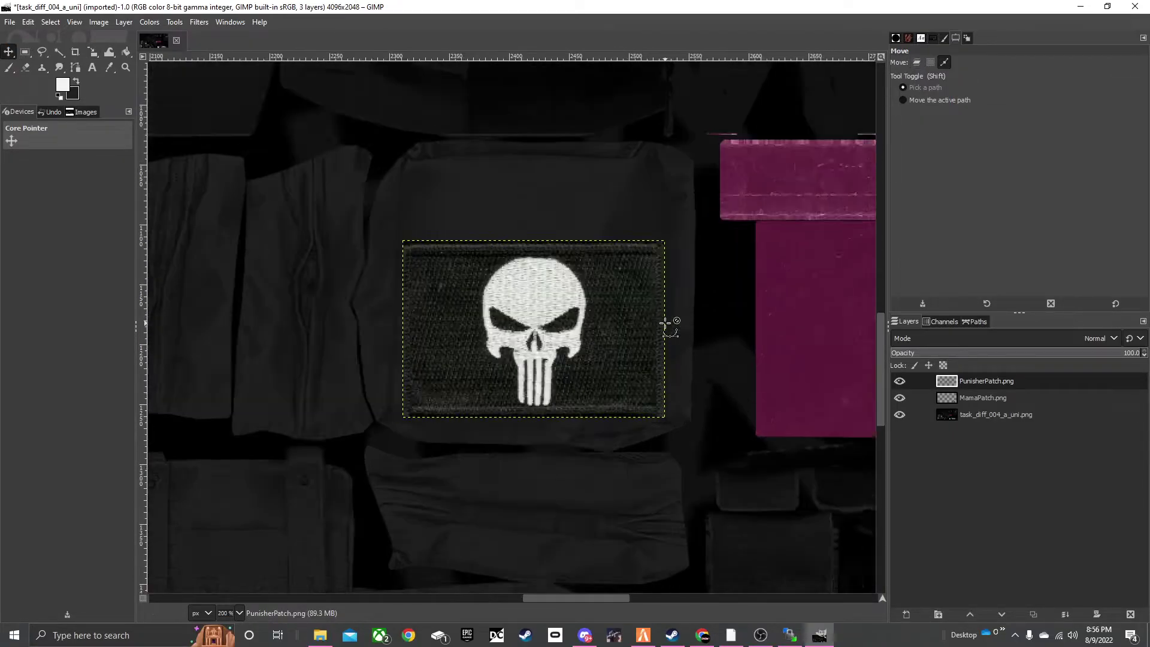
pyautogui.hotkey('shift', 's')
pyautogui.click(538, 292)
pyautogui.moveTo(665, 241); pyautogui.dragTo(569, 307)
pyautogui.press('m')
pyautogui.moveTo(495, 365); pyautogui.dragTo(551, 346)
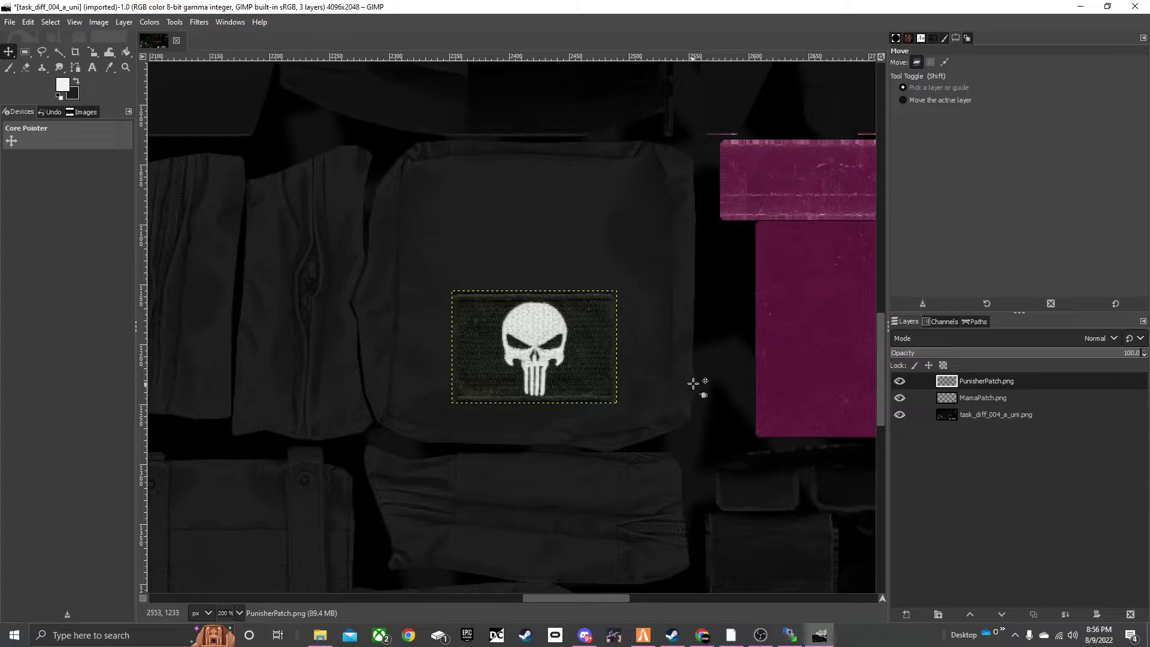
# Zoom and pan around the whole texture to review both placed patches
pyautogui.keyDown('ctrl'); pyautogui.scroll(-3, 693, 383); pyautogui.keyUp('ctrl')
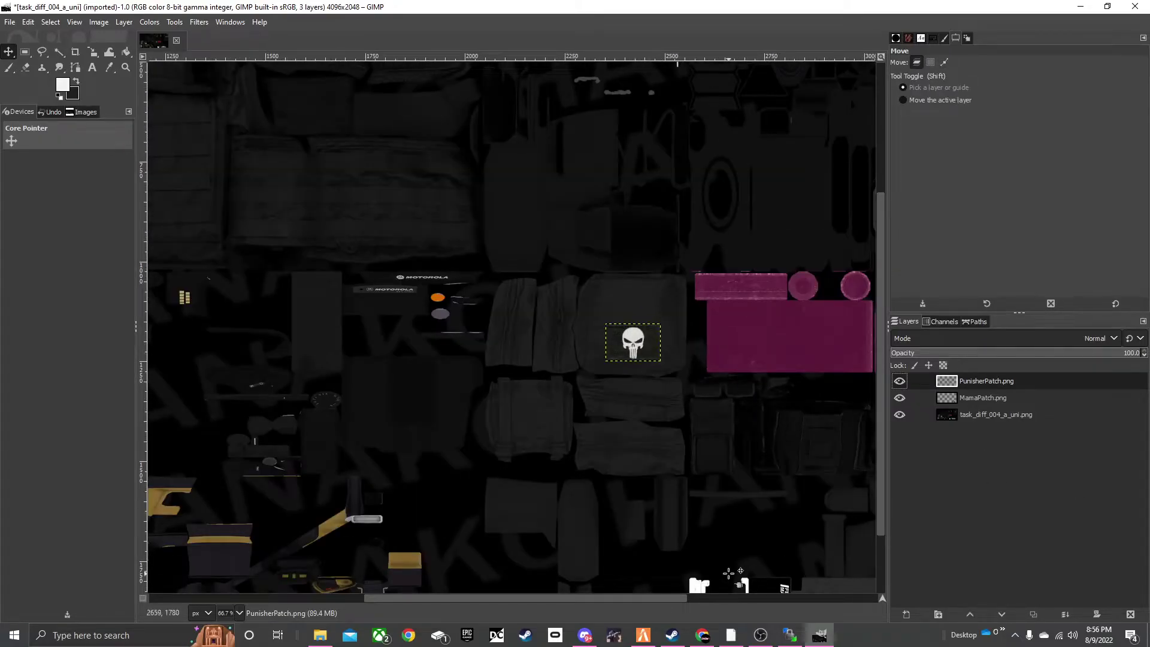
pyautogui.keyDown('ctrl'); pyautogui.scroll(-2, 564, 355); pyautogui.keyUp('ctrl')
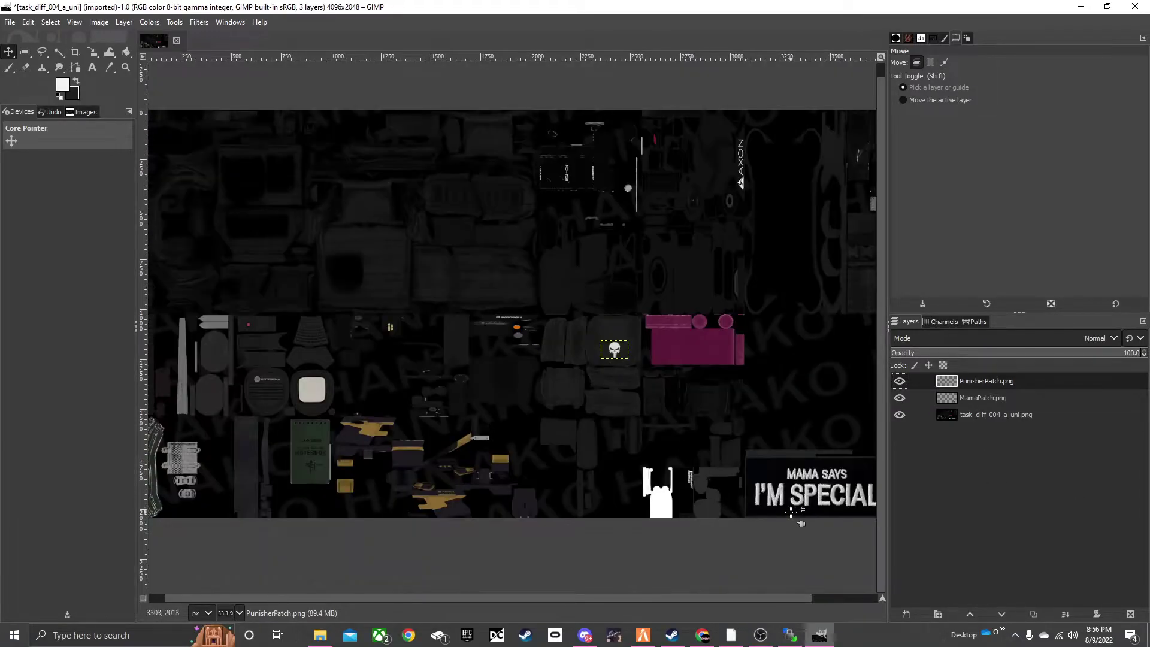
pyautogui.keyDown('ctrl'); pyautogui.scroll(-1, 805, 464); pyautogui.keyUp('ctrl')
pyautogui.keyDown('ctrl'); pyautogui.scroll(2, 794, 385); pyautogui.keyUp('ctrl')
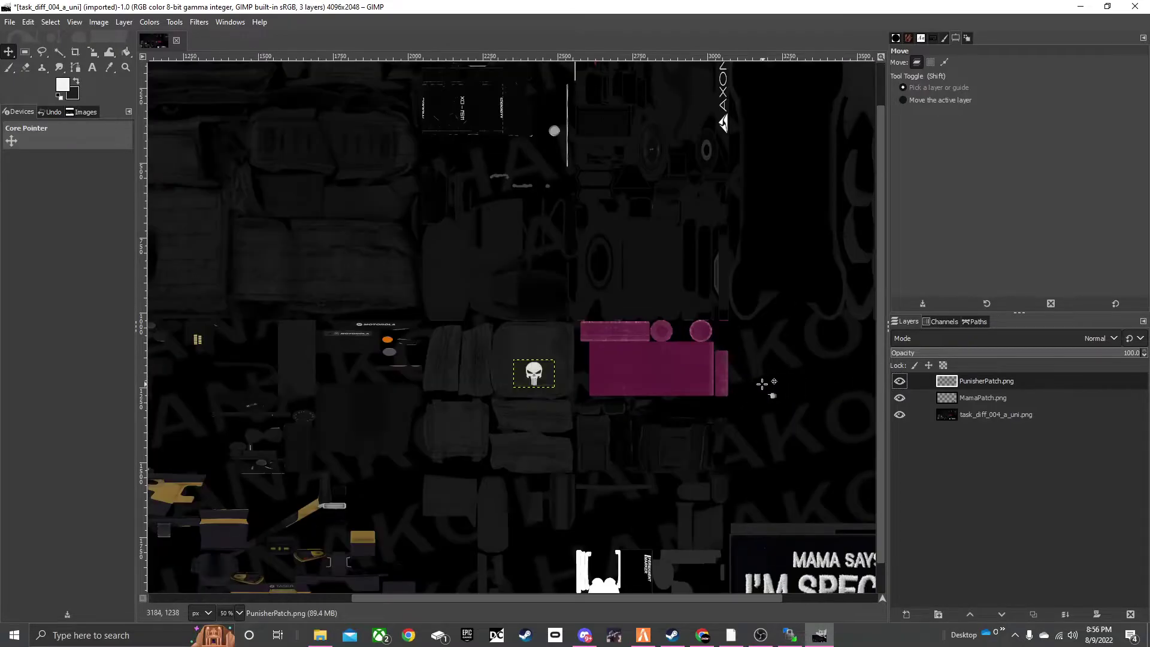
pyautogui.keyDown('ctrl'); pyautogui.scroll(-1, 625, 366); pyautogui.keyUp('ctrl')
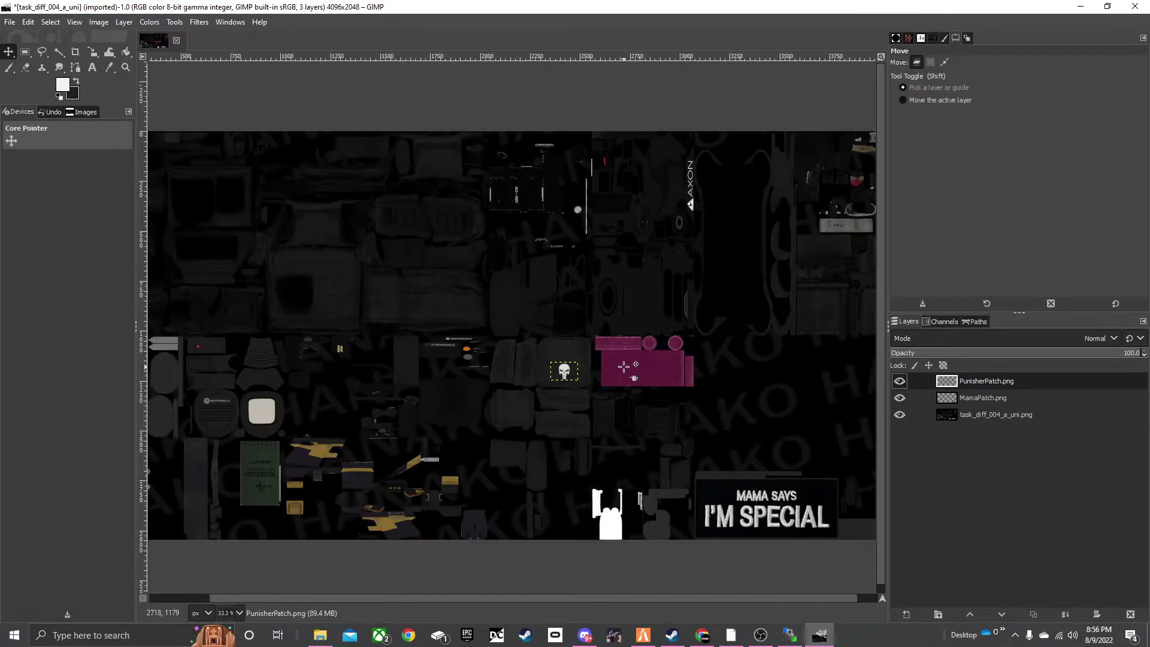
pyautogui.keyDown('ctrl'); pyautogui.scroll(4, 397, 358); pyautogui.keyUp('ctrl')
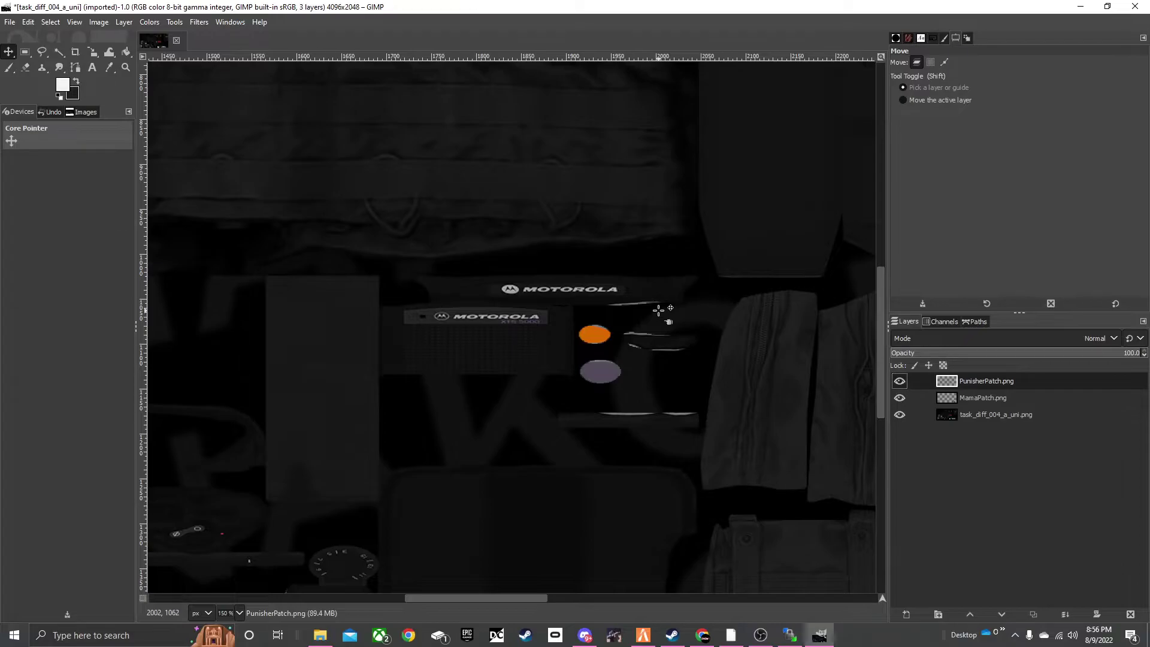
pyautogui.keyDown('ctrl'); pyautogui.scroll(-5, 660, 392); pyautogui.keyUp('ctrl')
pyautogui.keyDown('ctrl'); pyautogui.scroll(-1, 791, 426); pyautogui.keyUp('ctrl')
pyautogui.keyDown('ctrl'); pyautogui.scroll(1, 830, 492); pyautogui.keyUp('ctrl')
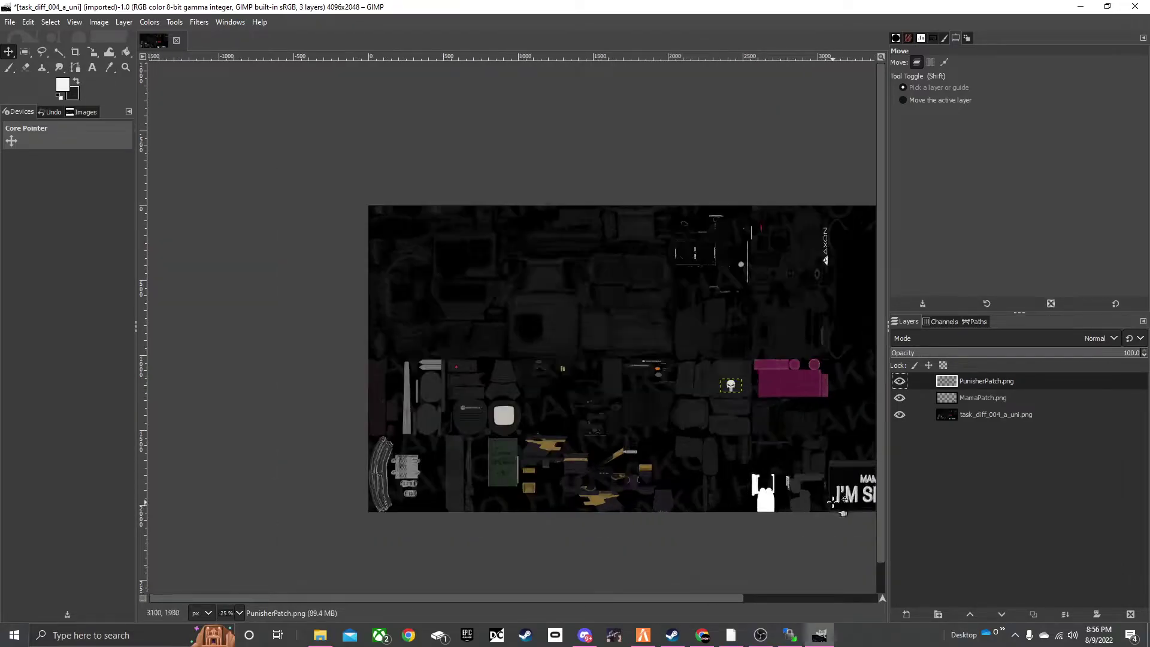
pyautogui.moveTo(698, 601); pyautogui.dragTo(756, 593)
pyautogui.keyDown('ctrl'); pyautogui.scroll(1, 684, 401); pyautogui.keyUp('ctrl')
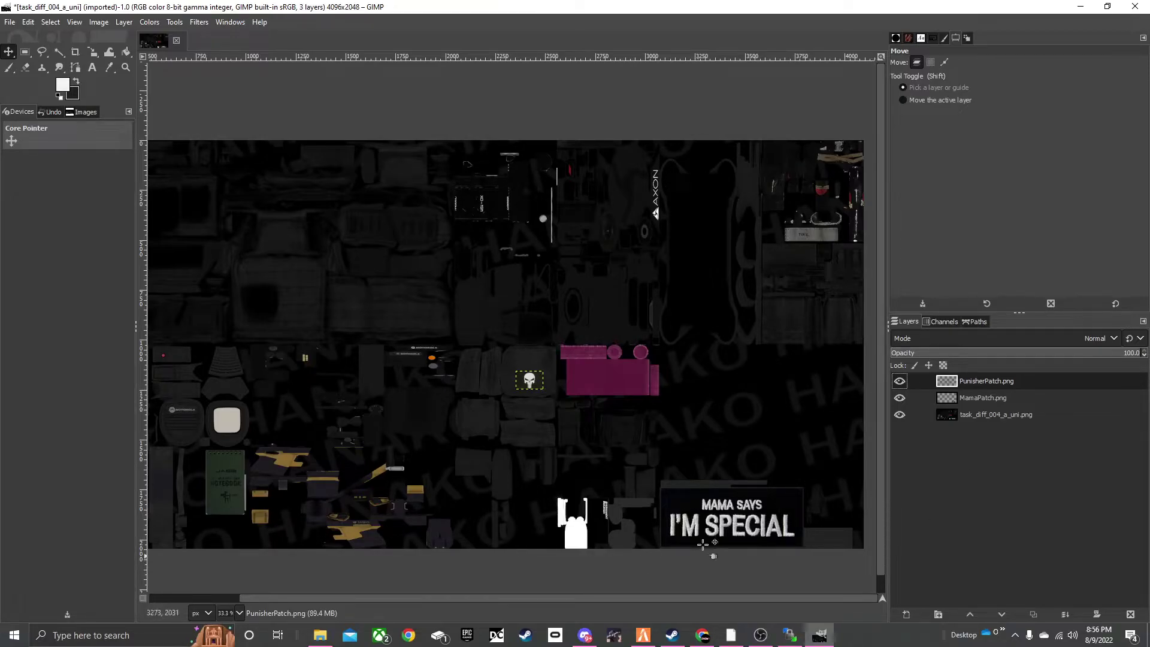
pyautogui.keyDown('ctrl'); pyautogui.scroll(3, 780, 216); pyautogui.keyUp('ctrl')
pyautogui.keyDown('ctrl'); pyautogui.scroll(-3, 661, 482); pyautogui.keyUp('ctrl')
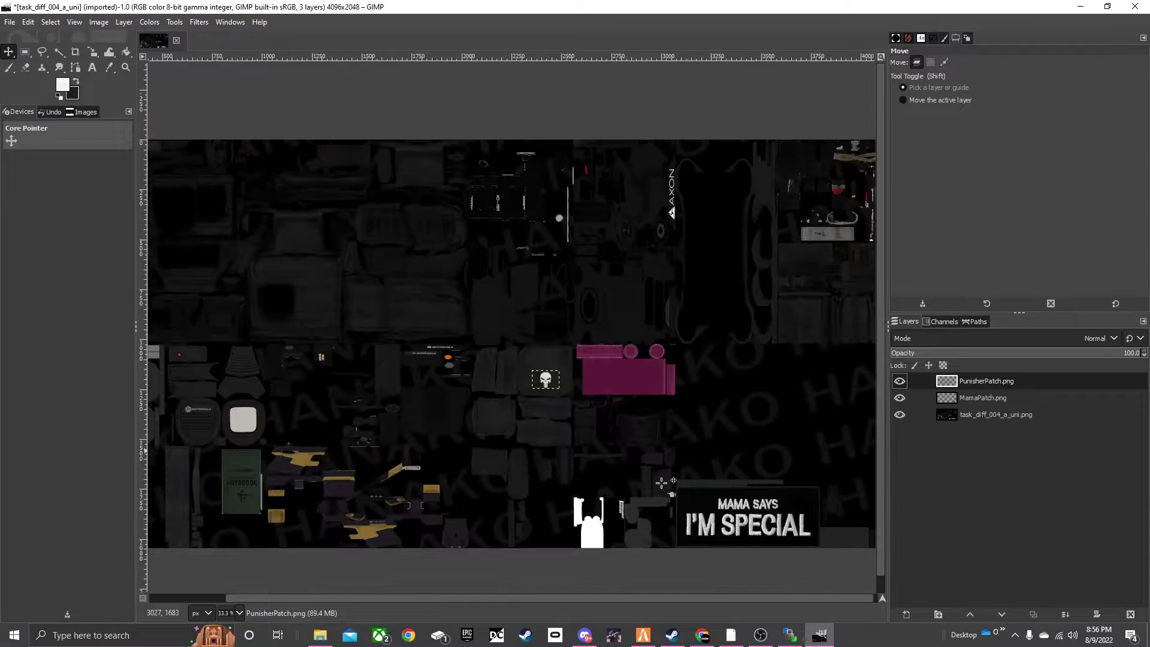
pyautogui.moveTo(615, 599); pyautogui.dragTo(691, 599)
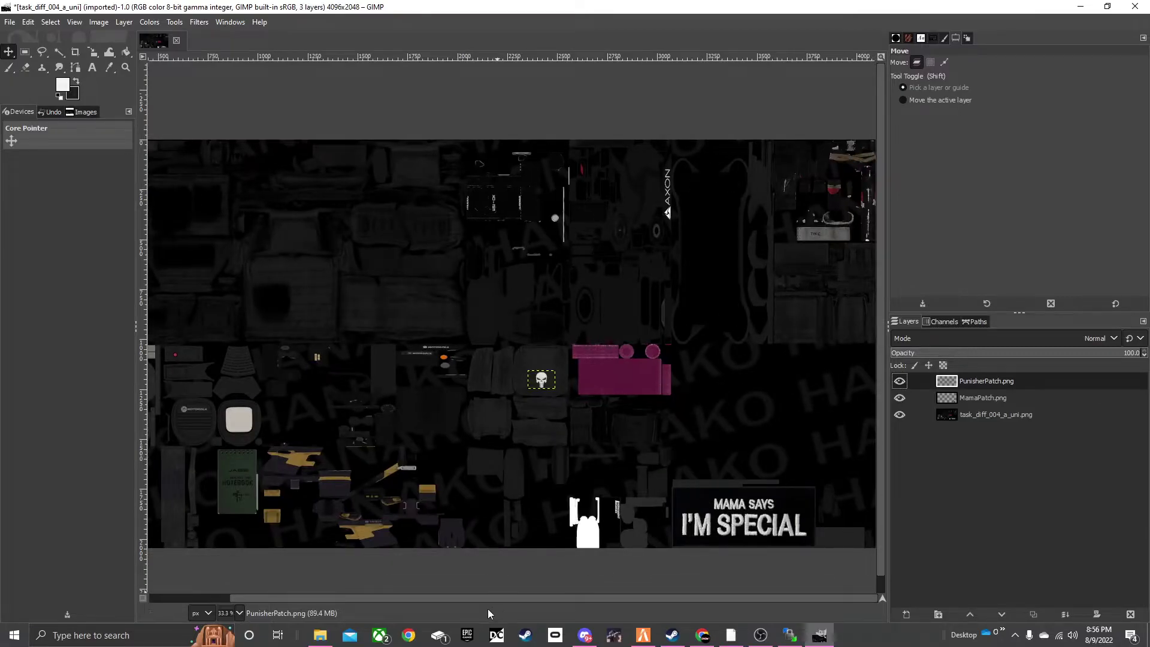
pyautogui.moveTo(487, 596); pyautogui.dragTo(380, 567)
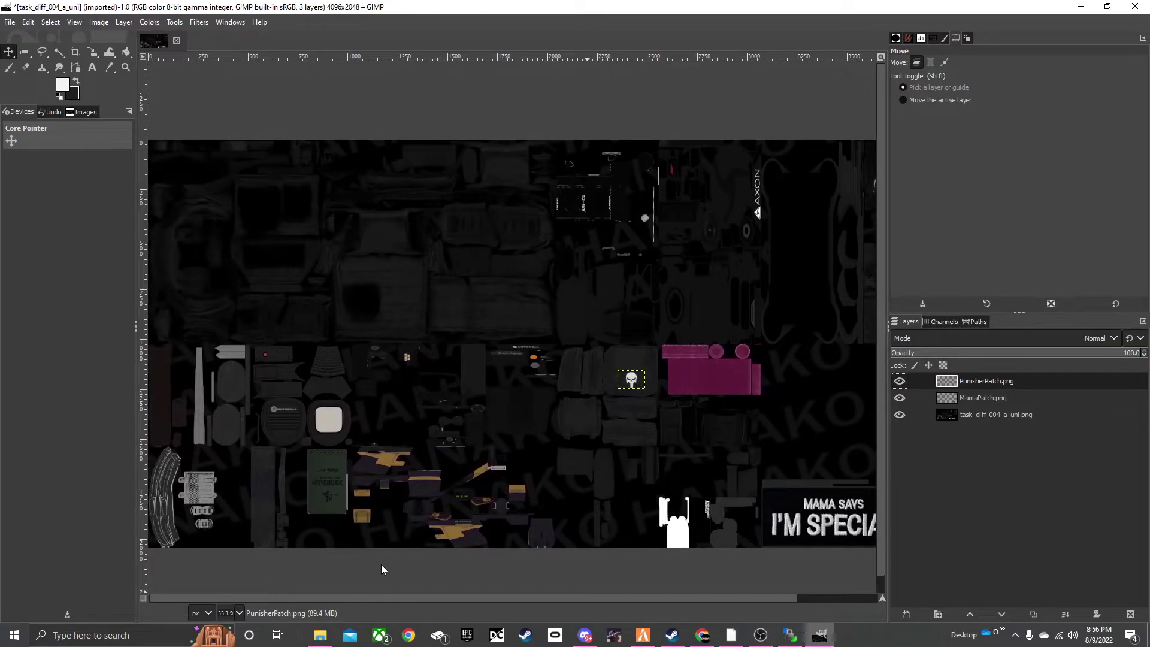
# Export the patched texture as PNG, replacing task_diff_004_a_uni.png on the Desktop
pyautogui.click(11, 23)
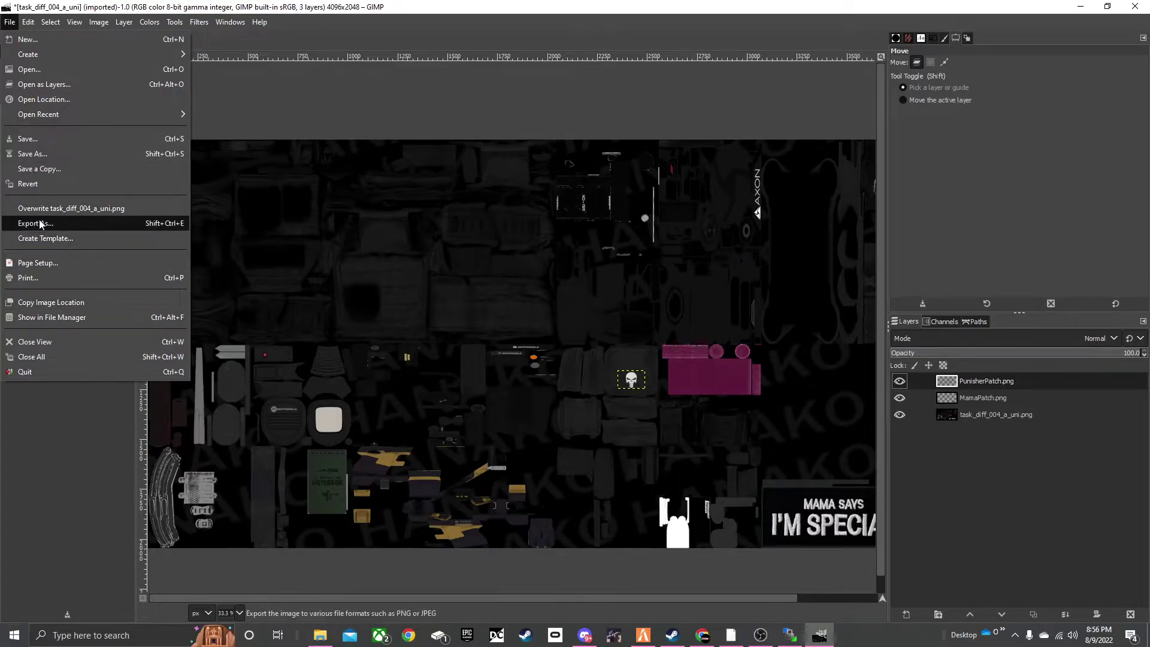
pyautogui.click(36, 223)
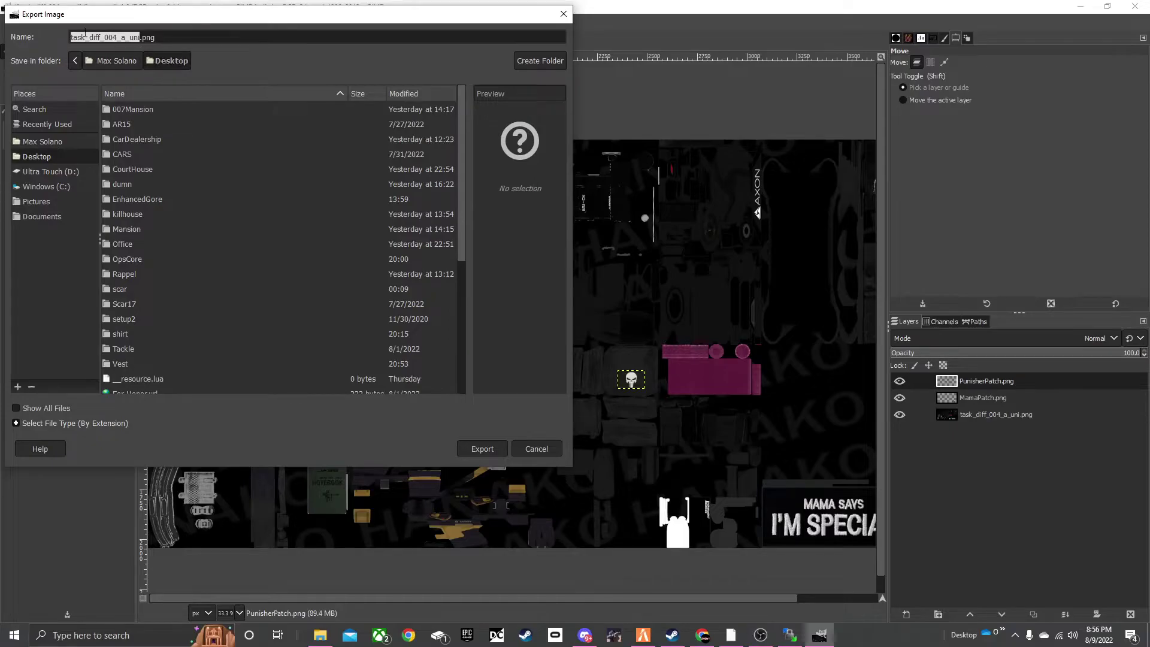
pyautogui.click(482, 449)
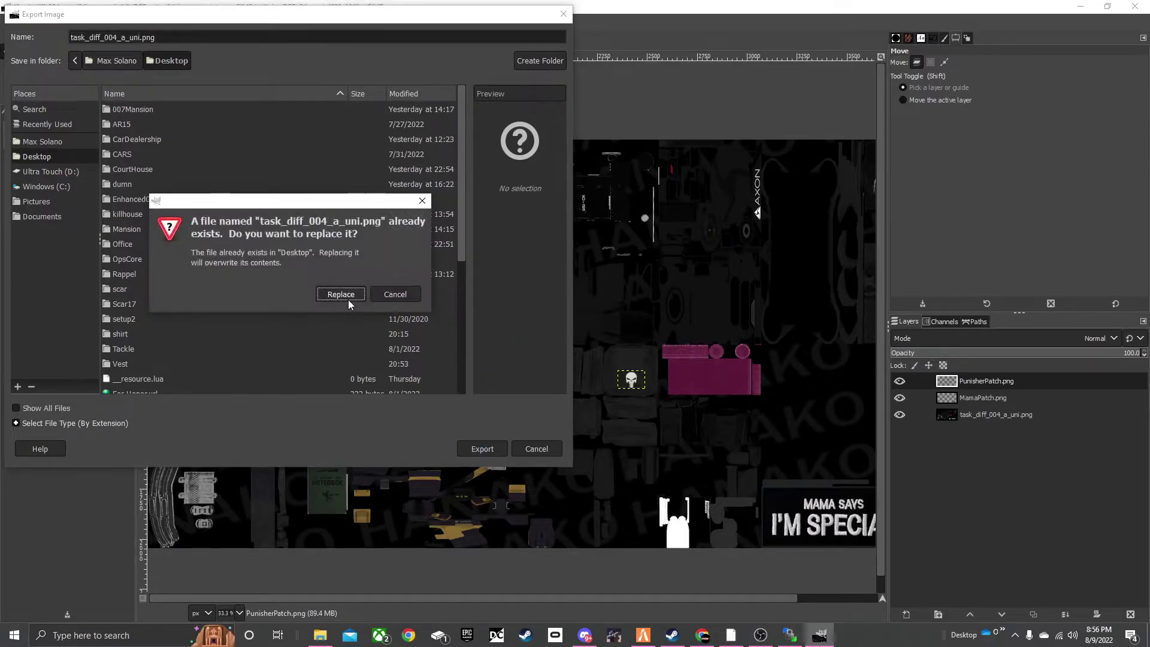
pyautogui.click(339, 296)
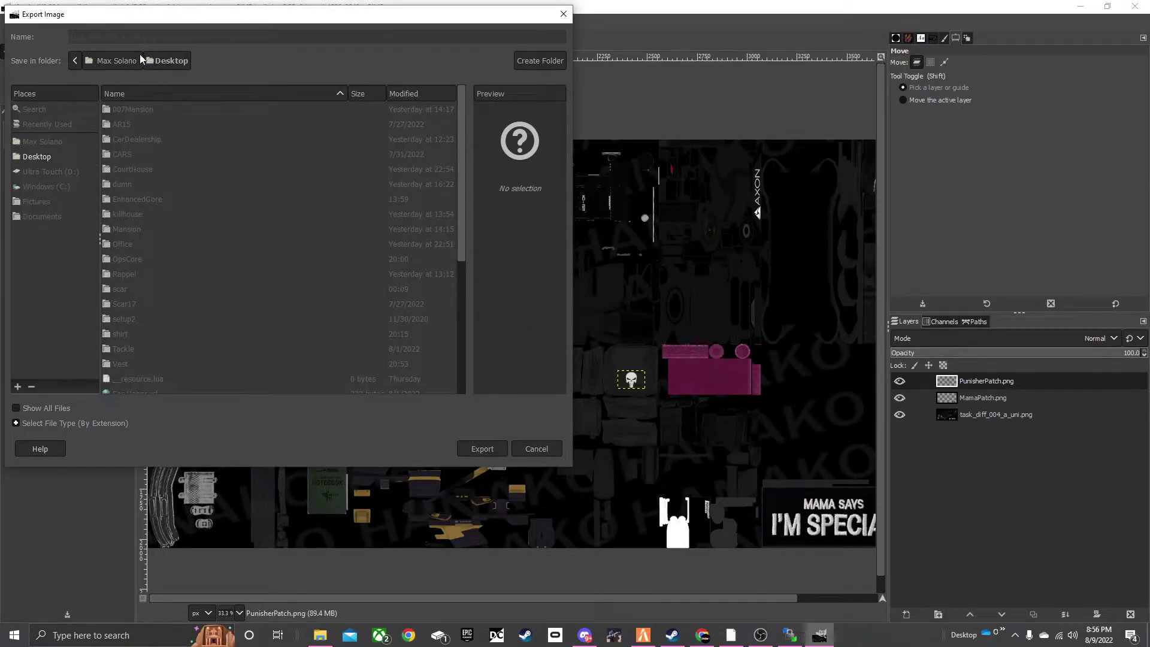
pyautogui.press('Return')
pyautogui.click(584, 466)
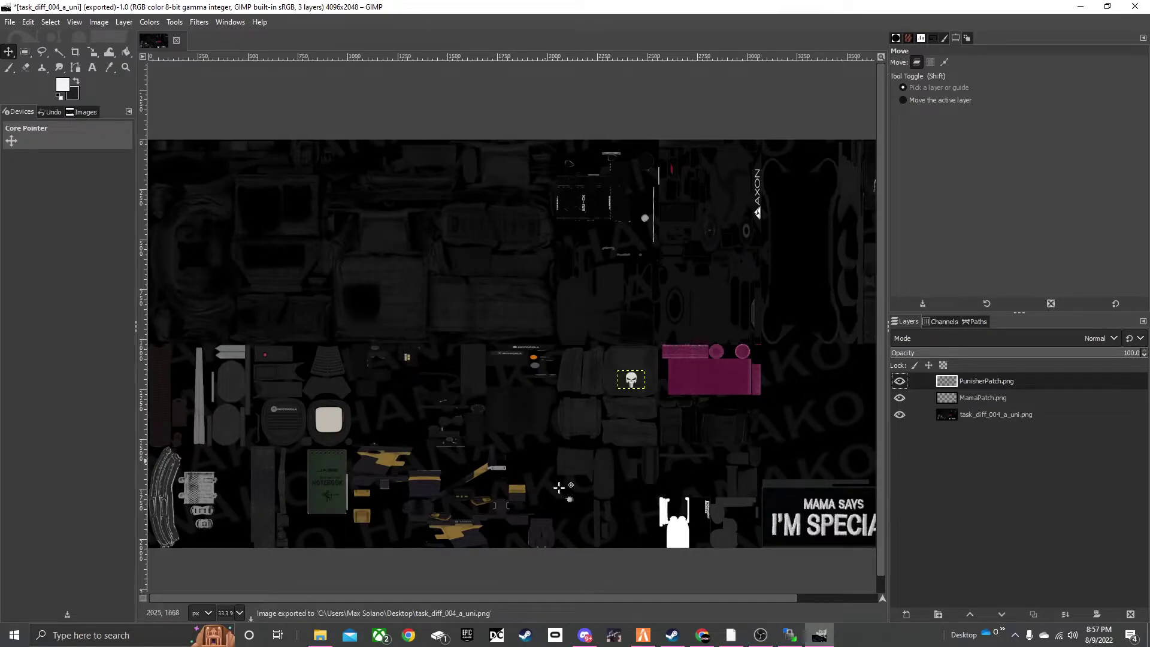
# Close GIMP, discarding its unsaved changes
pyautogui.click(790, 635)
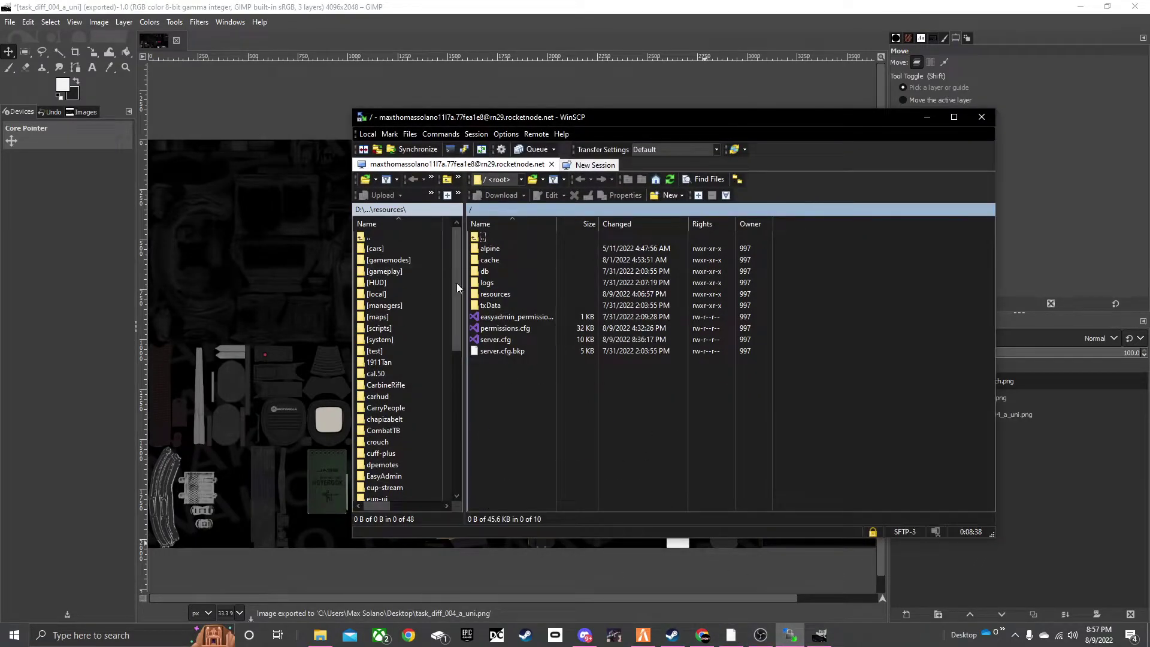
pyautogui.click(929, 117)
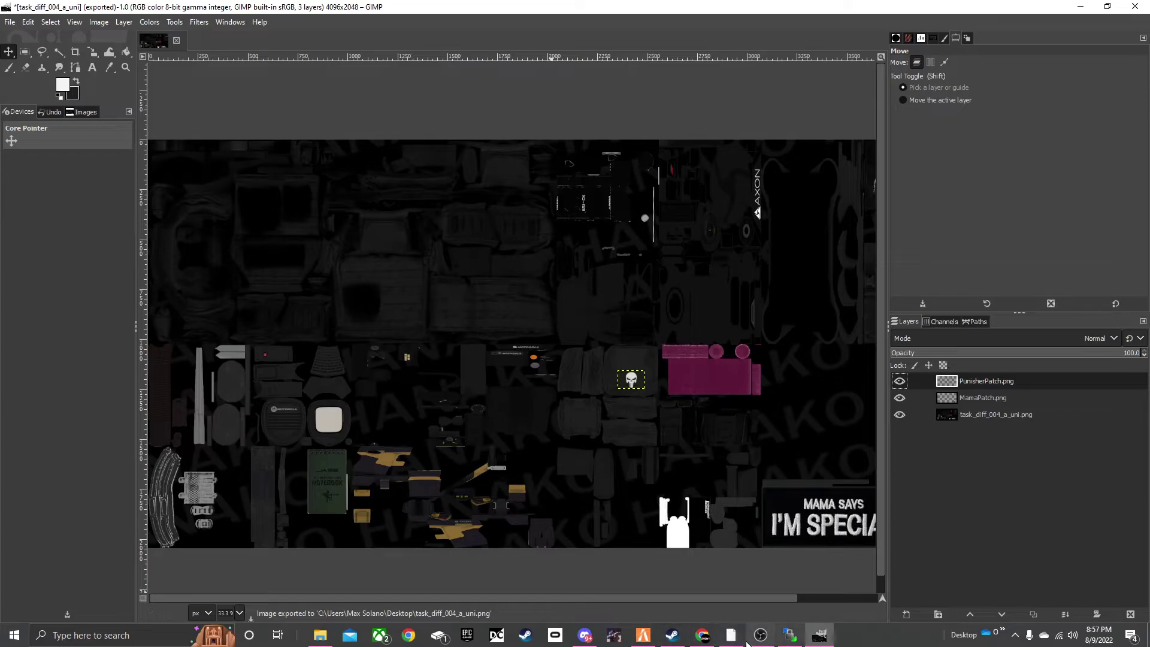
pyautogui.click(732, 636)
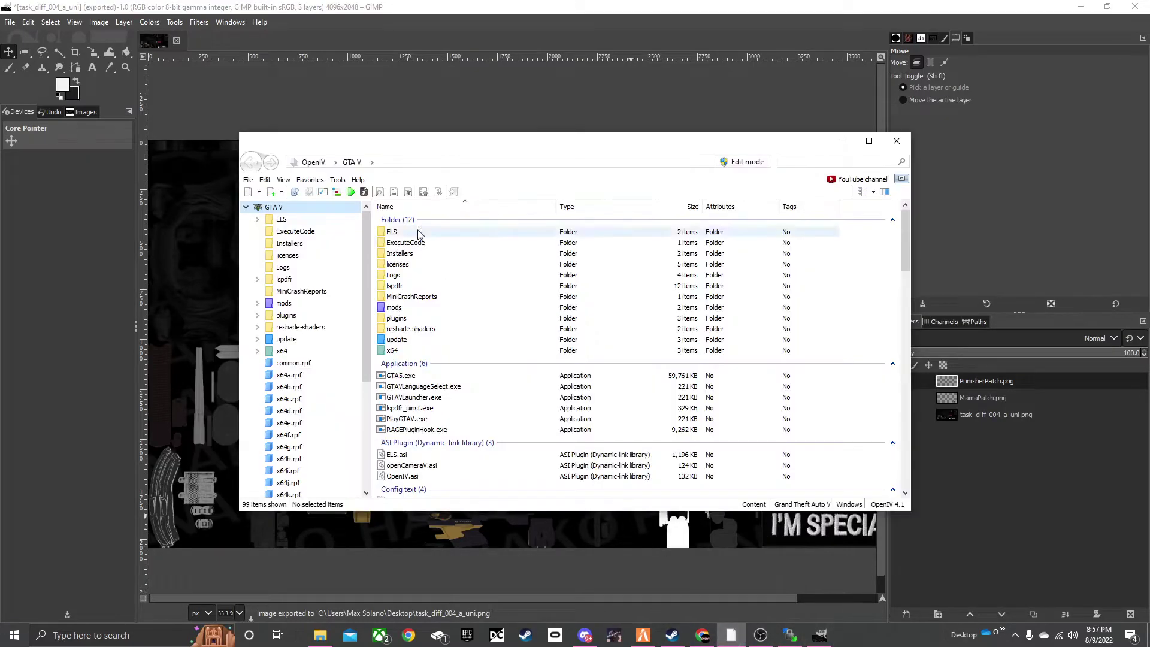
pyautogui.click(840, 142)
pyautogui.click(1135, 7)
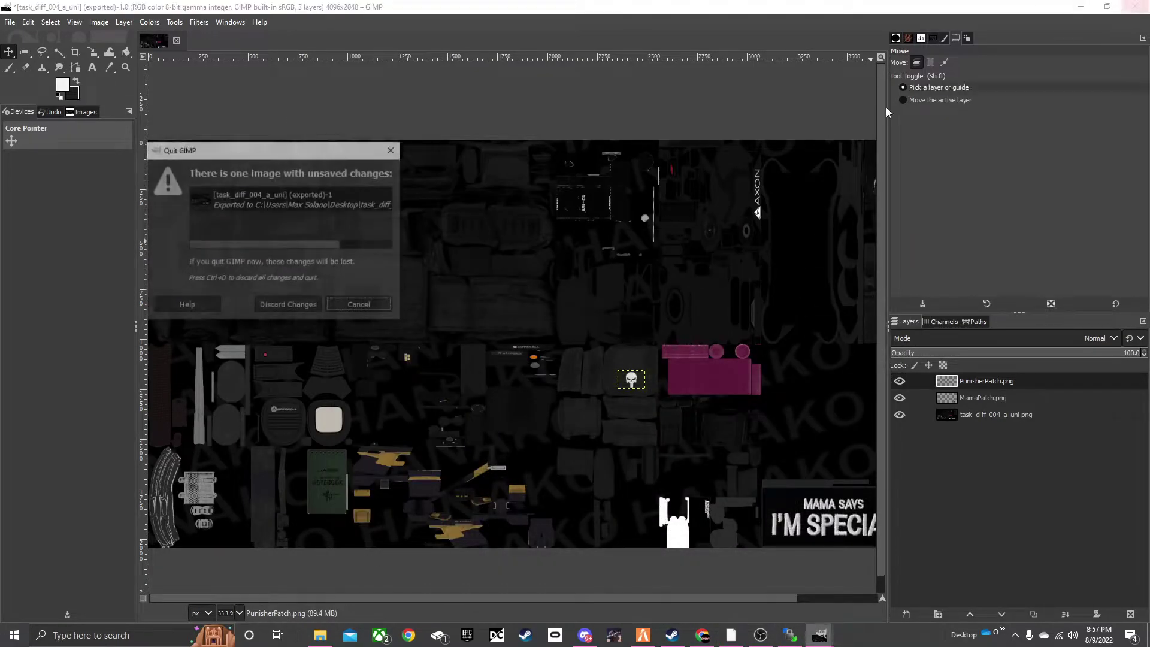
pyautogui.click(282, 308)
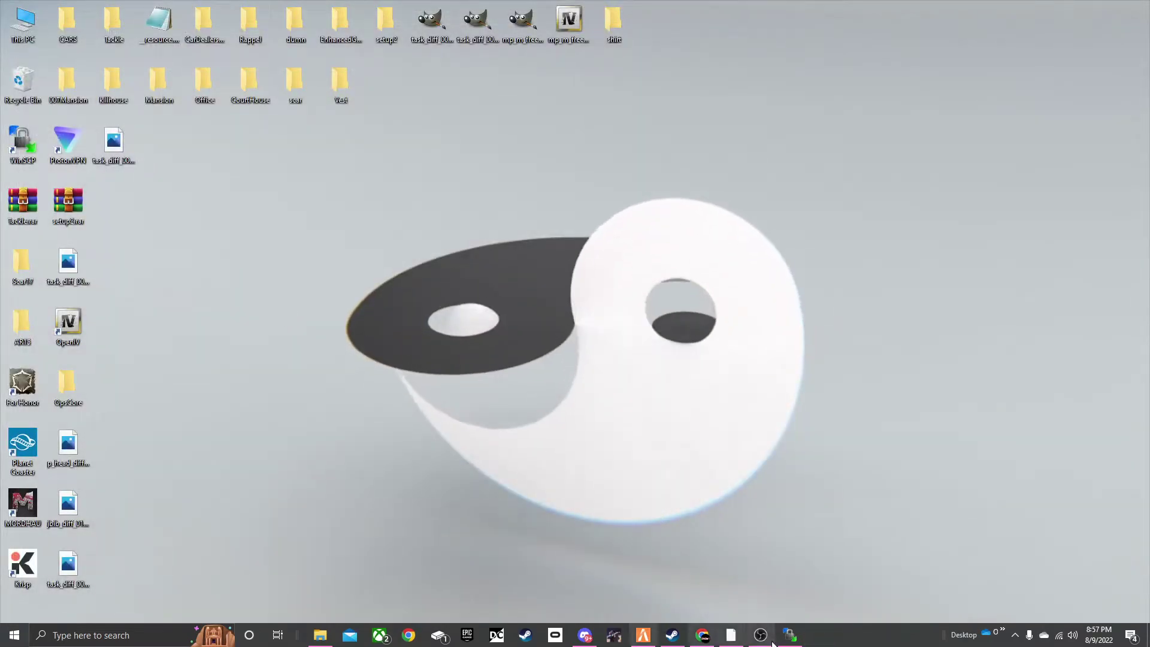
# Open task_diff_004_a_uni.ytd in OpenIV's texture editor and import the edited vest image with default options
pyautogui.click(732, 636)
pyautogui.click(339, 180)
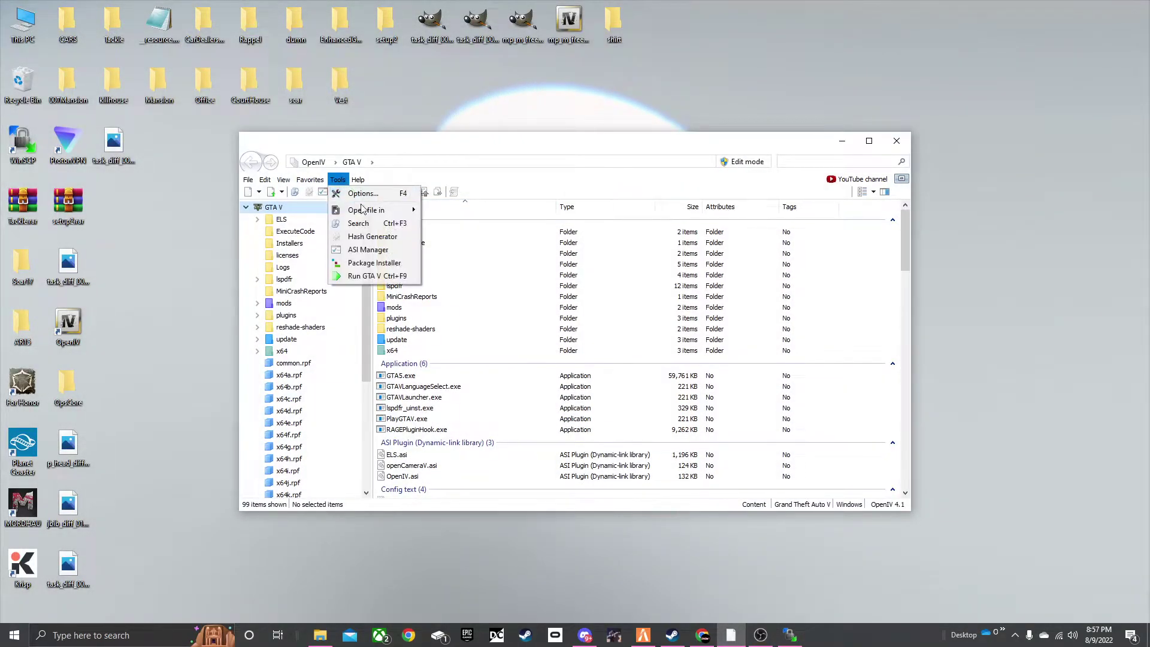
pyautogui.moveTo(374, 213)
pyautogui.click(456, 213)
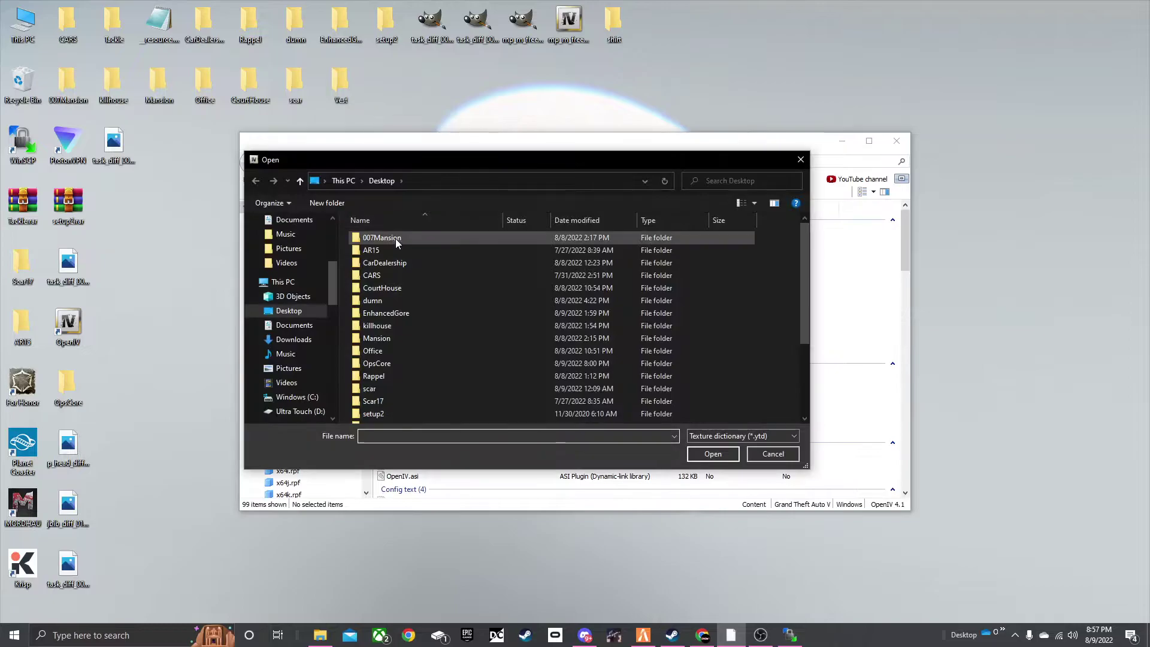
pyautogui.scroll(-5, 401, 269)
pyautogui.doubleClick(387, 338)
pyautogui.click(397, 238)
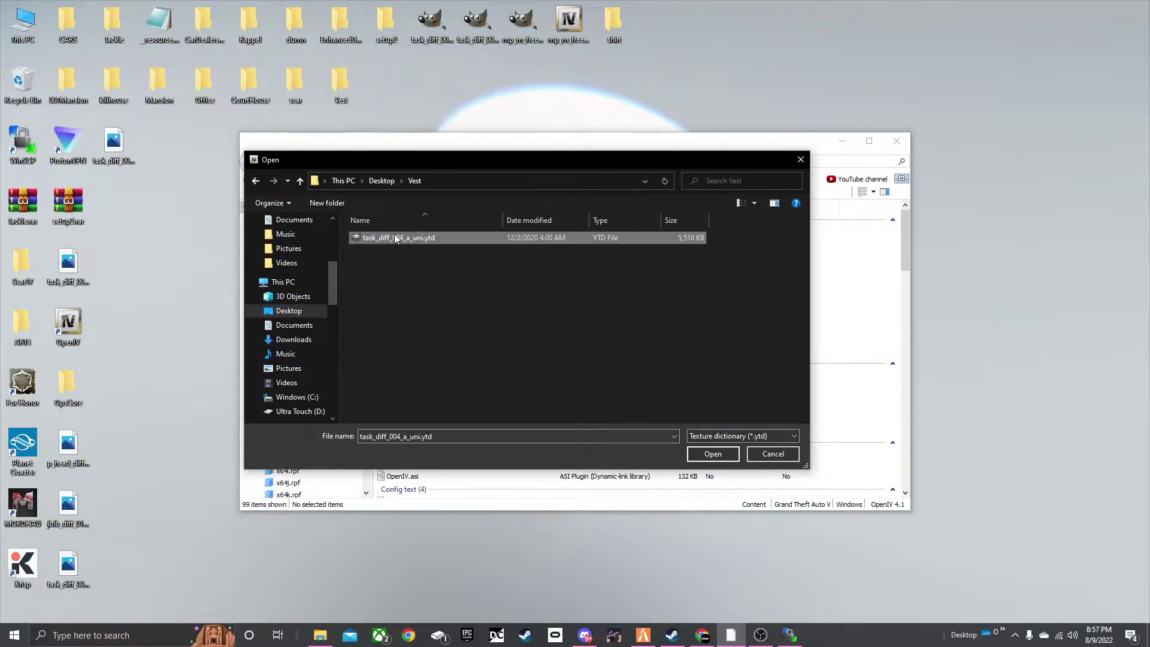
pyautogui.click(732, 453)
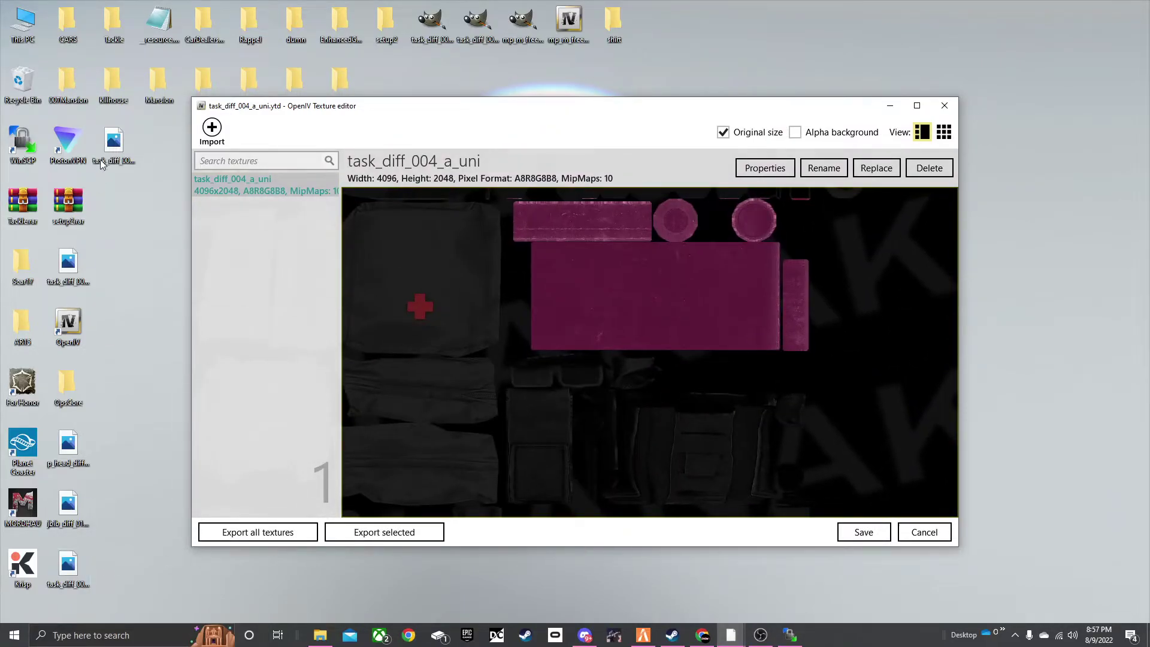
pyautogui.moveTo(102, 164); pyautogui.dragTo(593, 367)
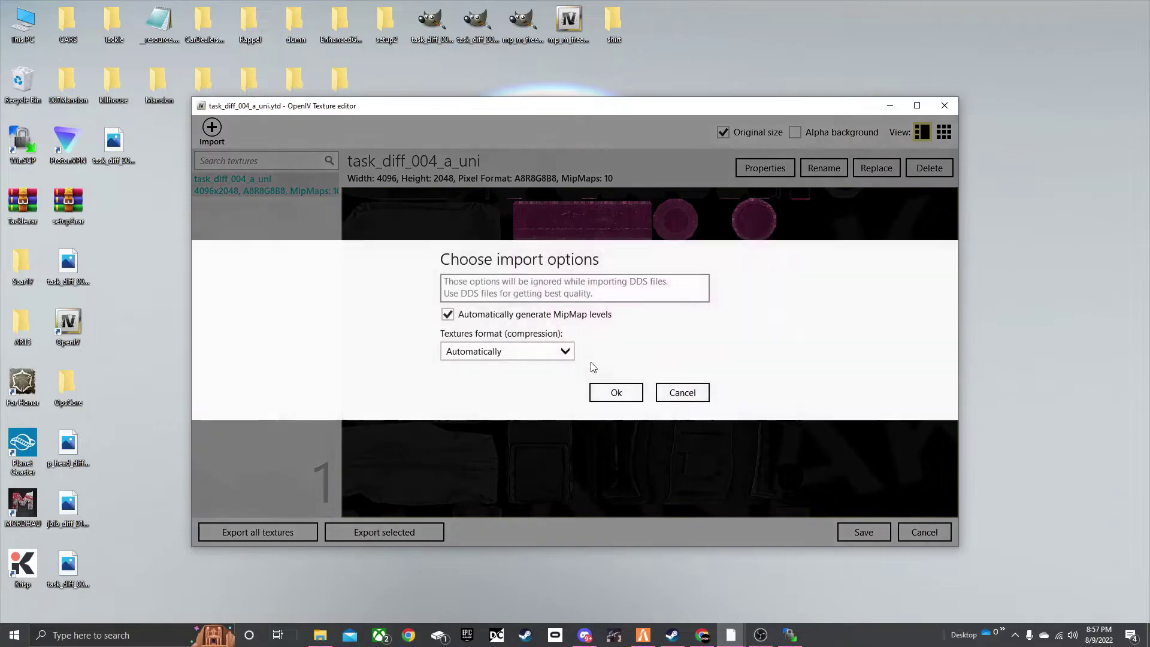
pyautogui.click(599, 393)
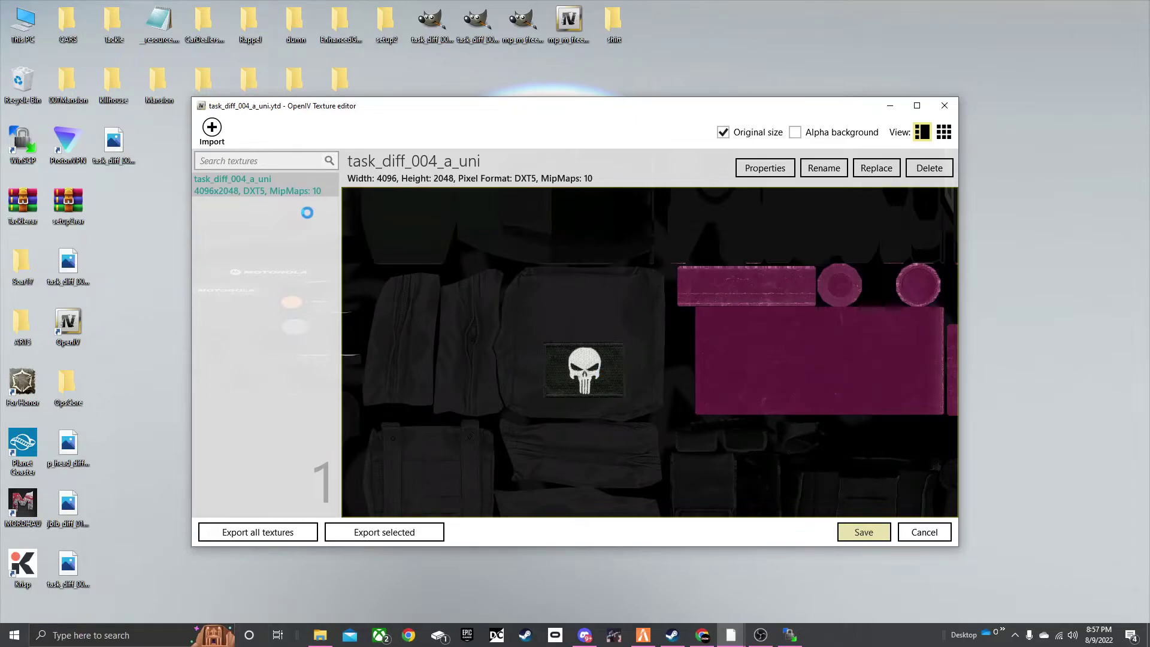
# Close the texture editor and open task_004_u.ydd from the desktop Vest folder in OpenIV
pyautogui.press('Escape')
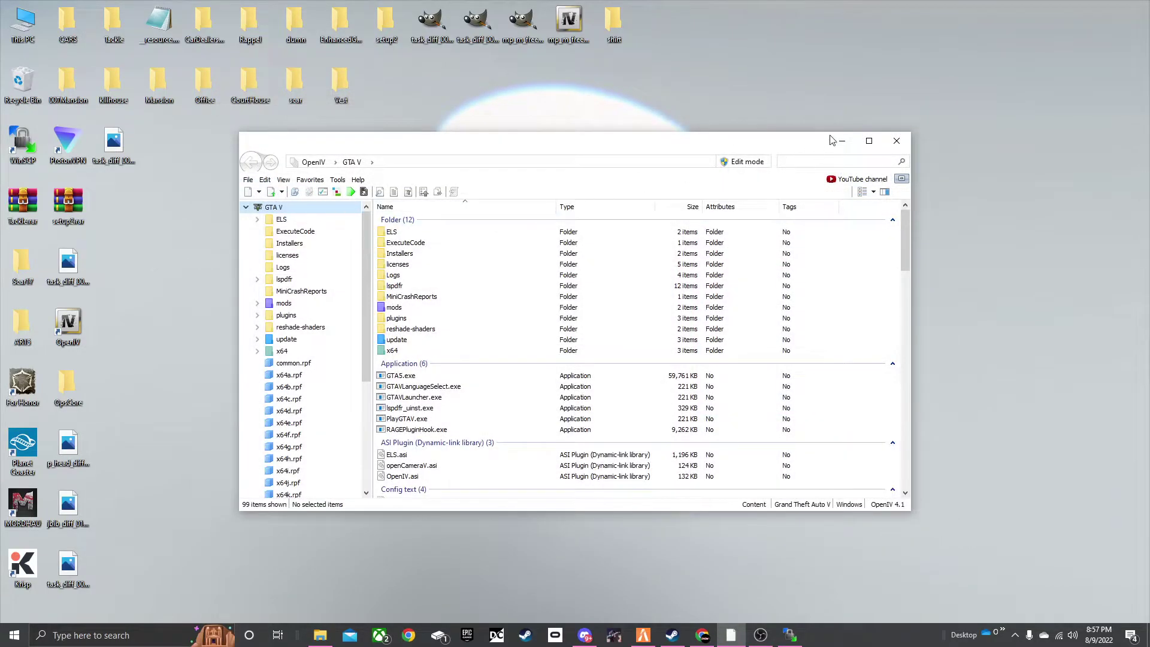
pyautogui.click(843, 143)
pyautogui.doubleClick(340, 81)
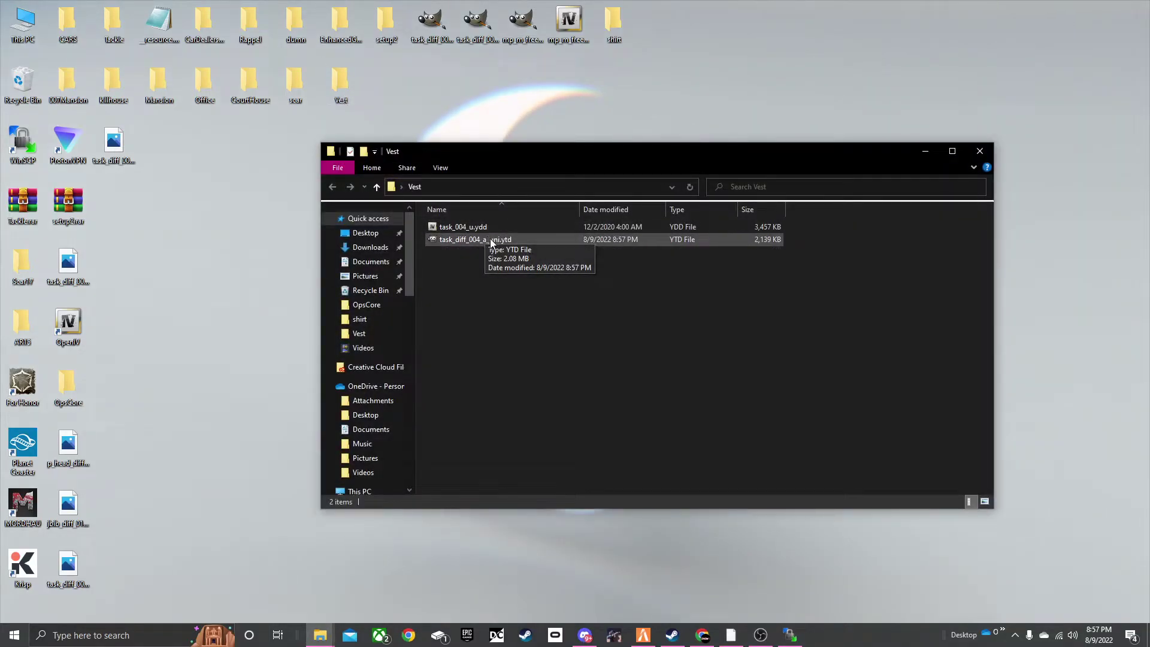
pyautogui.click(473, 231)
pyautogui.doubleClick(473, 229)
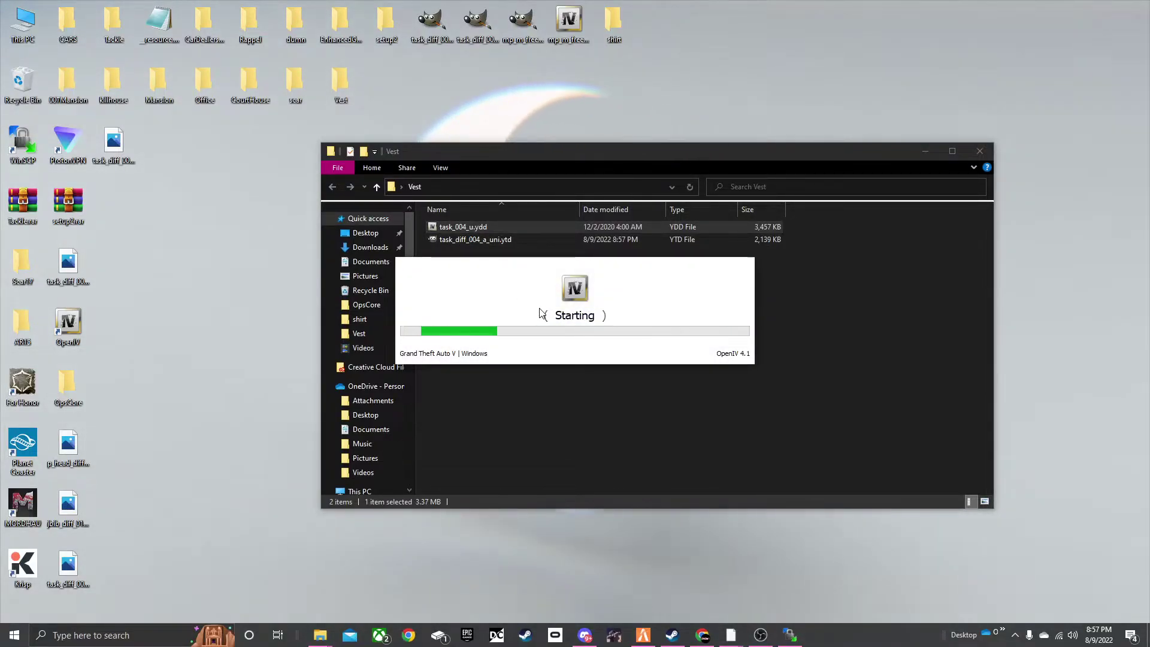
# Bring up the Discord group chat and scroll through the earlier shared images
pyautogui.click(584, 635)
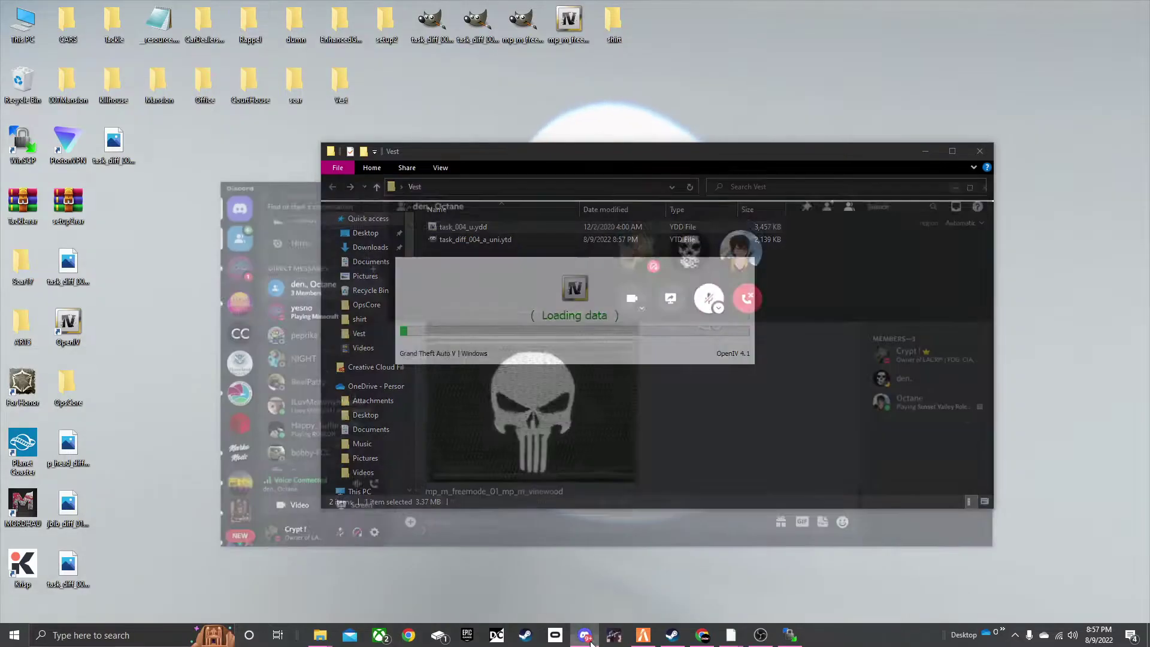
pyautogui.scroll(5, 620, 374)
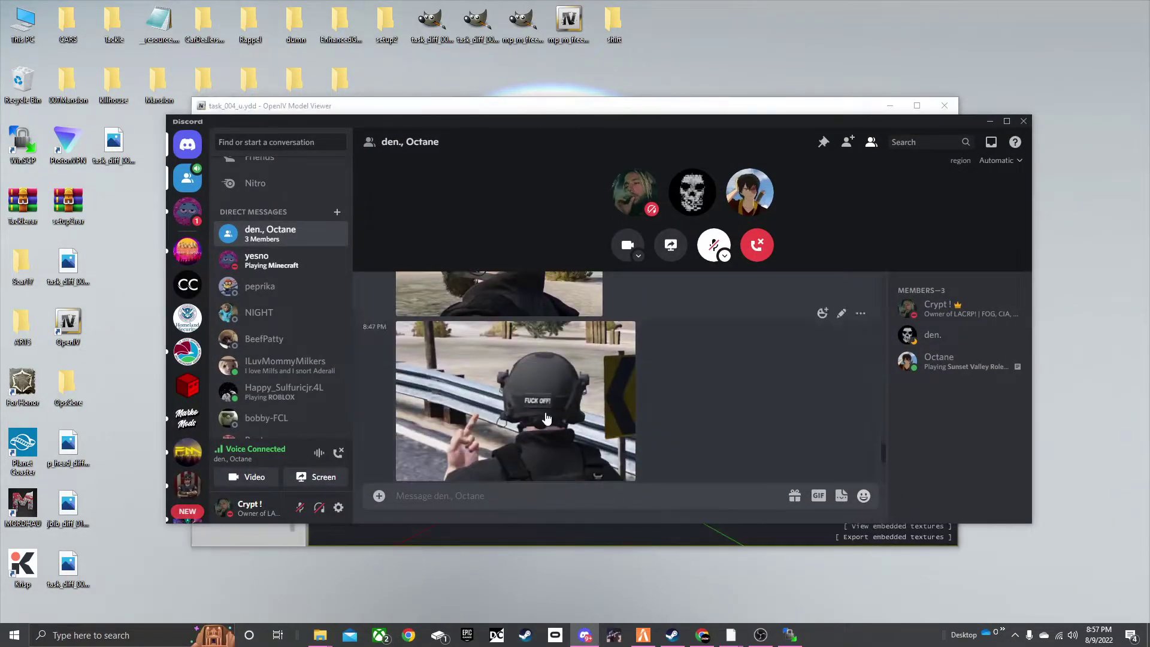
pyautogui.scroll(5, 511, 346)
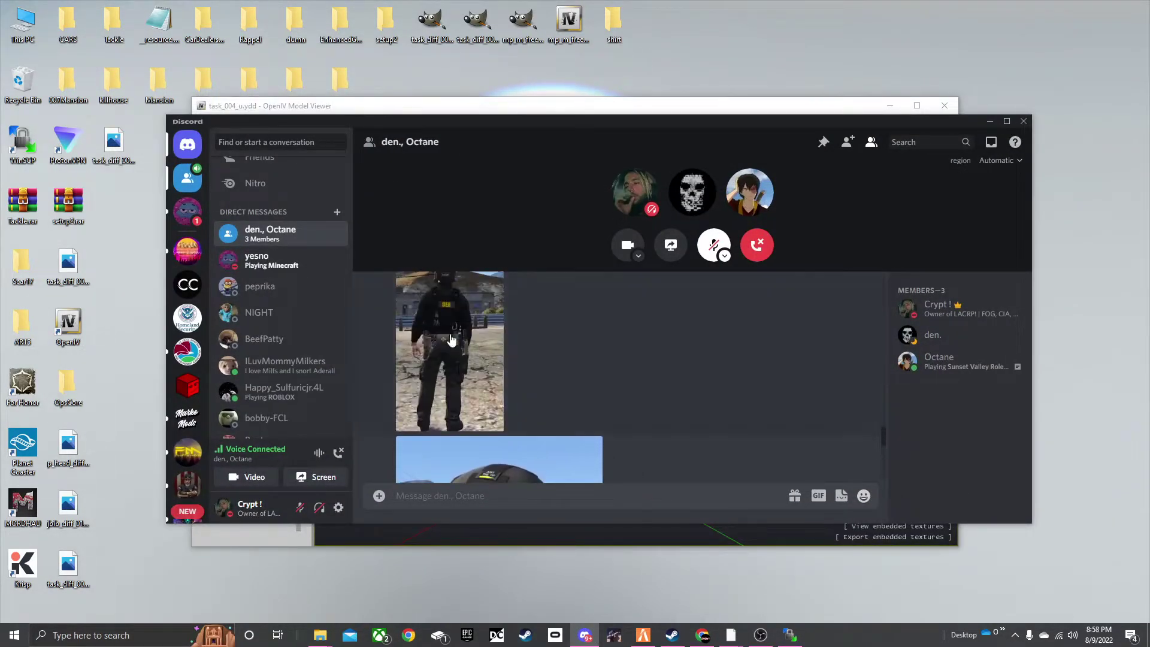
pyautogui.scroll(5, 490, 376)
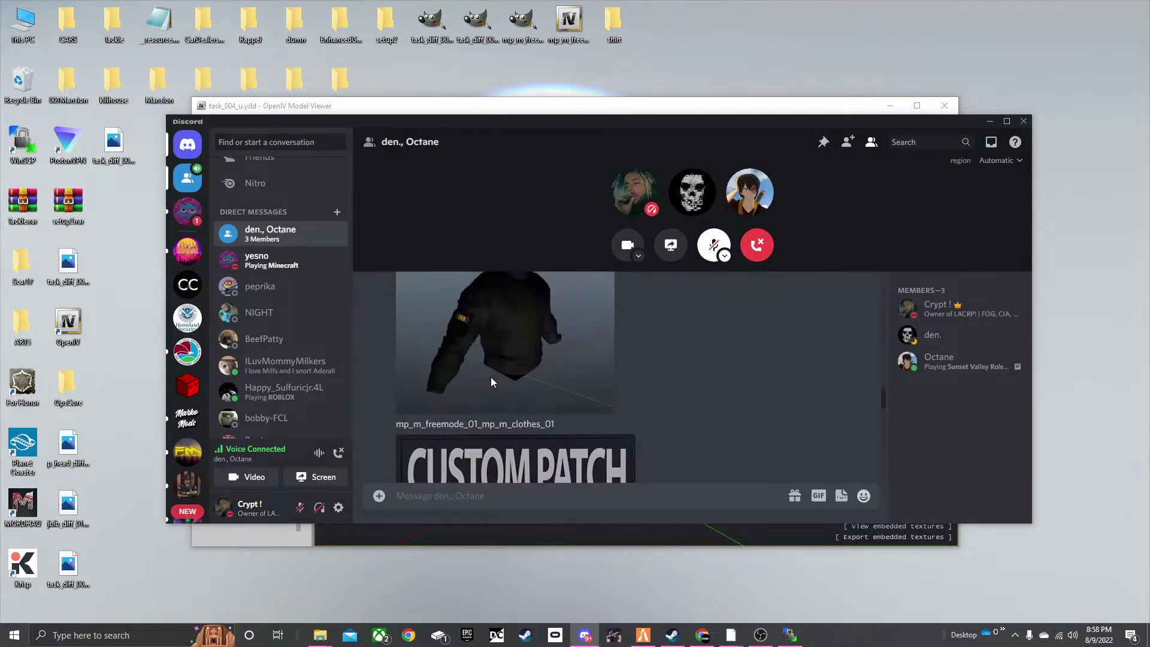
pyautogui.scroll(-5, 492, 369)
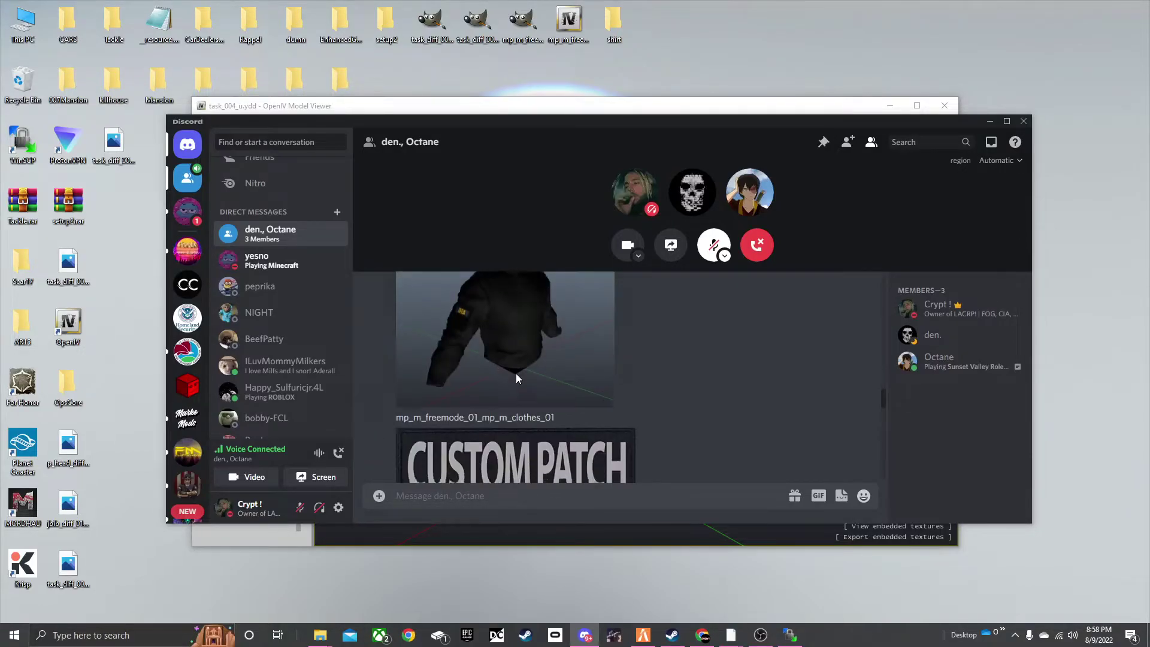
pyautogui.click(990, 122)
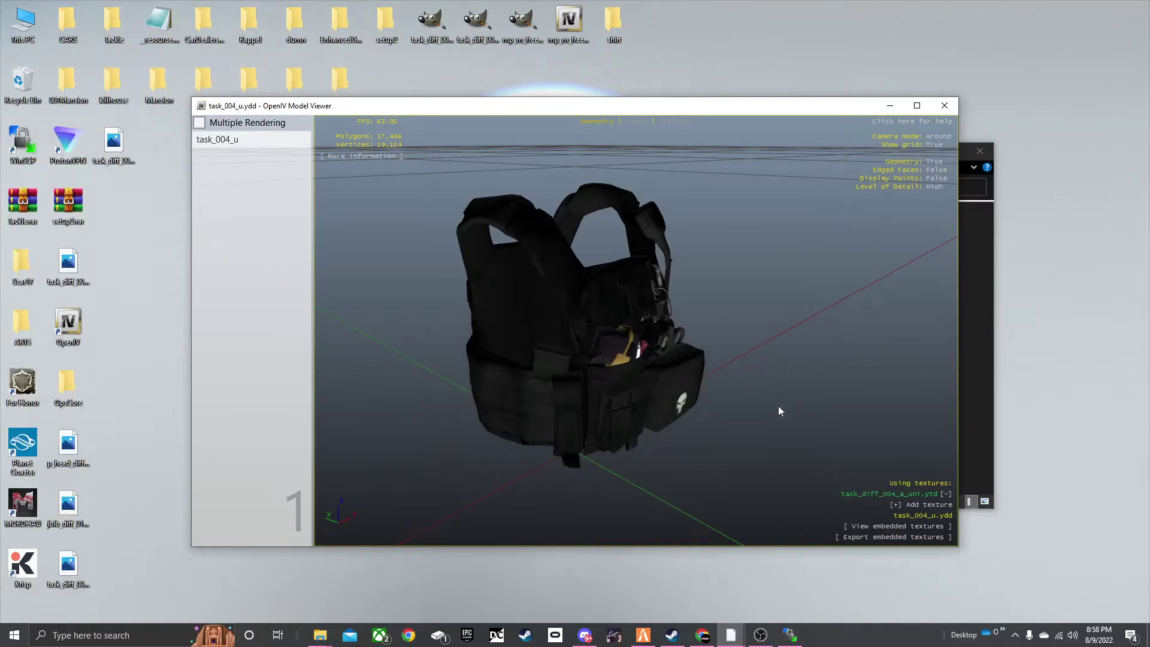
pyautogui.moveTo(779, 411); pyautogui.dragTo(458, 167)
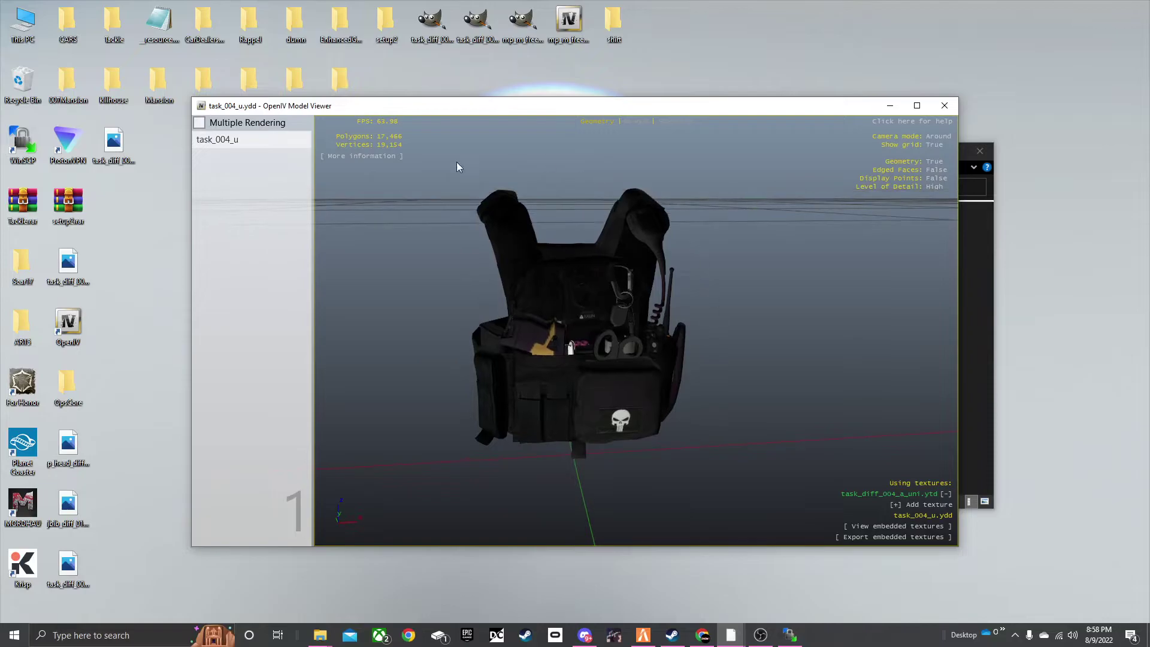
pyautogui.moveTo(581, 329); pyautogui.dragTo(684, 292)
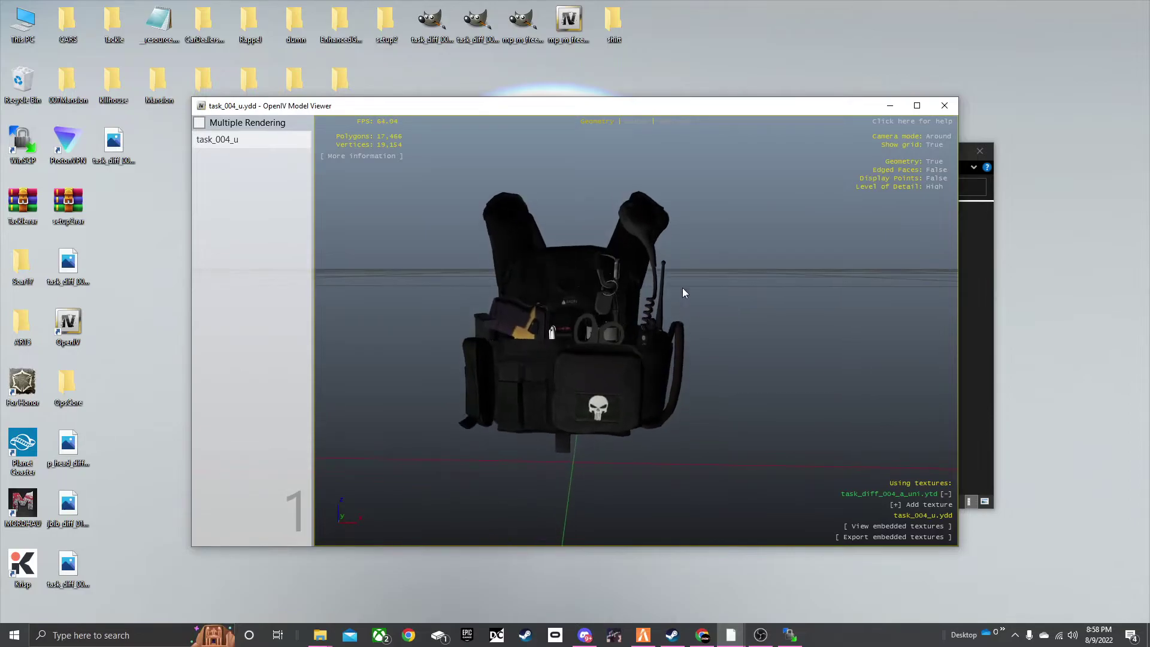
pyautogui.moveTo(626, 334); pyautogui.dragTo(594, 330)
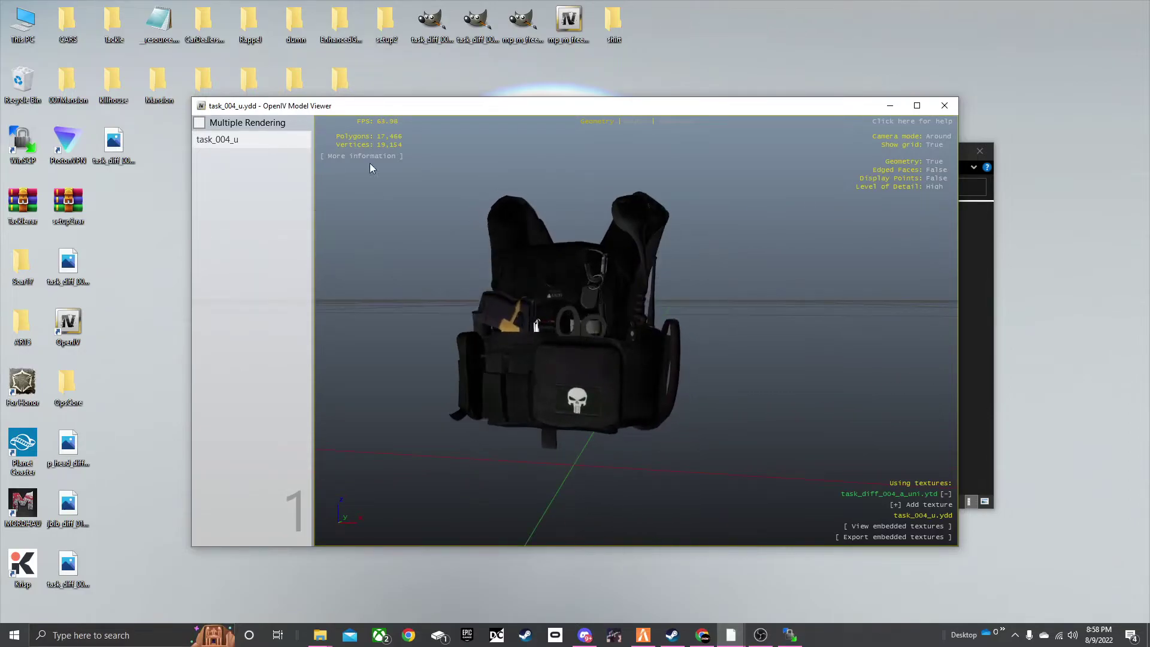
pyautogui.moveTo(421, 257); pyautogui.dragTo(596, 448)
pyautogui.moveTo(666, 267); pyautogui.dragTo(797, 226)
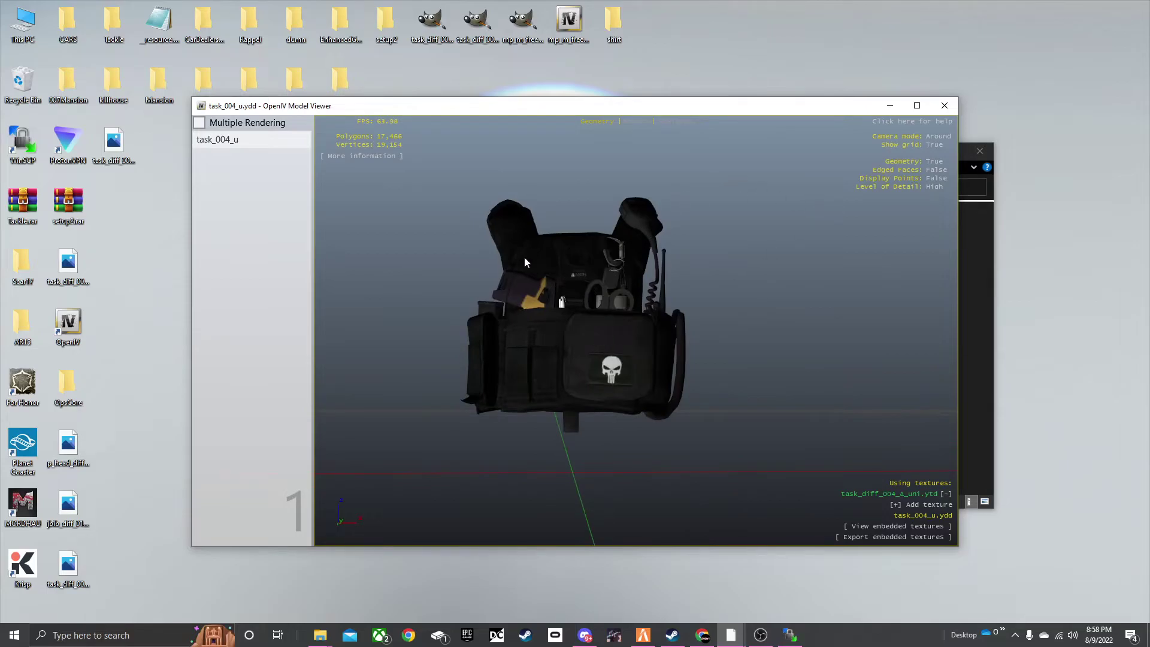
pyautogui.moveTo(524, 262); pyautogui.dragTo(560, 350)
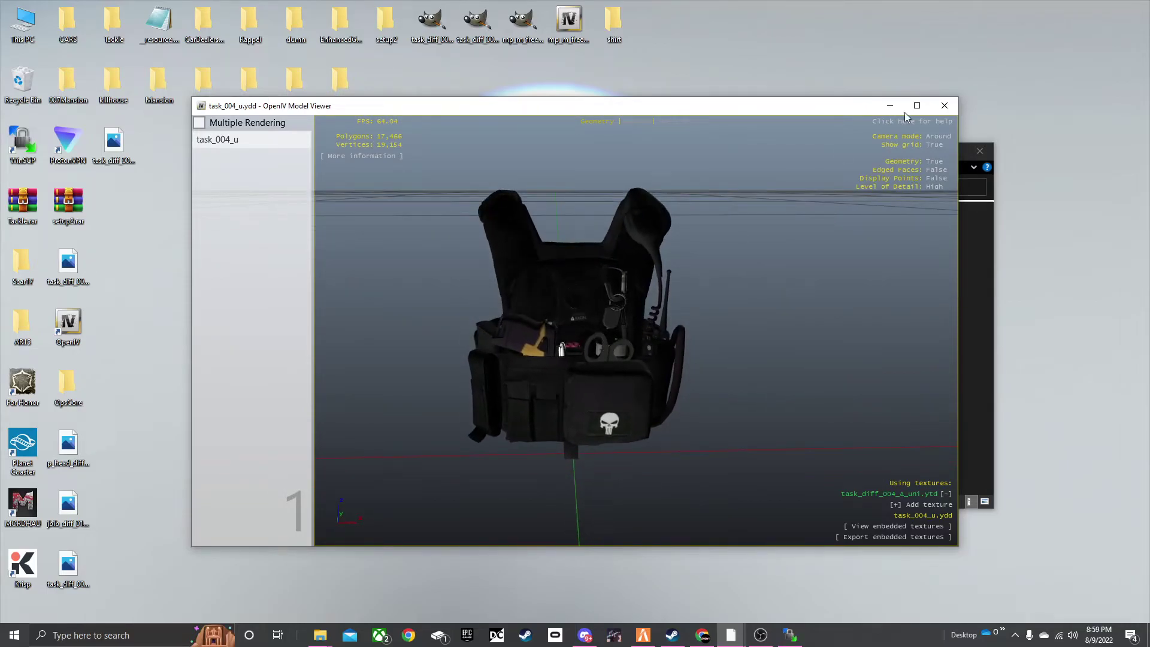
# Close the model viewer and rename task_004_u.ydd with the mp_m_freemode_01_mp_m_vinewood^ prefix
pyautogui.click(944, 108)
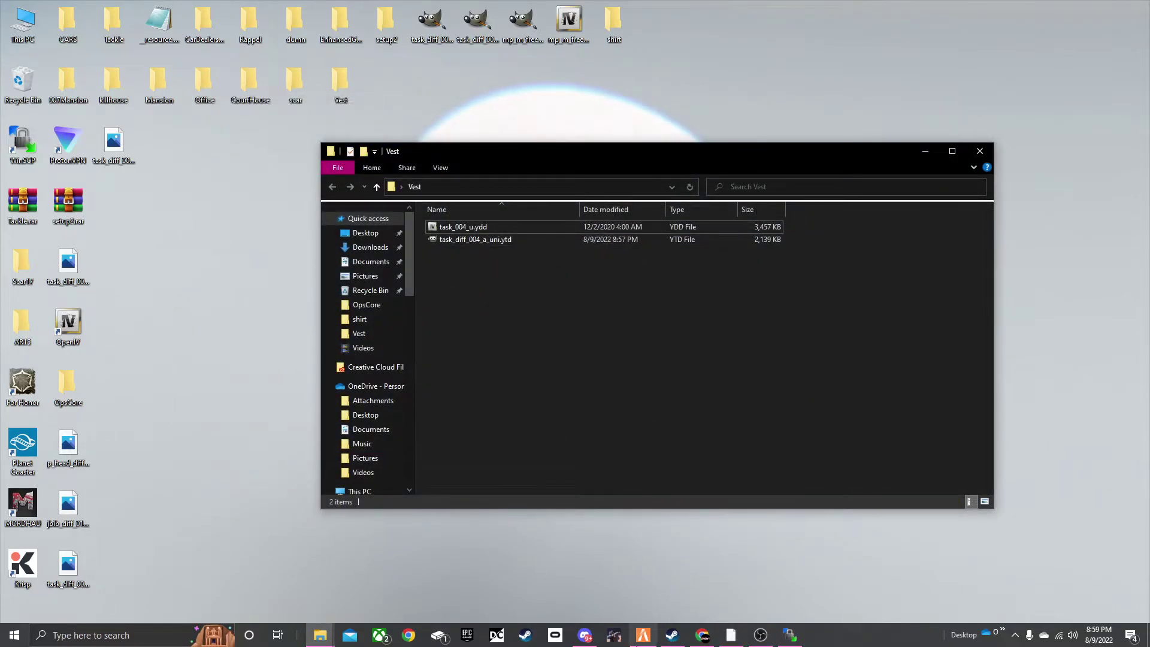
pyautogui.click(586, 635)
pyautogui.scroll(-5, 480, 440)
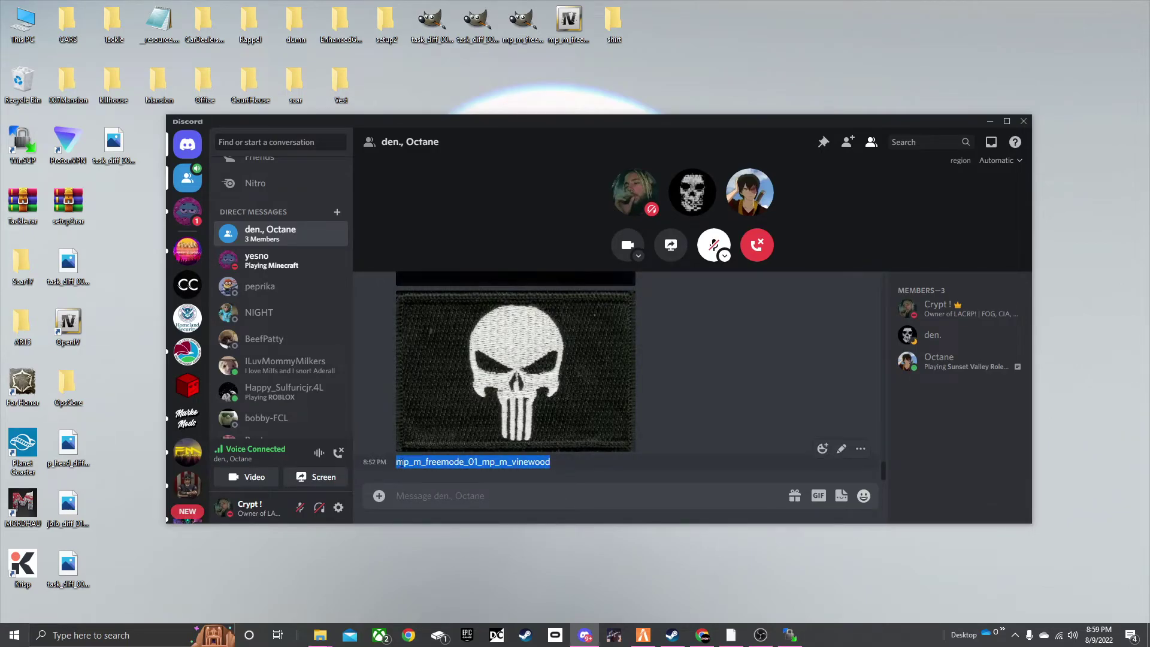
pyautogui.click(991, 122)
pyautogui.click(451, 227)
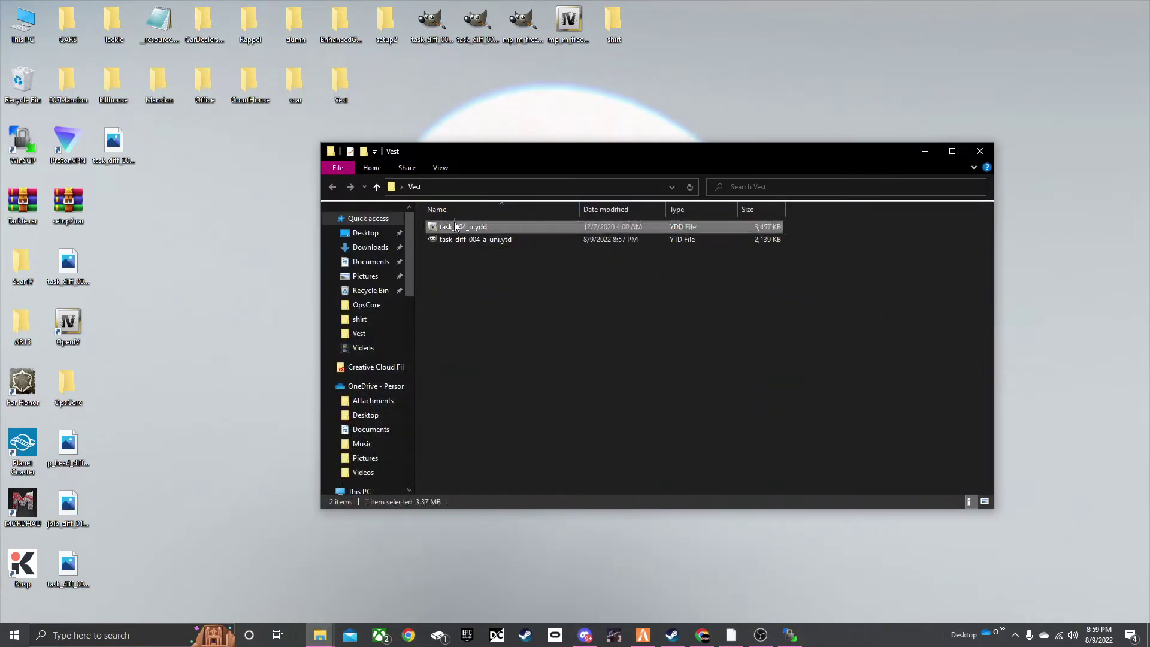
pyautogui.rightClick(451, 227)
pyautogui.click(508, 490)
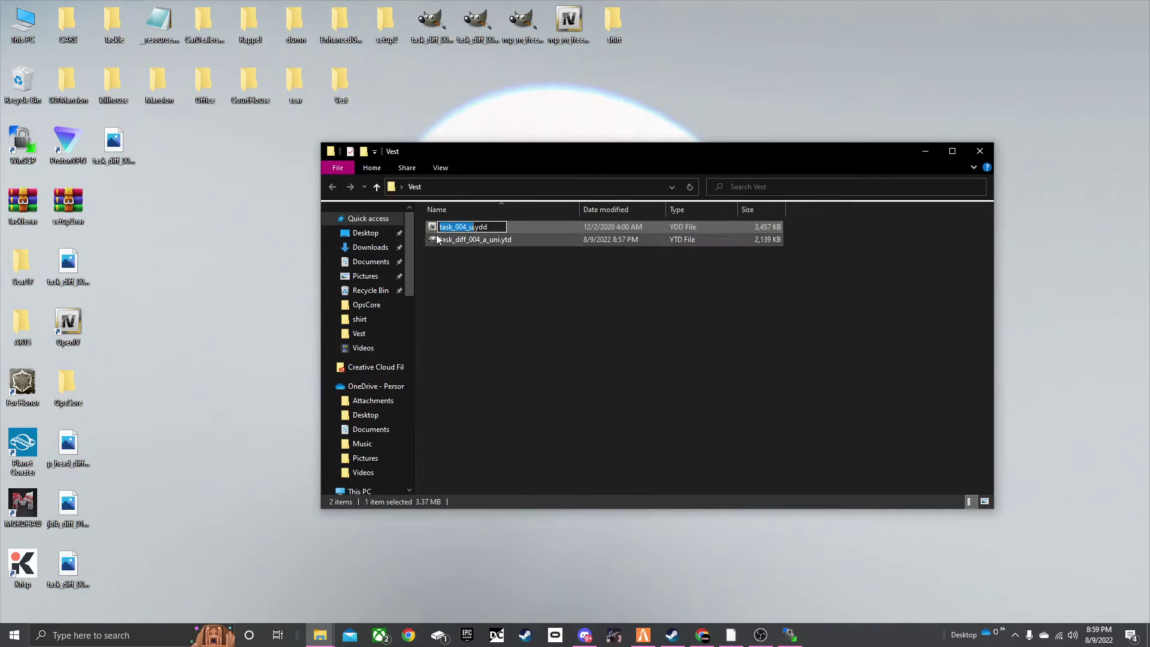
pyautogui.write('^')
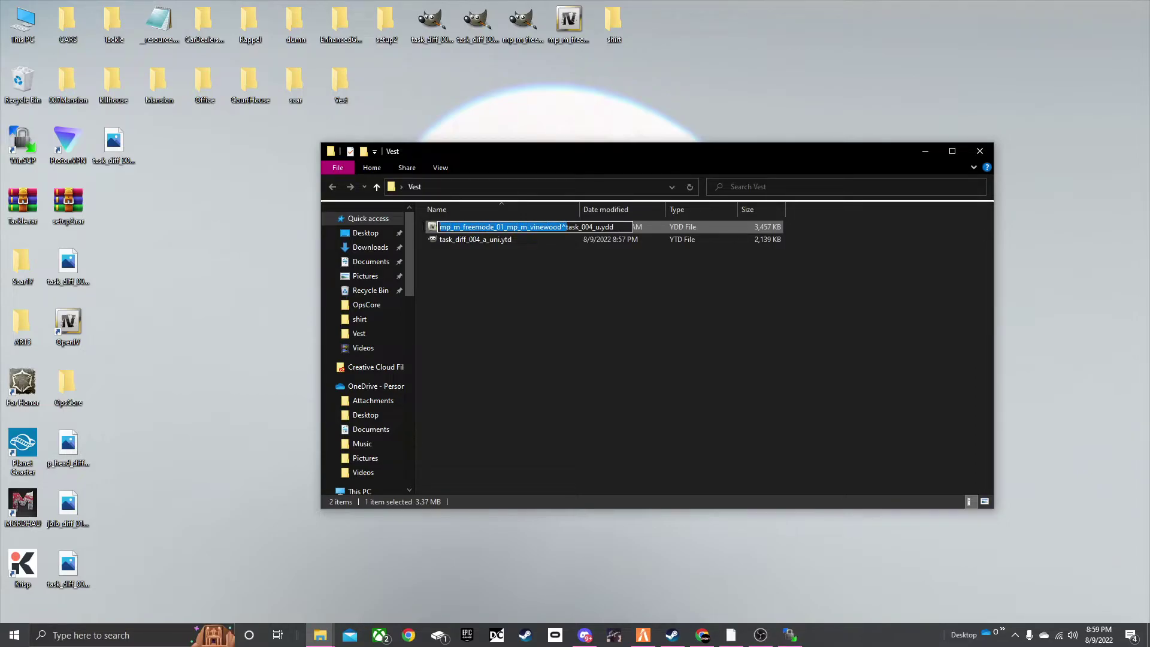
pyautogui.press('BackSpace')
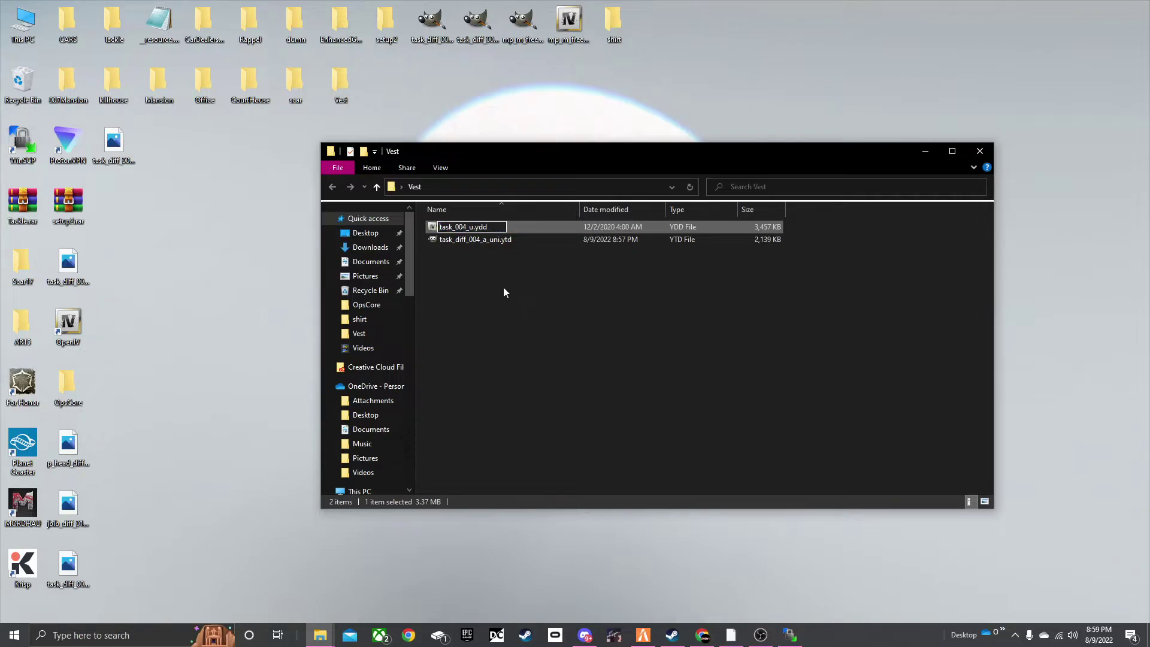
pyautogui.write('mp_m_freemode_01_mp_m_vinewood^')
pyautogui.press('Return')
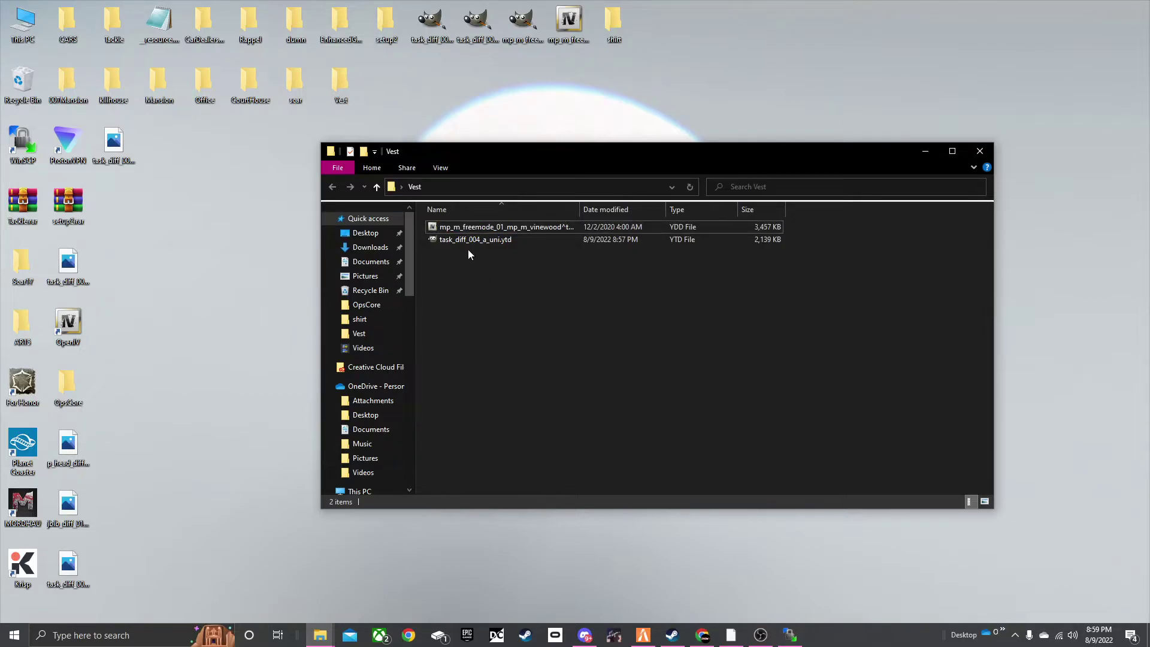
# Add the same mp_m_freemode_01_mp_m_vinewood^ prefix to the front of task_diff_004_a_uni.ytd
pyautogui.rightClick(466, 244)
pyautogui.click(524, 503)
pyautogui.press('Home')
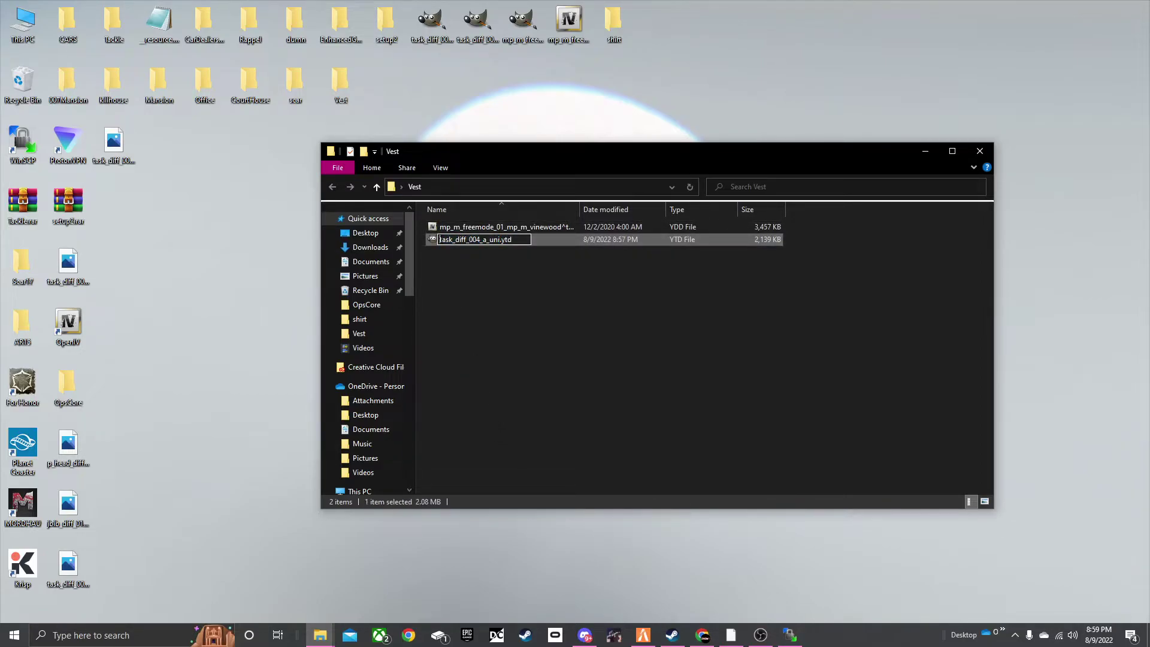
pyautogui.write('mp_m_freemode_01_mp_m_vinewood^')
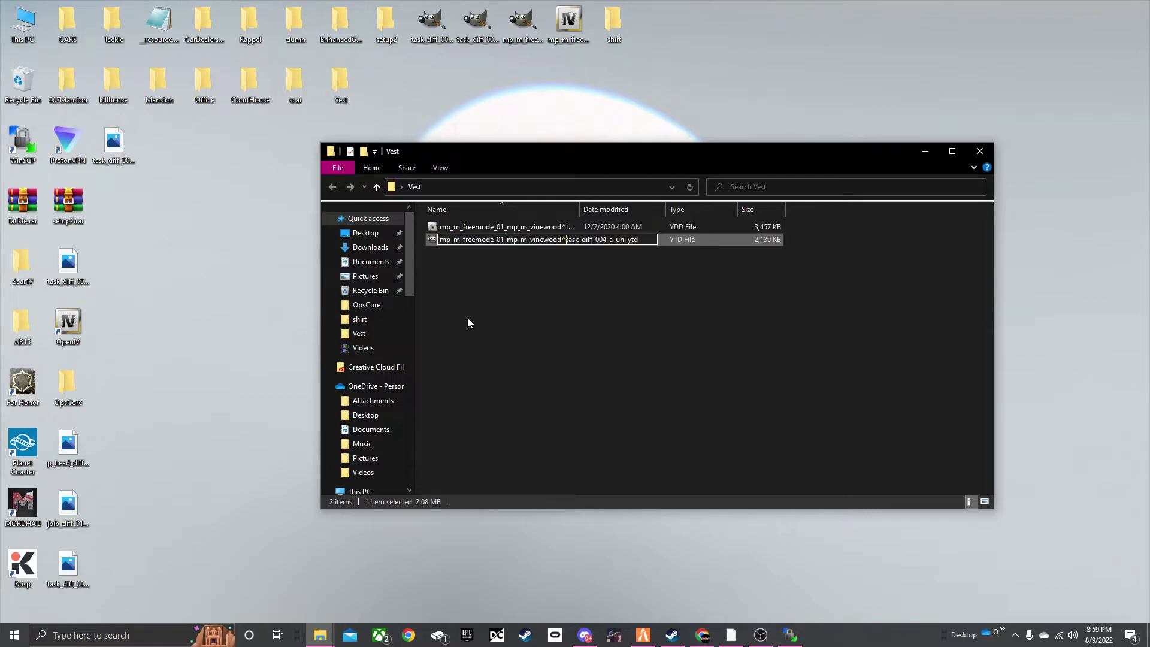
pyautogui.press('Return')
pyautogui.click(503, 319)
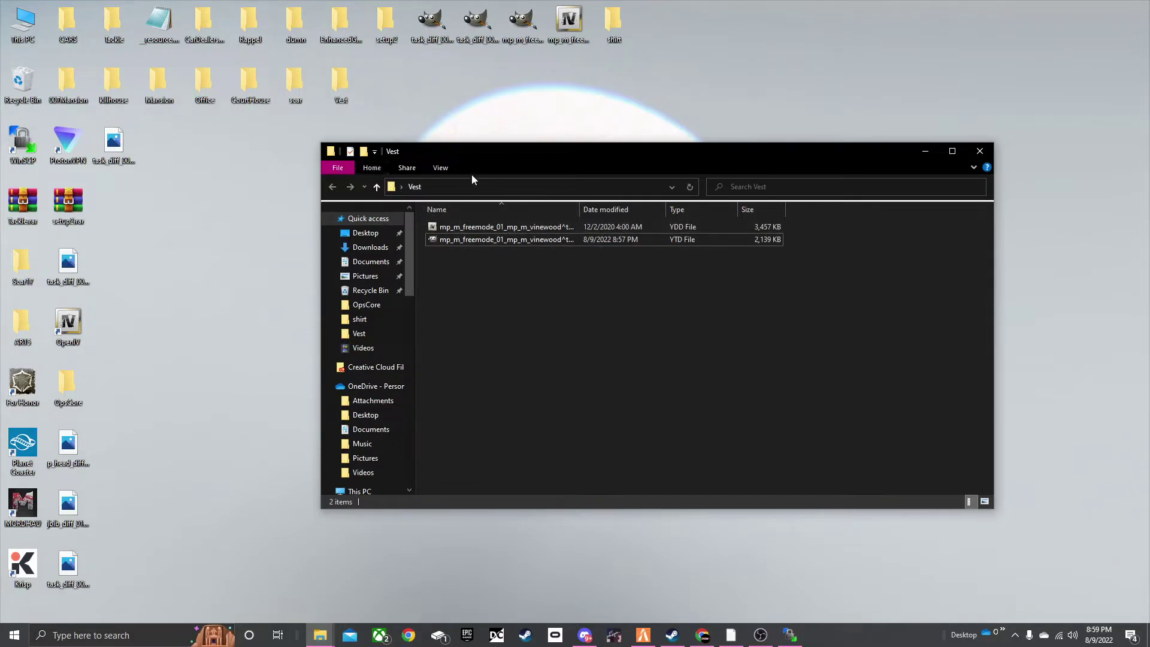
pyautogui.moveTo(510, 277); pyautogui.dragTo(690, 316)
# In WinSCP's remote pane, browse to resources/[eup]/eup-stream/stream
pyautogui.click(768, 599)
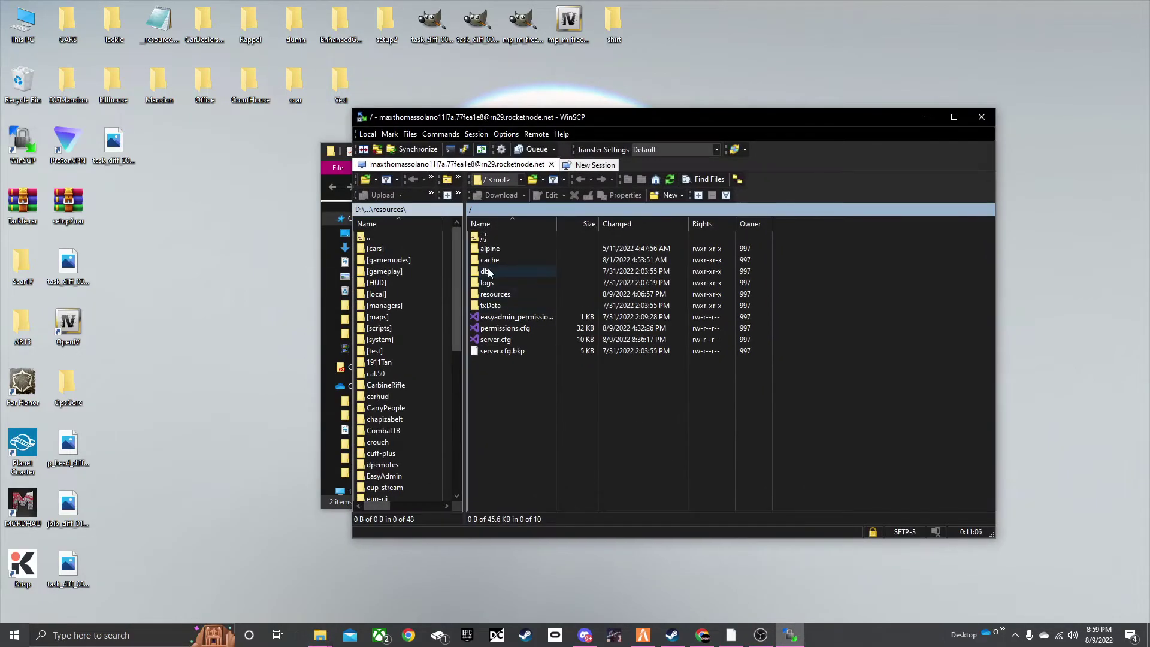
pyautogui.doubleClick(519, 293)
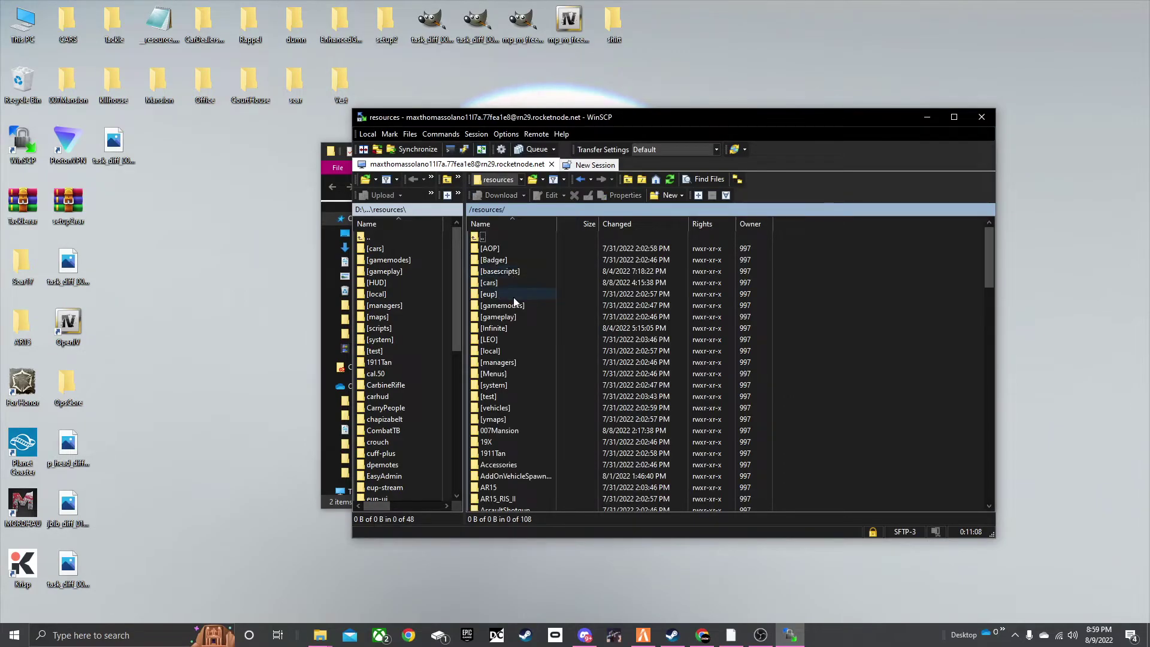
pyautogui.doubleClick(513, 296)
pyautogui.doubleClick(507, 264)
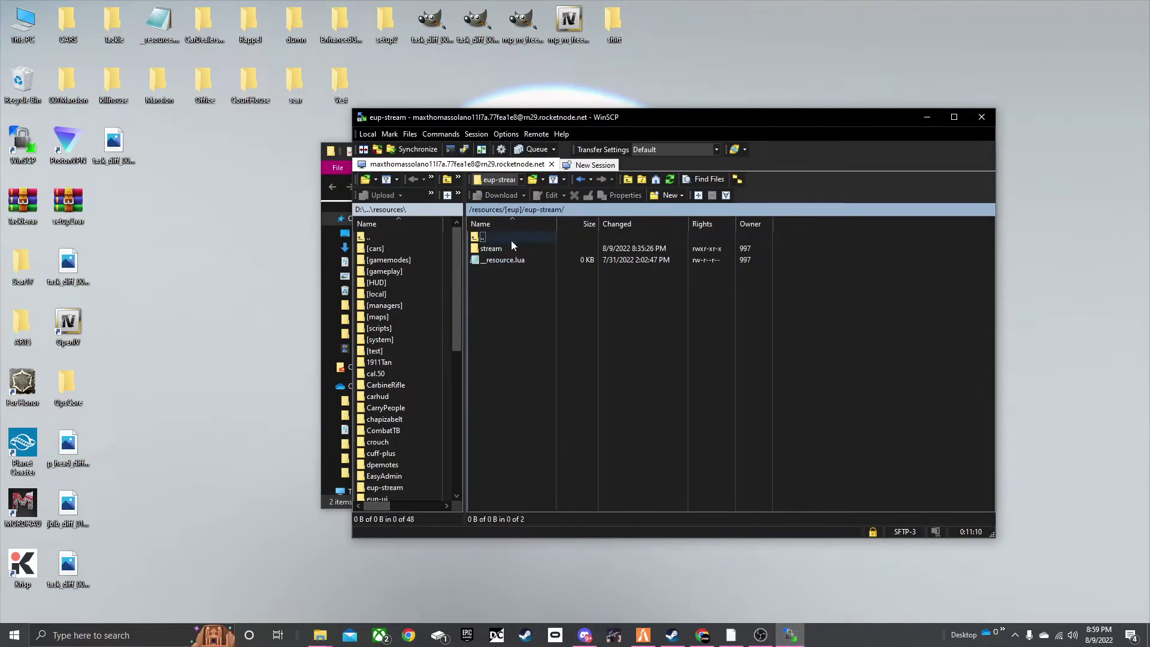
pyautogui.click(513, 249)
pyautogui.doubleClick(513, 249)
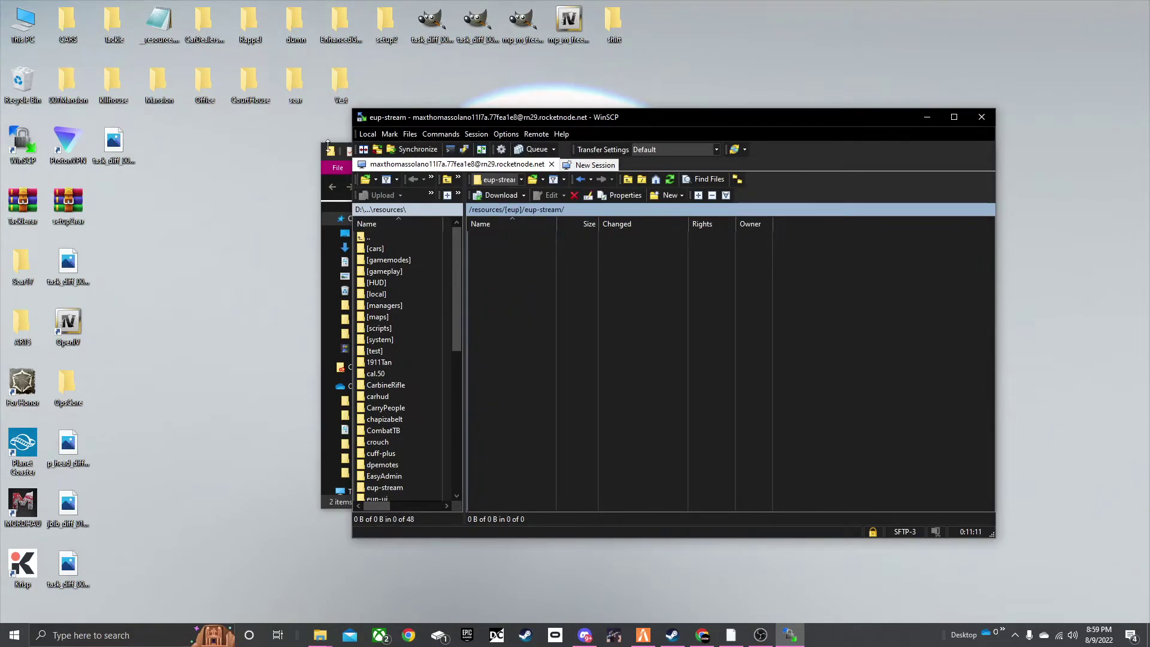
# Select both renamed vest files, close the Vest folder window, and go back up to eup-stream
pyautogui.click(327, 178)
pyautogui.moveTo(469, 167); pyautogui.dragTo(213, 174)
pyautogui.click(606, 126)
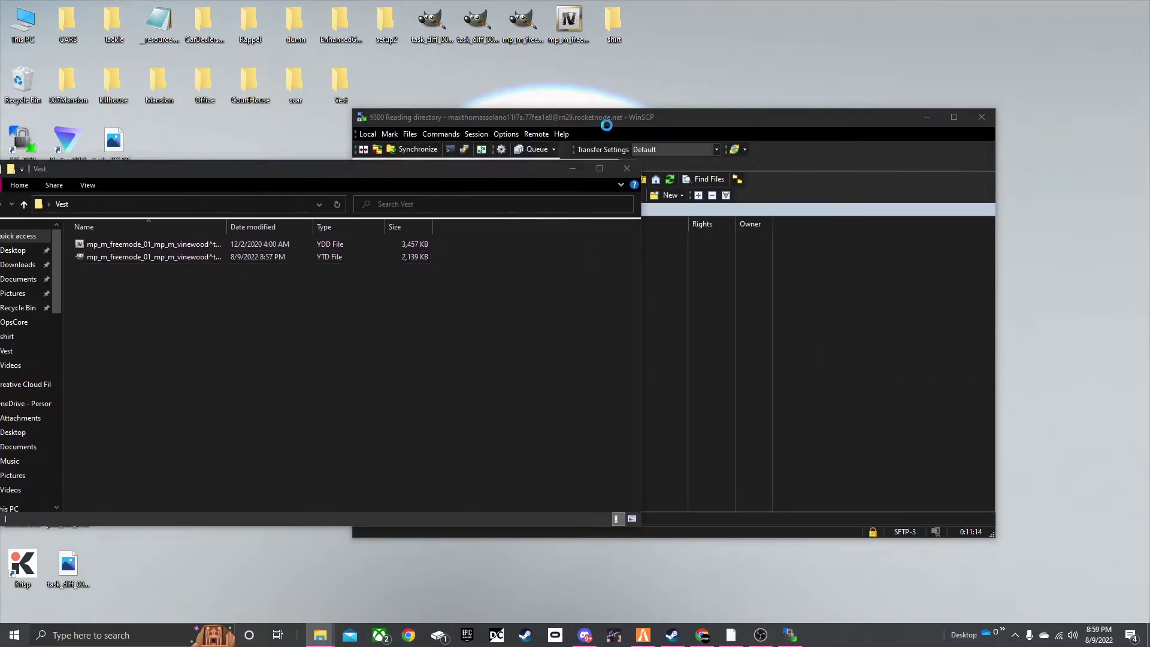
pyautogui.moveTo(792, 635)
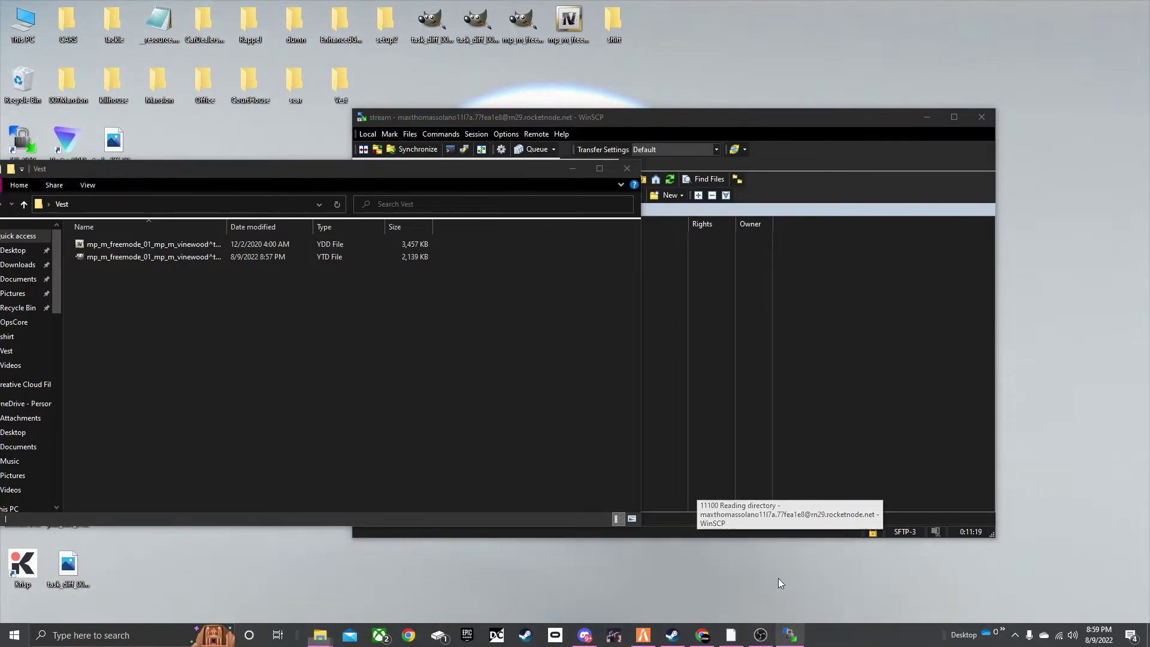
pyautogui.click(796, 641)
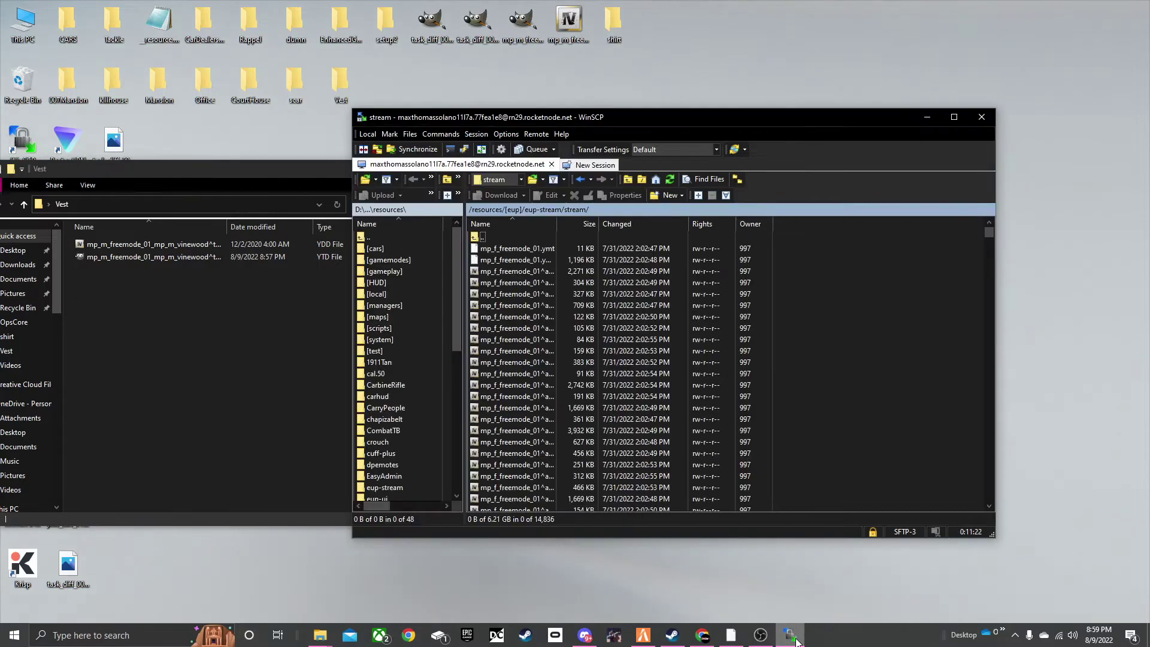
pyautogui.moveTo(634, 120); pyautogui.dragTo(755, 107)
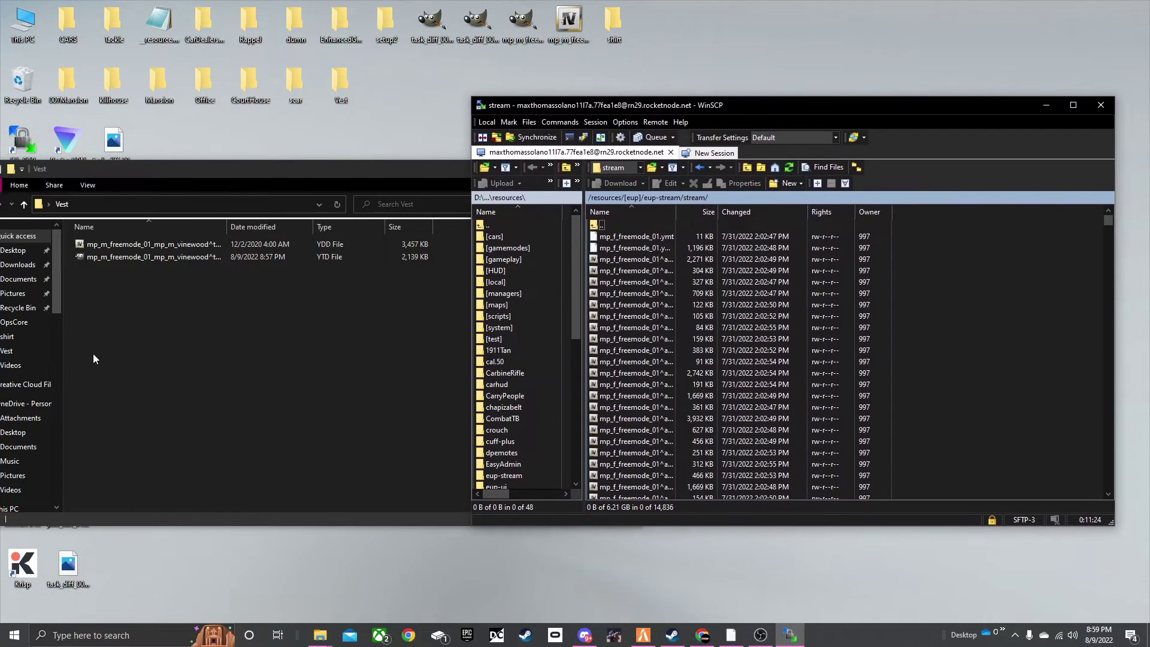
pyautogui.moveTo(183, 321); pyautogui.dragTo(225, 261)
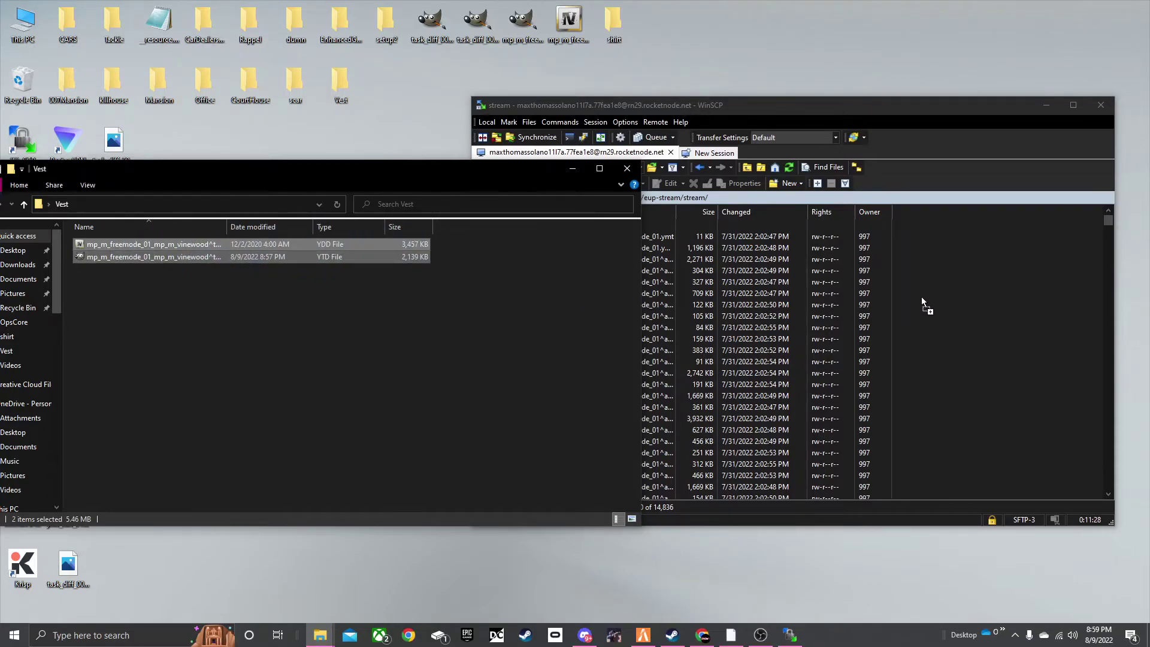
pyautogui.click(627, 168)
pyautogui.moveTo(1029, 294); pyautogui.dragTo(1022, 276)
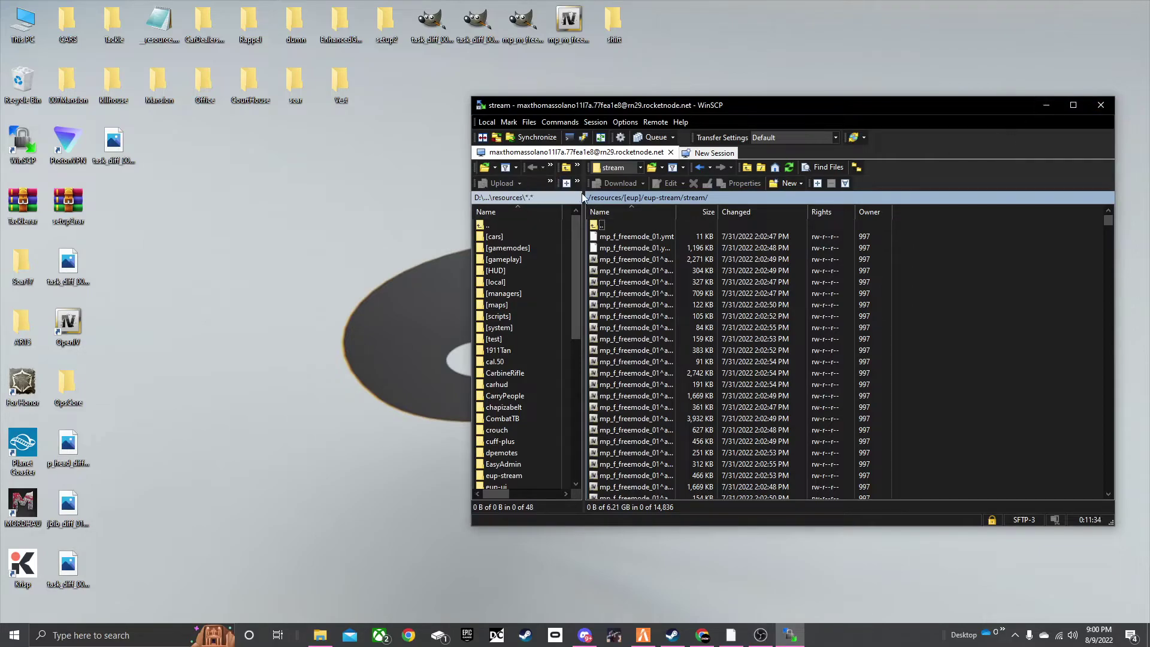
pyautogui.doubleClick(630, 231)
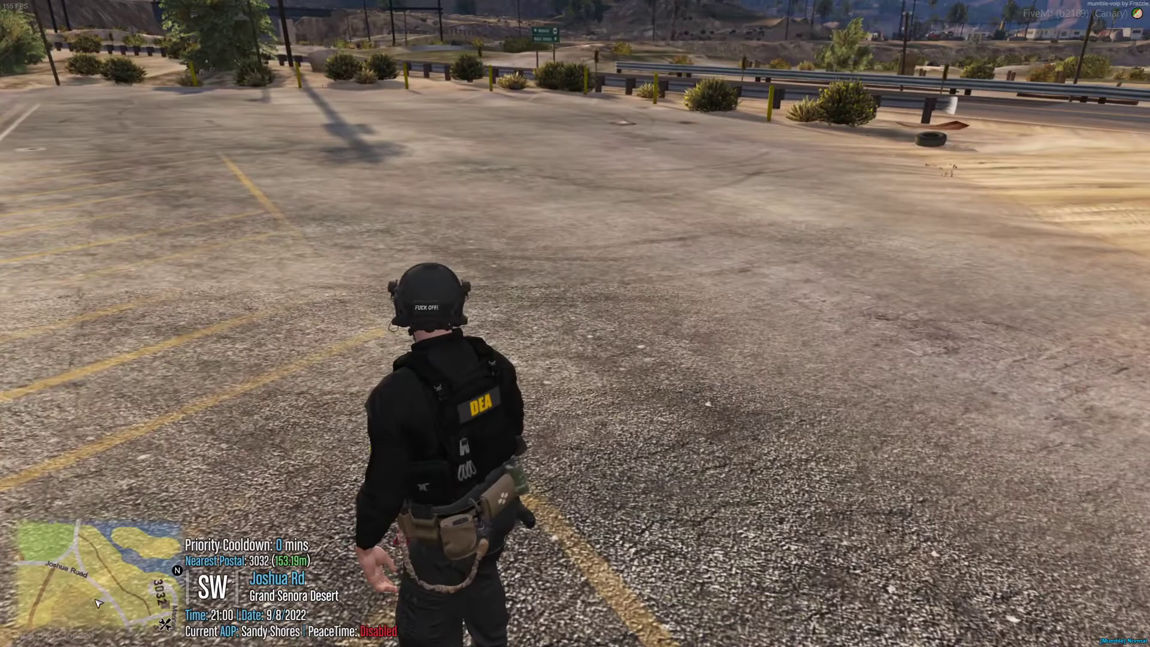
# In vMenu, go to MP Ped Customization's saved characters and spawn the FOG outfit
pyautogui.press('m')
pyautogui.press('Return')
pyautogui.press('Down')
pyautogui.press('Down')
pyautogui.press('Return')
pyautogui.press('Down')
pyautogui.press('Down')
pyautogui.press('Return')
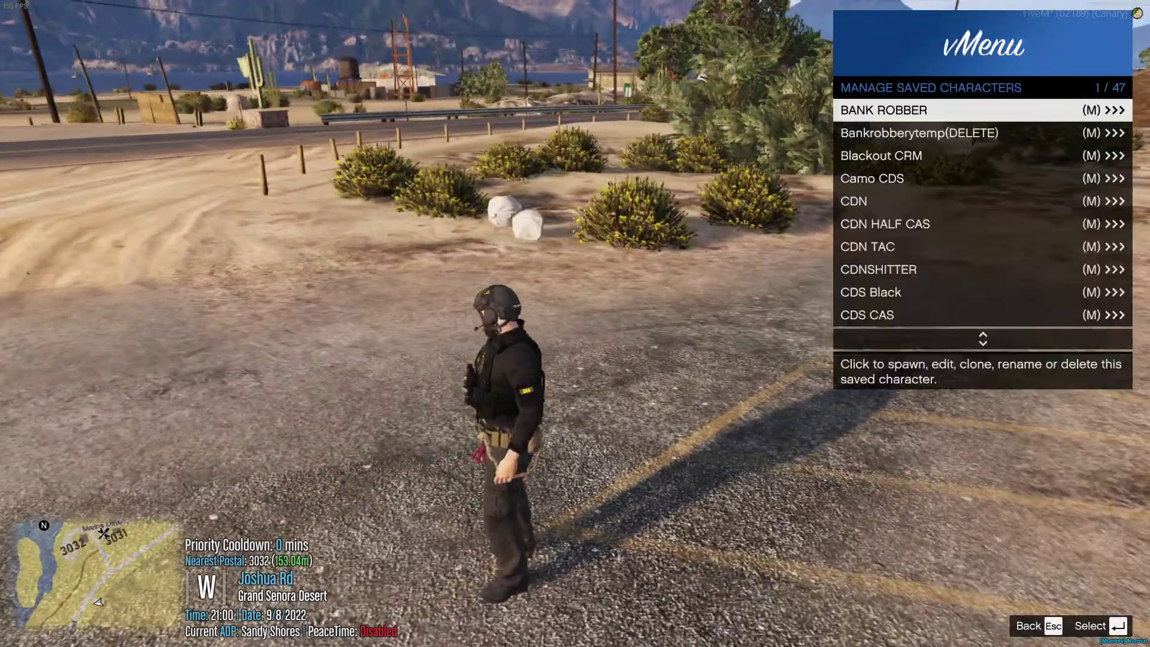
pyautogui.press('Down')
pyautogui.press('Down')
pyautogui.press('Down')
pyautogui.press('Down')
pyautogui.press('Down')
pyautogui.press('Down')
pyautogui.press('Down')
pyautogui.press('Down')
pyautogui.press('Down')
pyautogui.press('Down')
pyautogui.press('Down')
pyautogui.press('Down')
pyautogui.press('Down')
pyautogui.press('Down')
pyautogui.press('Down')
pyautogui.press('Down')
pyautogui.press('Down')
pyautogui.press('Down')
pyautogui.press('Down')
pyautogui.press('Down')
pyautogui.press('Down')
pyautogui.press('Down')
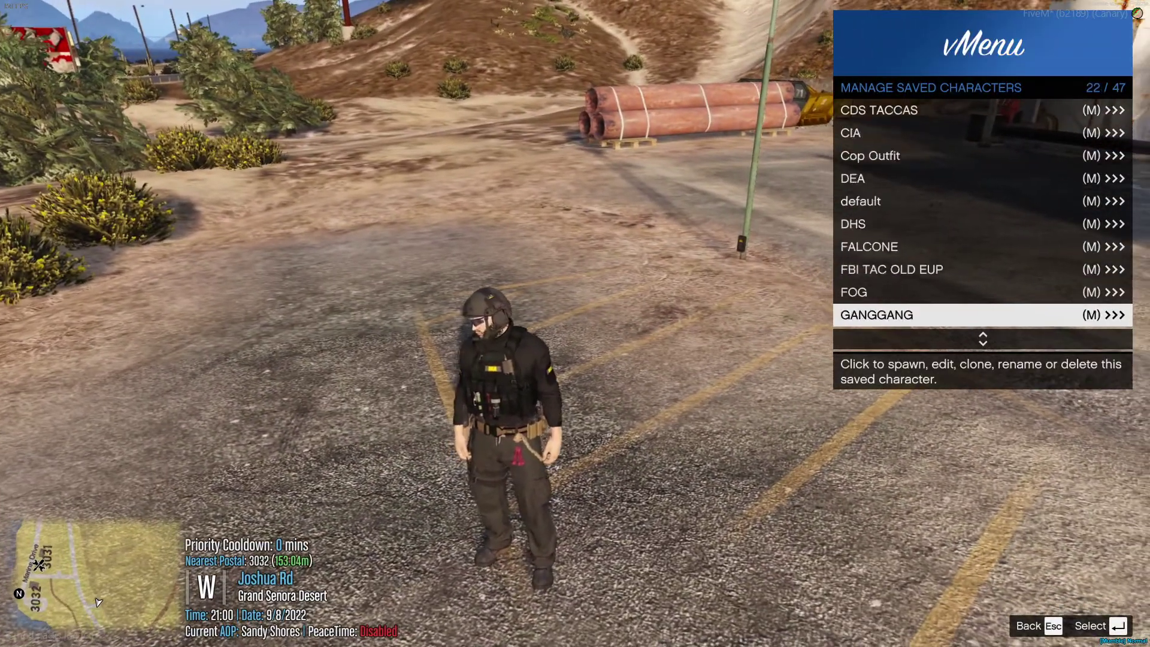
pyautogui.press('Up')
pyautogui.press('Up')
pyautogui.press('Return')
pyautogui.press('Return')
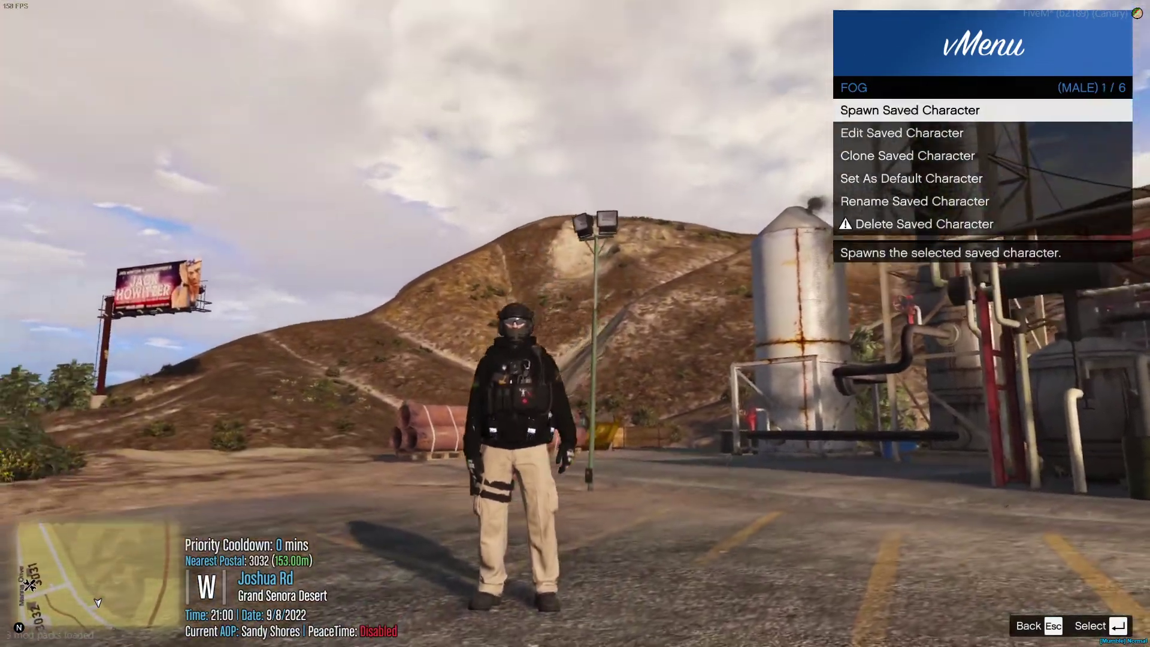
# Back out of the saved-character menus, glance at weapon options, and close vMenu
pyautogui.press('Escape')
pyautogui.press('Escape')
pyautogui.press('Escape')
pyautogui.press('Down')
pyautogui.press('Return')
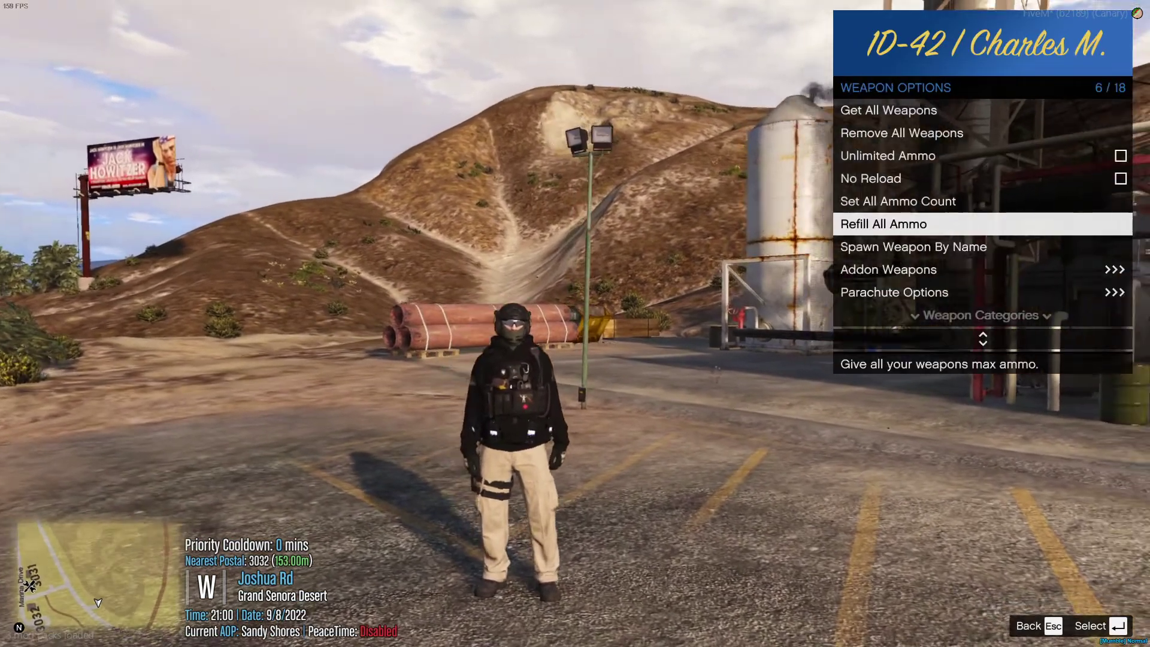
pyautogui.press('Escape')
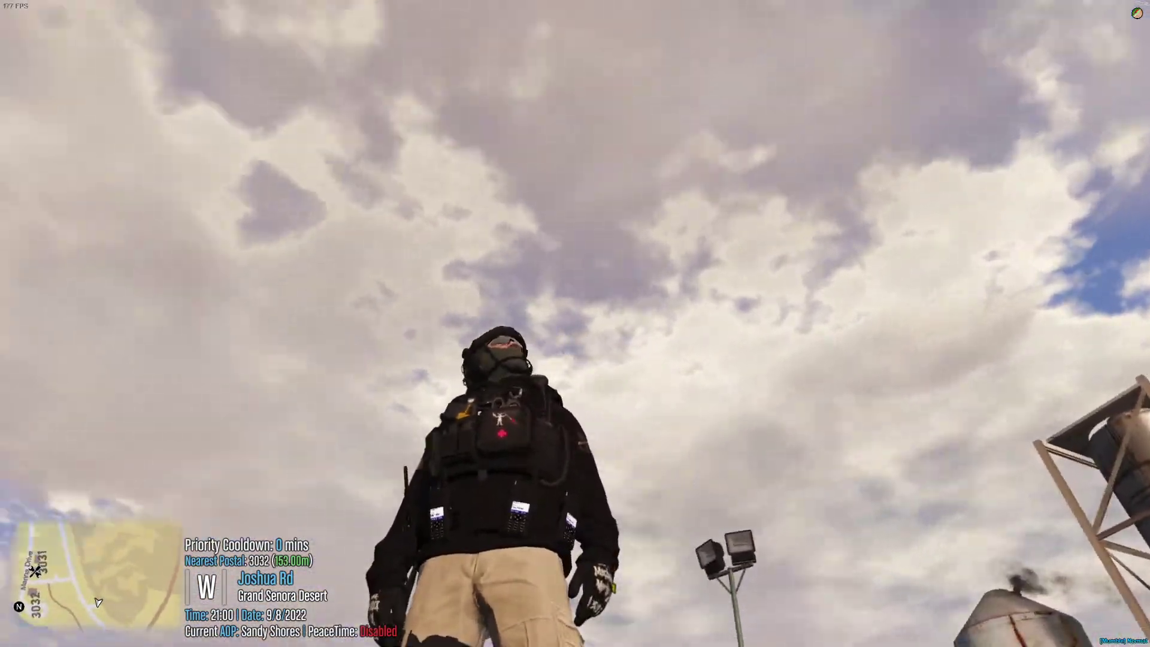
# Walk and run through the desert to show the black vest and tan trousers
pyautogui.press('w')
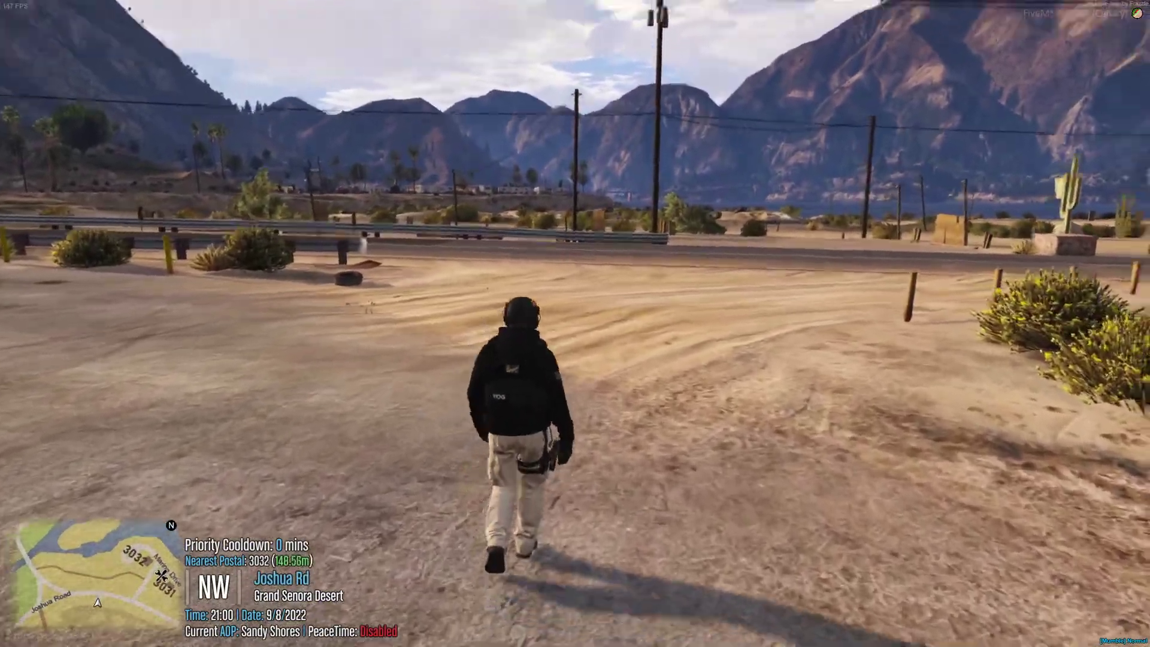
pyautogui.press('s')
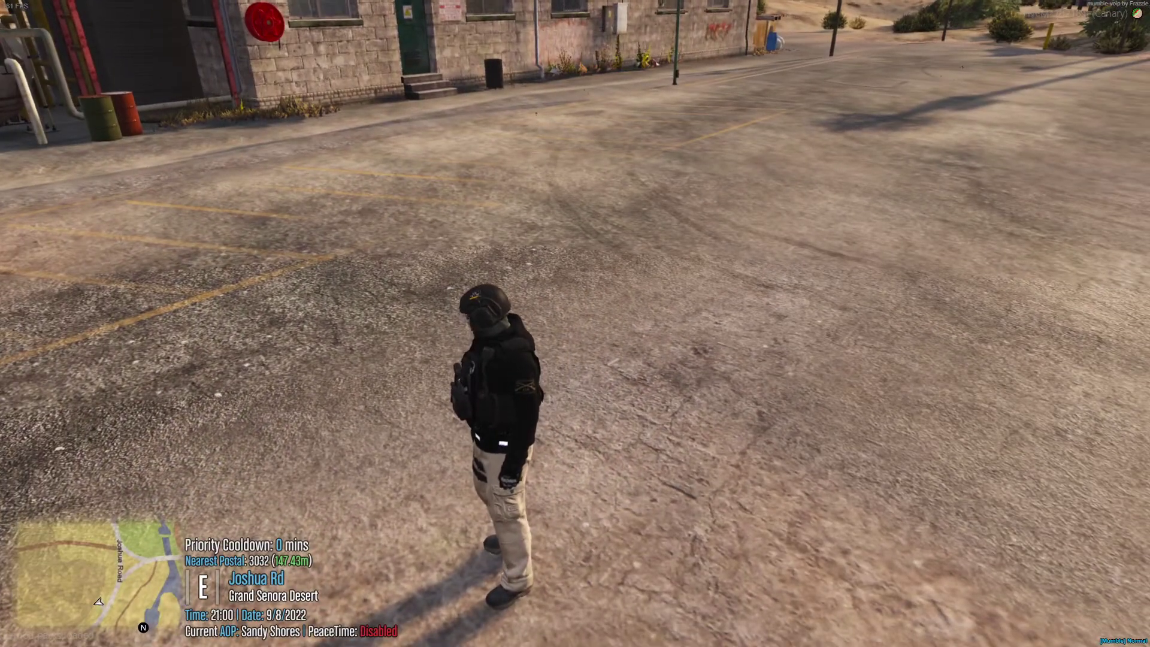
pyautogui.moveTo(575, 324)
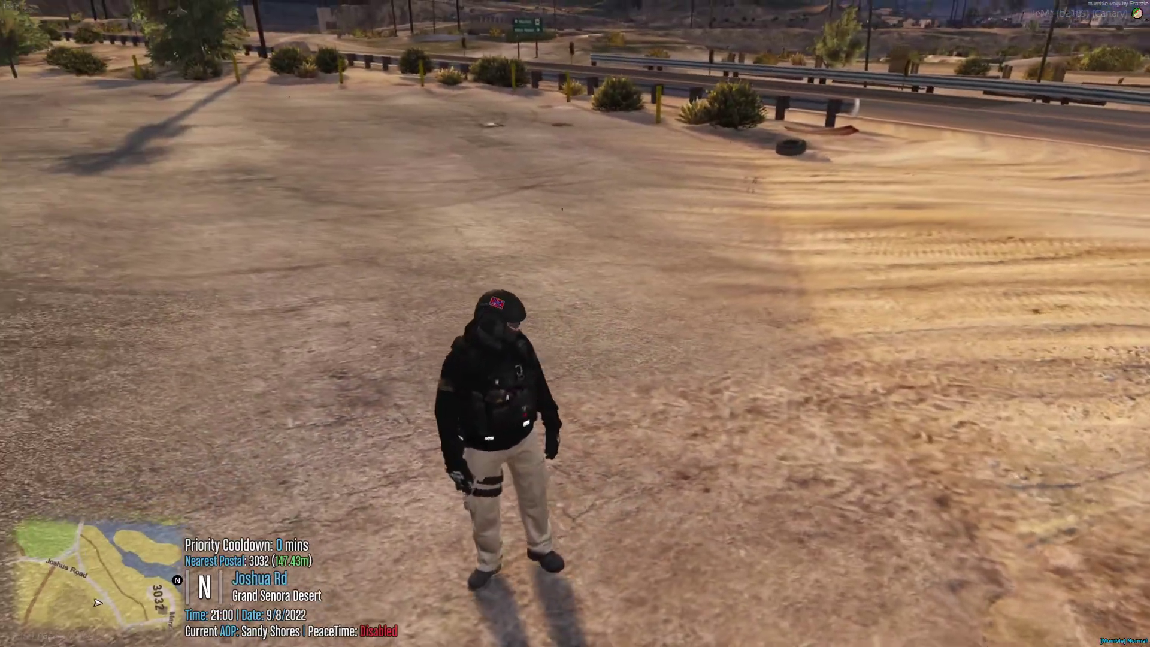
pyautogui.press('w')
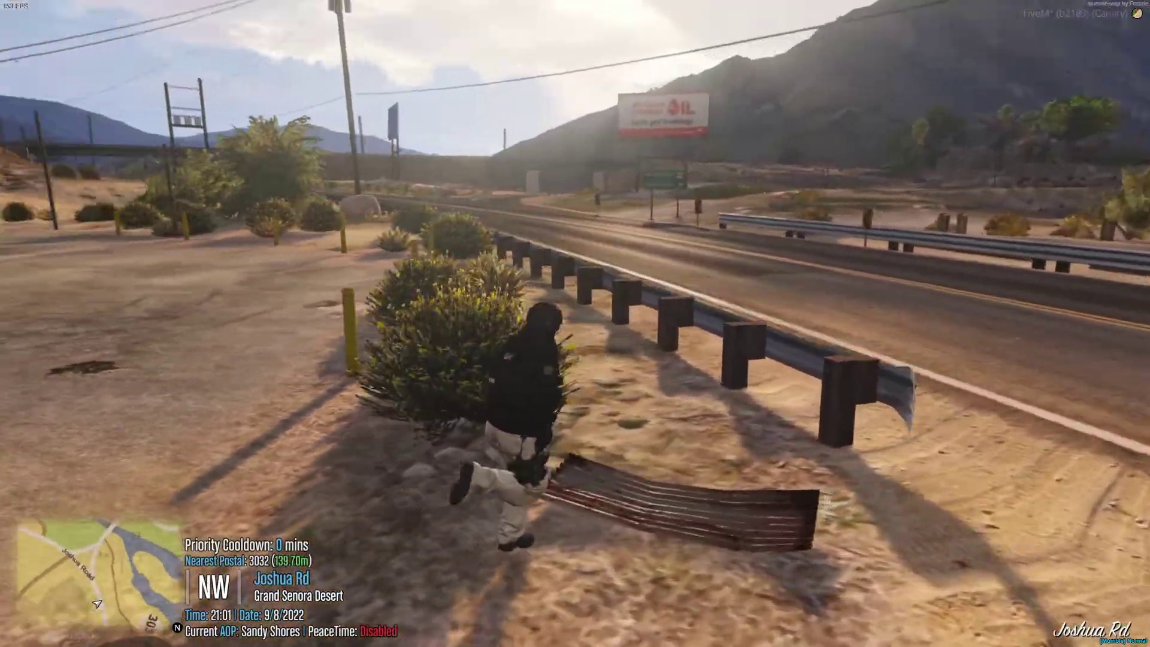
# Reopen vMenu's saved characters and spawn the DEA outfit on the character
pyautogui.press('m')
pyautogui.press('Down')
pyautogui.press('Down')
pyautogui.press('Return')
pyautogui.press('Down')
pyautogui.press('Down')
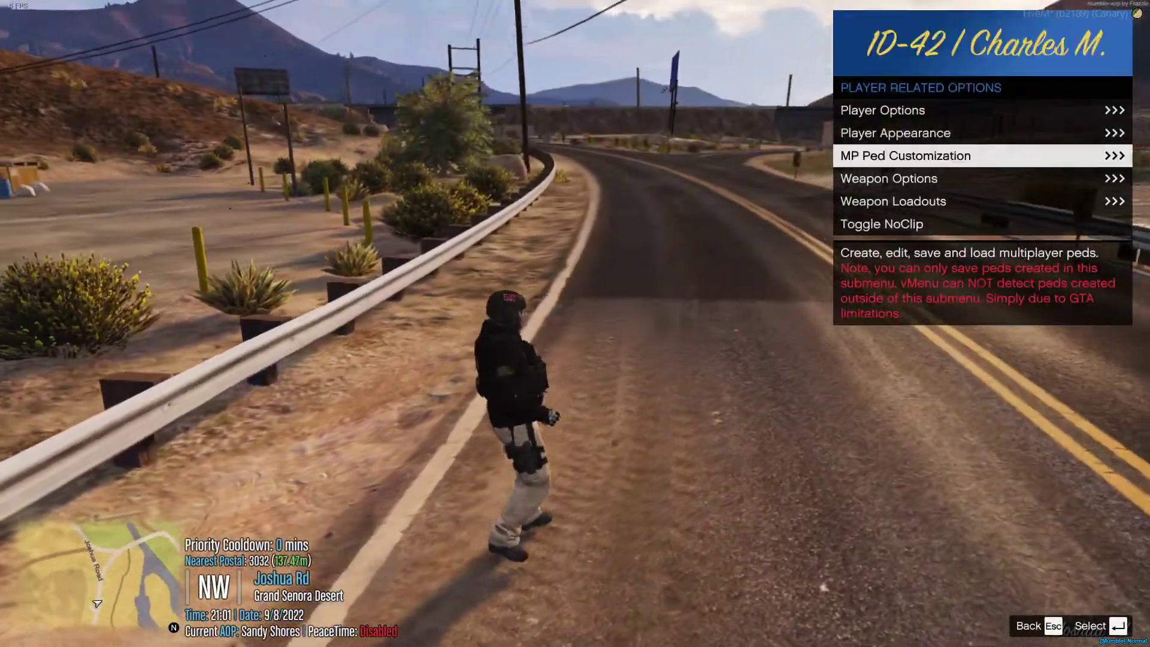
pyautogui.press('Return')
pyautogui.press('Return')
pyautogui.press('Down')
pyautogui.press('Down')
pyautogui.press('Down')
pyautogui.press('Down')
pyautogui.press('Down')
pyautogui.press('Down')
pyautogui.press('Down')
pyautogui.press('Down')
pyautogui.press('Down')
pyautogui.press('Down')
pyautogui.press('Down')
pyautogui.press('Down')
pyautogui.press('Down')
pyautogui.press('Down')
pyautogui.press('Down')
pyautogui.press('Down')
pyautogui.press('Down')
pyautogui.press('Down')
pyautogui.press('Down')
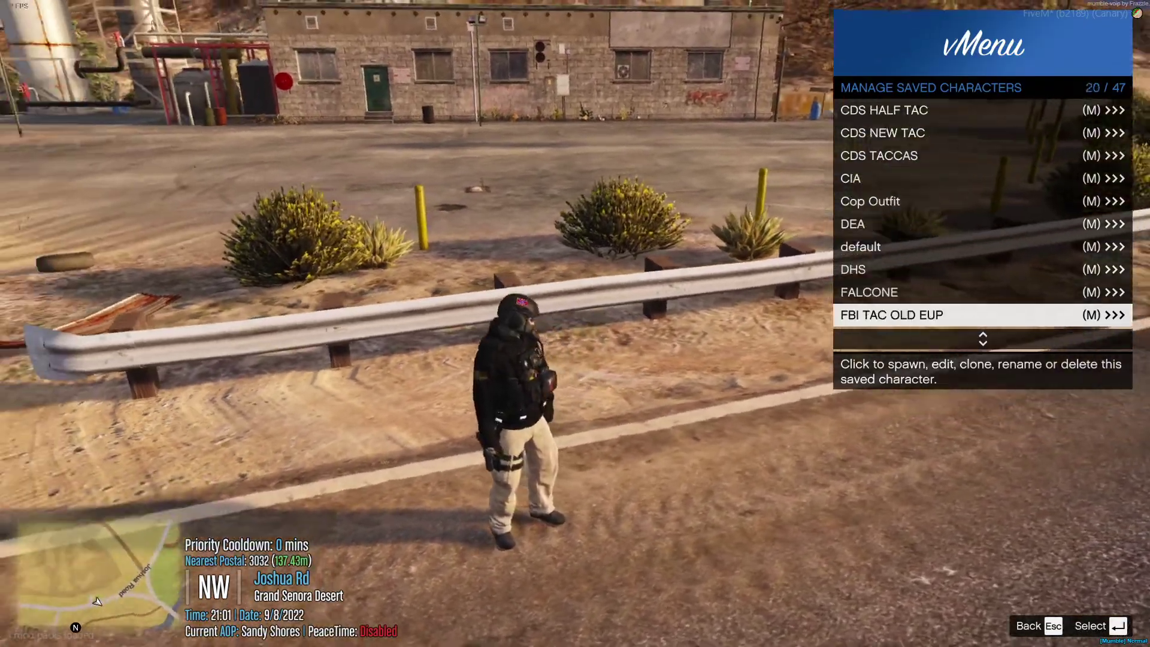
pyautogui.press('Up')
pyautogui.press('Up')
pyautogui.press('Up')
pyautogui.press('Up')
pyautogui.press('Return')
pyautogui.press('Return')
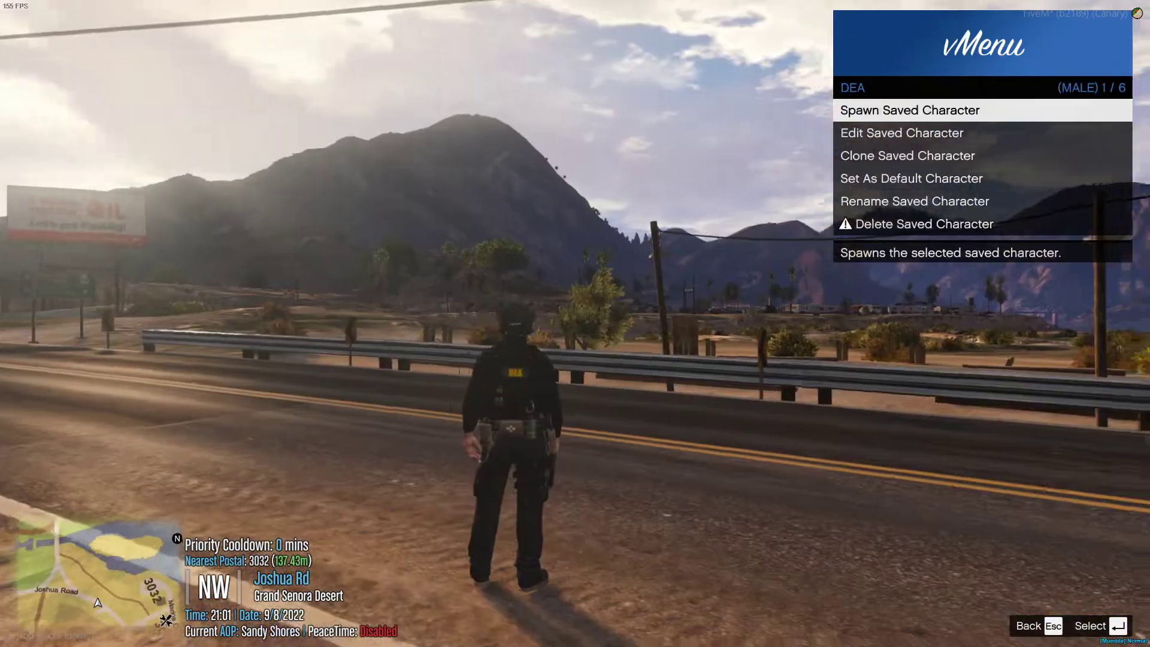
pyautogui.press('Escape')
# Peek into weapon options, then back out of the vMenu menus
pyautogui.press('Escape')
pyautogui.press('Escape')
pyautogui.press('Down')
pyautogui.press('Return')
pyautogui.press('Down')
pyautogui.press('Down')
pyautogui.press('Down')
pyautogui.press('Down')
pyautogui.press('Down')
pyautogui.press('Escape')
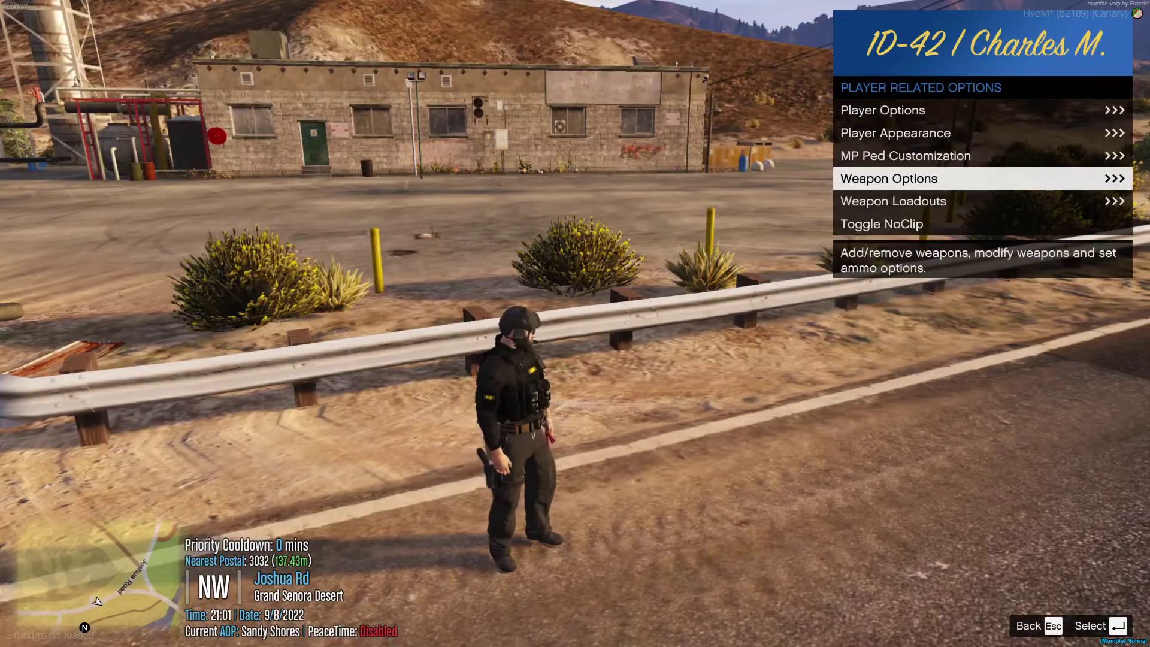
pyautogui.press('Escape')
# Run along Joshua Rd, toggling first- and third-person views to show the DEA vest
pyautogui.press('w')
pyautogui.press('w')
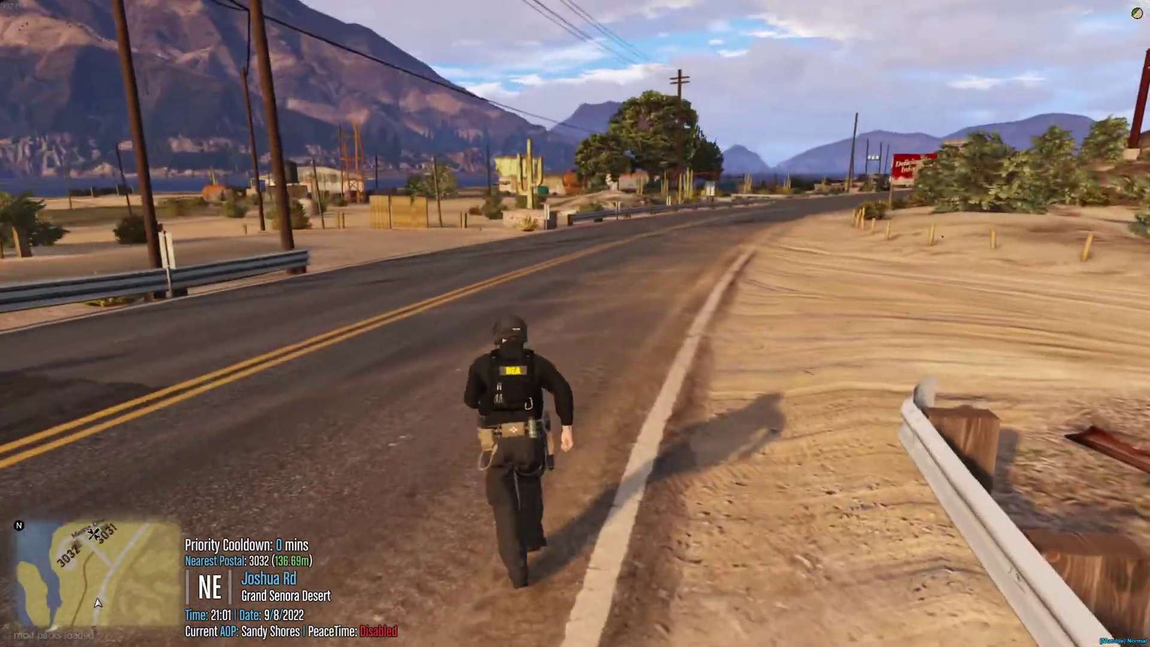
pyautogui.press('v')
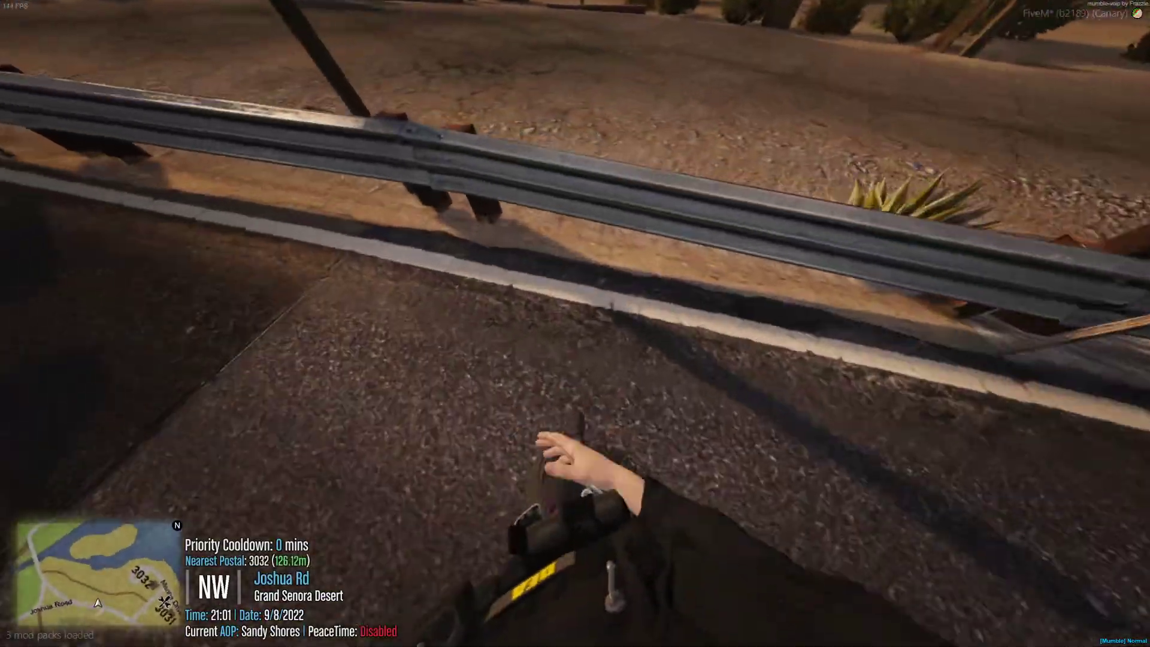
pyautogui.press('v')
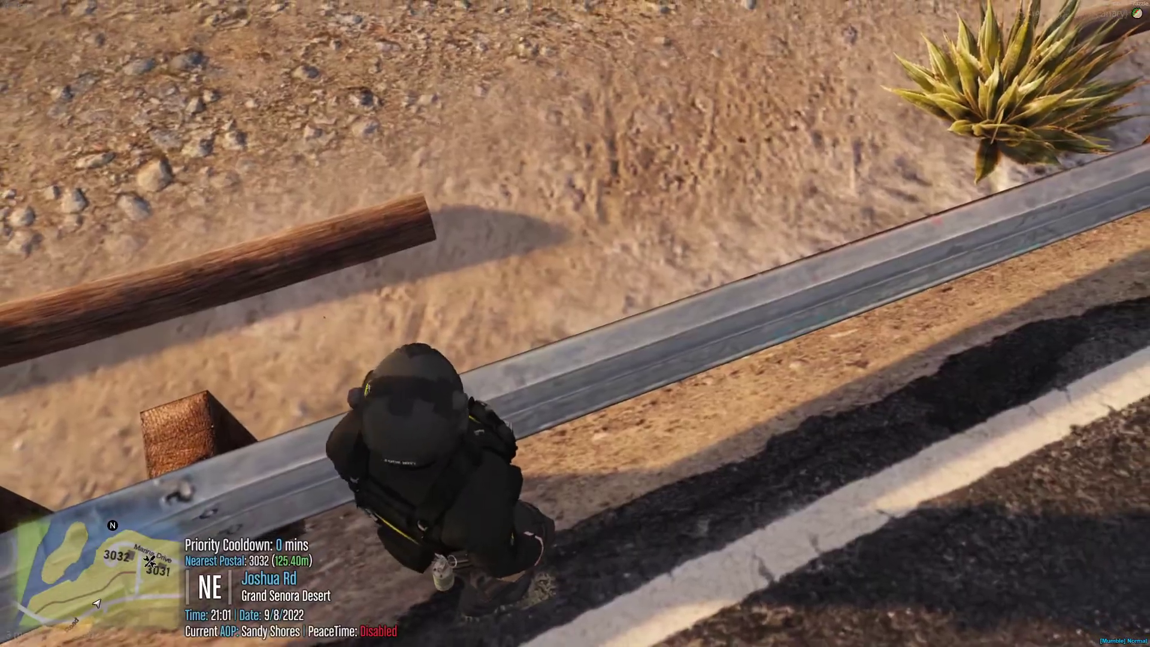
pyautogui.press('w')
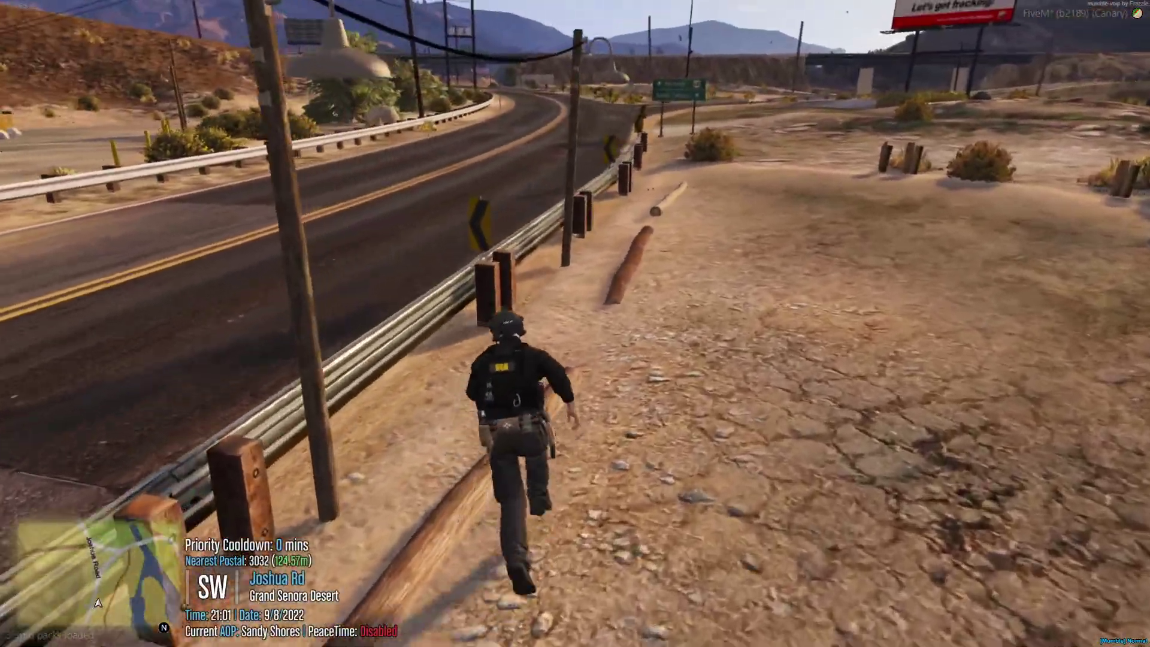